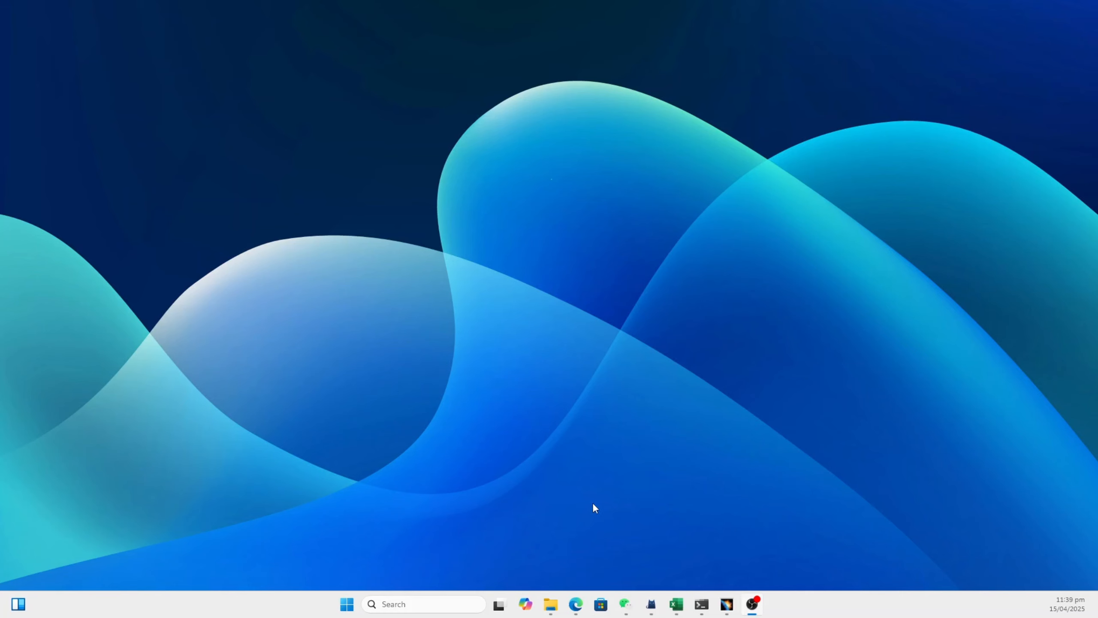
In Microsoft Edge, search Google for "airfoil generator" and open the Airfoil Tools NACA 4 digit airfoil generator, reloading the page if it fails to load.
{"action": "left_click", "coordinate": [575, 604]}
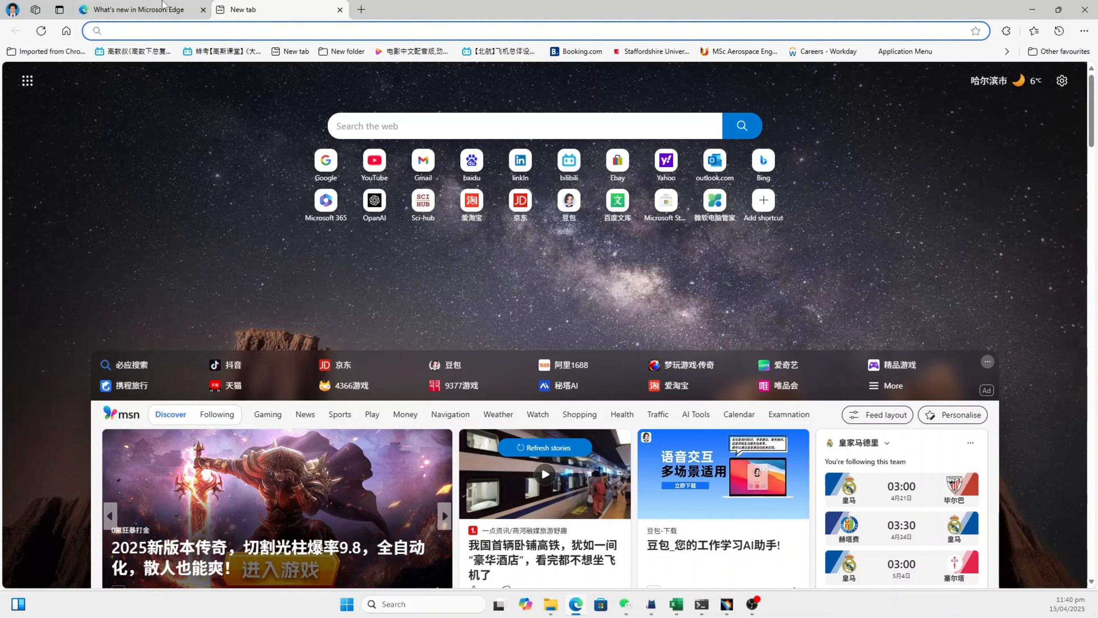
{"action": "left_click", "coordinate": [326, 168]}
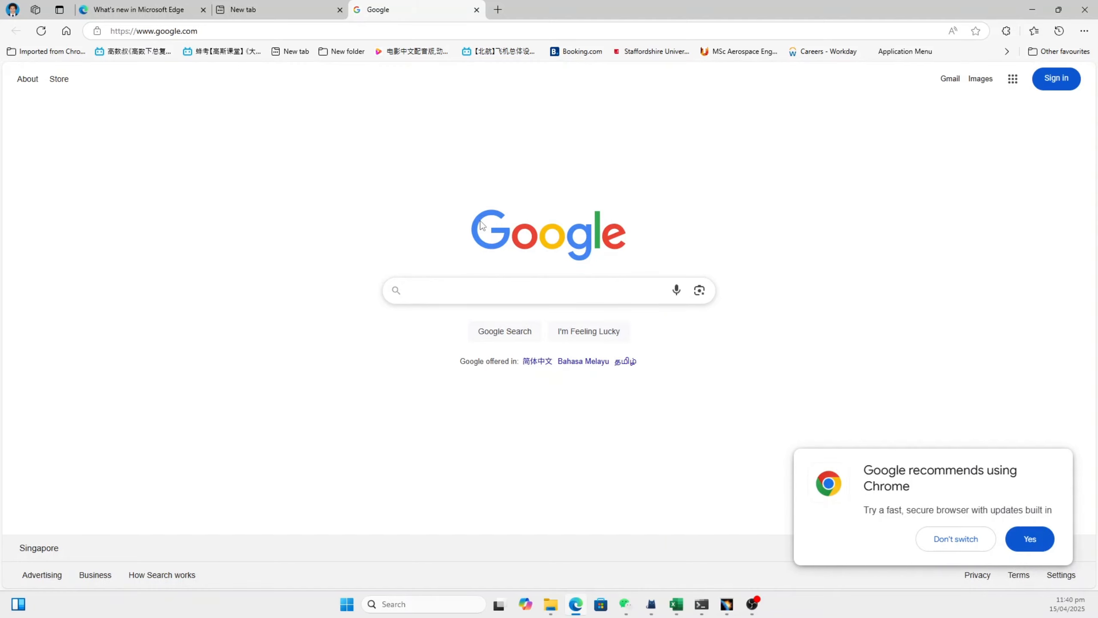
{"action": "left_click", "coordinate": [490, 292]}
{"action": "type", "text": "a"}
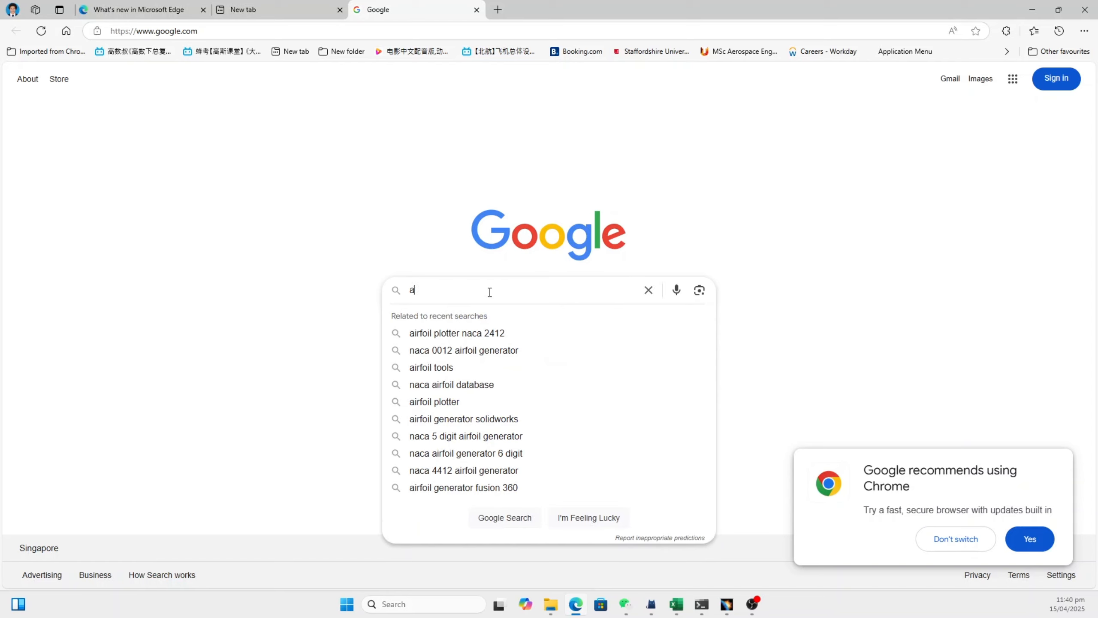
{"action": "type", "text": "irfoil "}
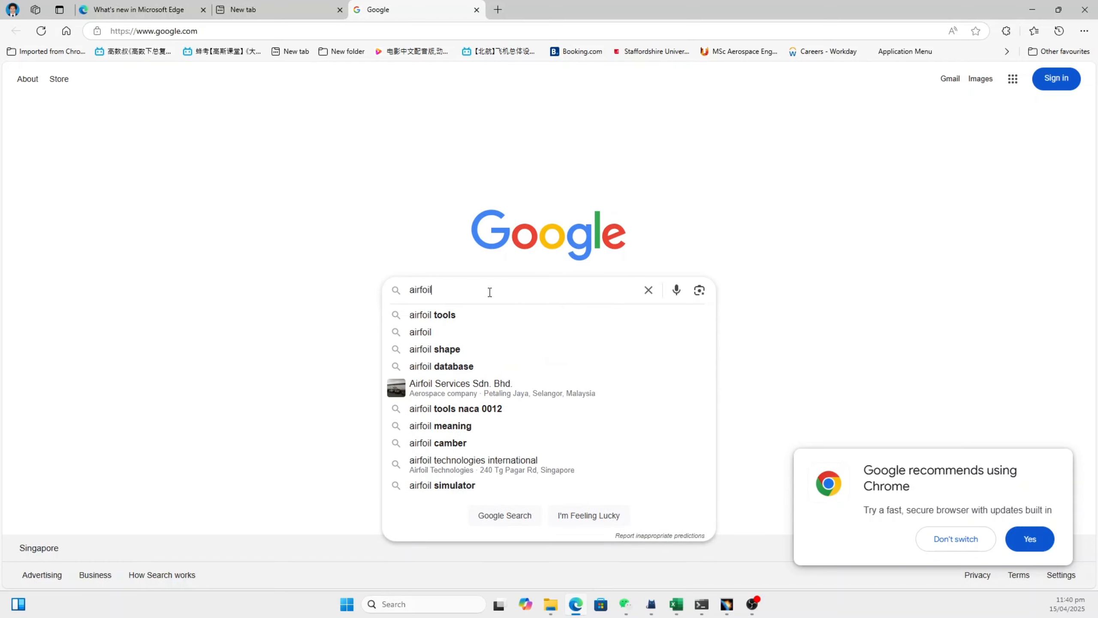
{"action": "type", "text": "gene"}
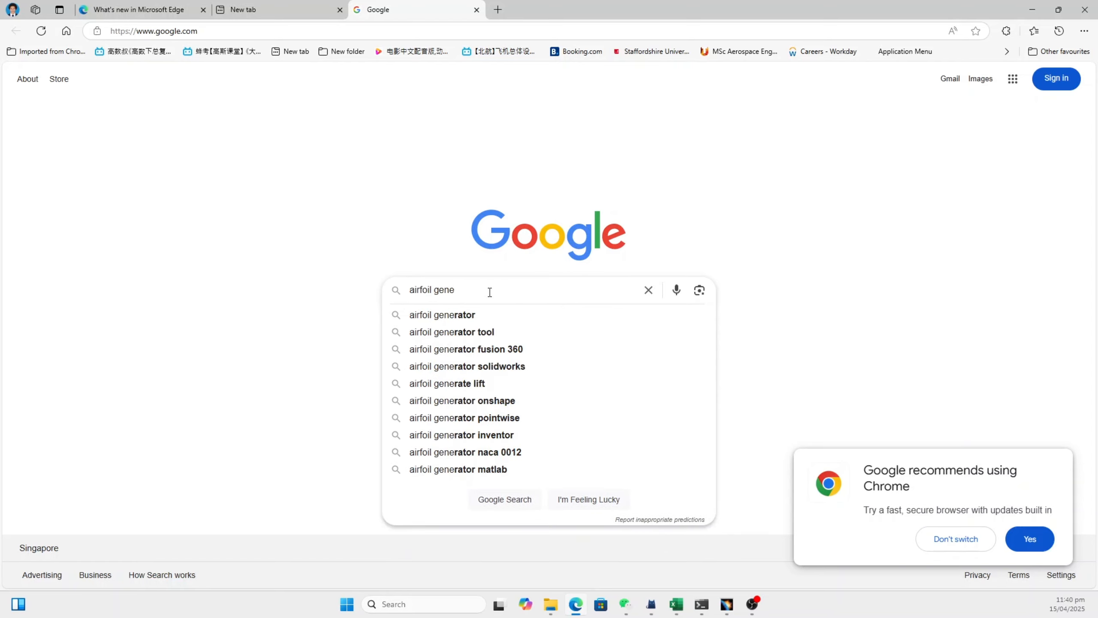
{"action": "left_click", "coordinate": [496, 312]}
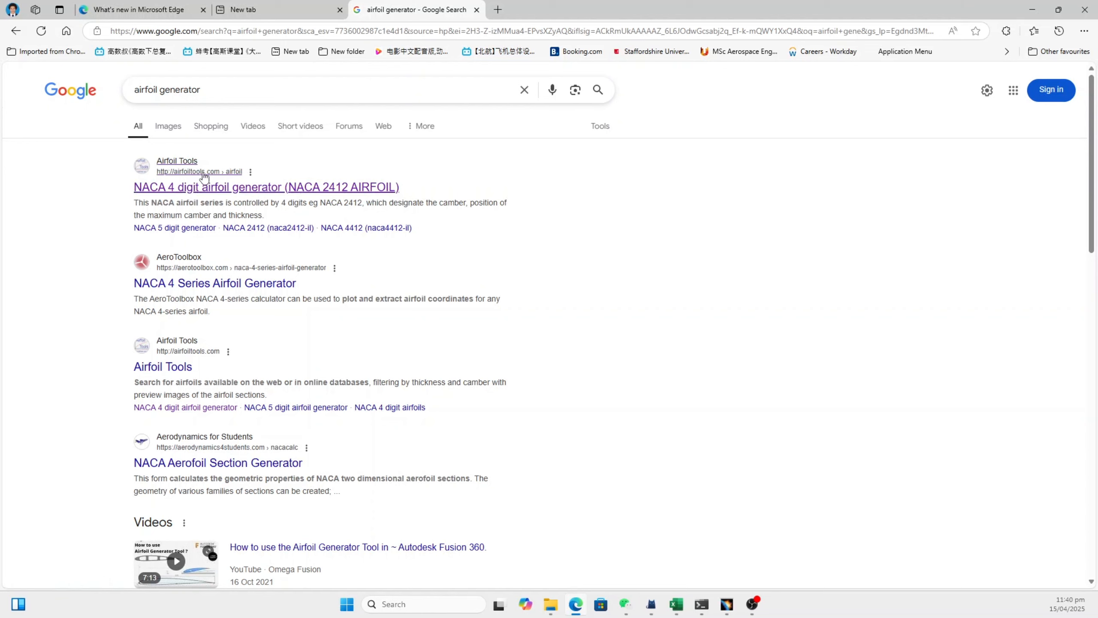
{"action": "left_click", "coordinate": [170, 191]}
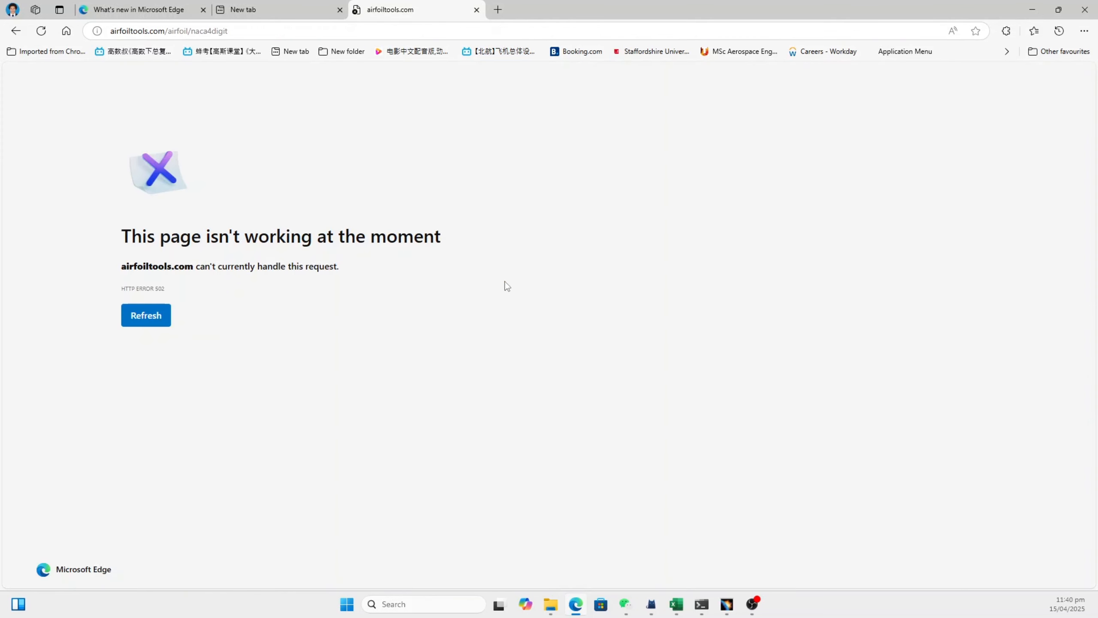
{"action": "left_click", "coordinate": [159, 315]}
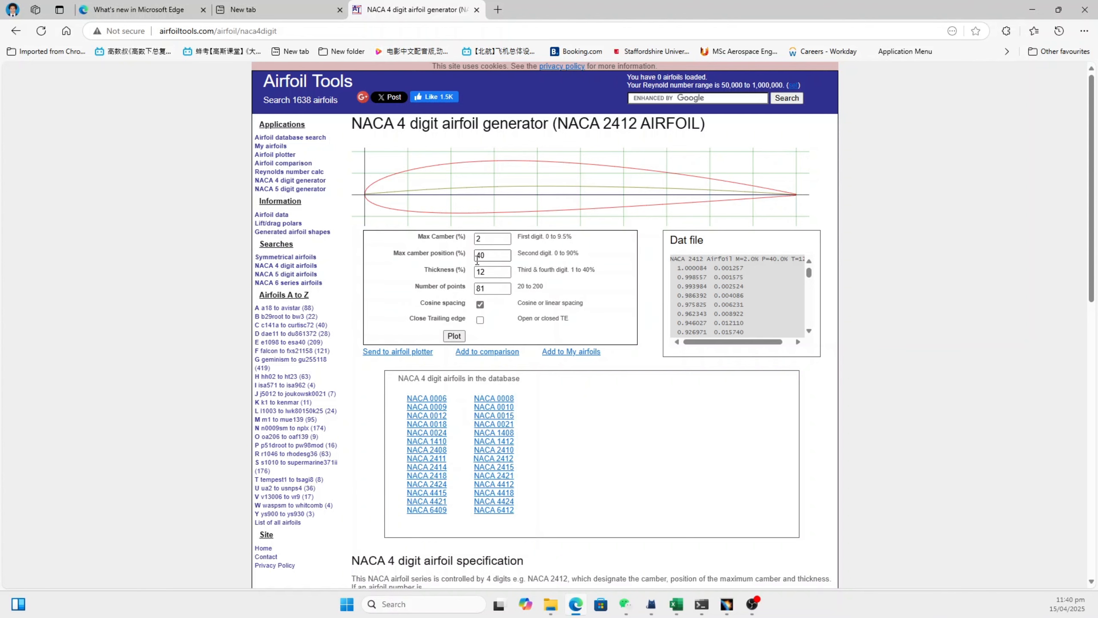
Set the airfoil's max camber and max camber position to 0 and enable the closed trailing edge.
{"action": "left_click", "coordinate": [492, 241]}
{"action": "left_click_drag", "start_coordinate": [496, 239], "coordinate": [405, 244]}
{"action": "left_click_drag", "start_coordinate": [499, 254], "coordinate": [406, 257]}
{"action": "type", "text": "0"}
{"action": "left_click_drag", "start_coordinate": [518, 319], "coordinate": [562, 319]}
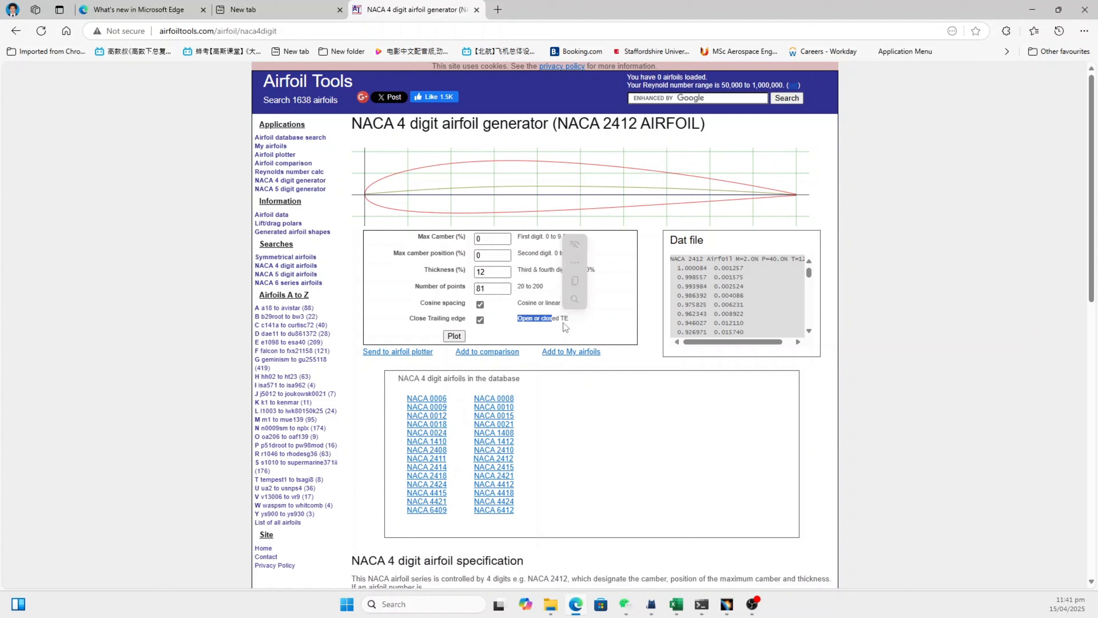
{"action": "left_click", "coordinate": [568, 316]}
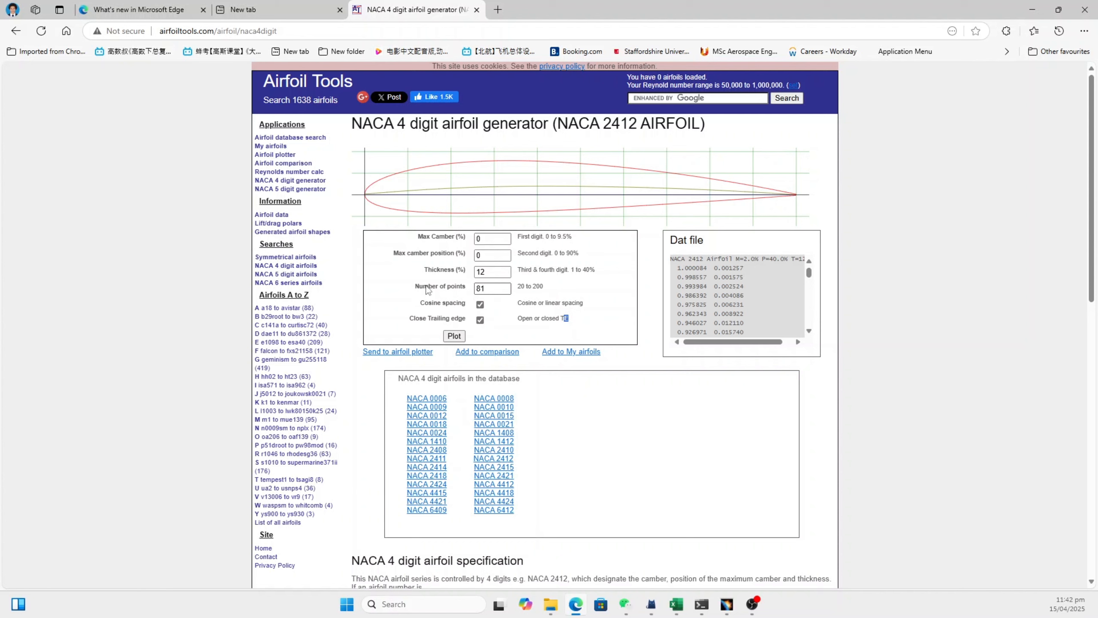
Set the number of points to 200 and plot the airfoil.
{"action": "left_click_drag", "start_coordinate": [428, 289], "coordinate": [437, 289]}
{"action": "left_click", "coordinate": [490, 289]}
{"action": "left_click", "coordinate": [542, 287]}
{"action": "key", "text": "BackSpace"}
{"action": "key", "text": "BackSpace"}
{"action": "type", "text": "200"}
{"action": "left_click", "coordinate": [454, 336]}
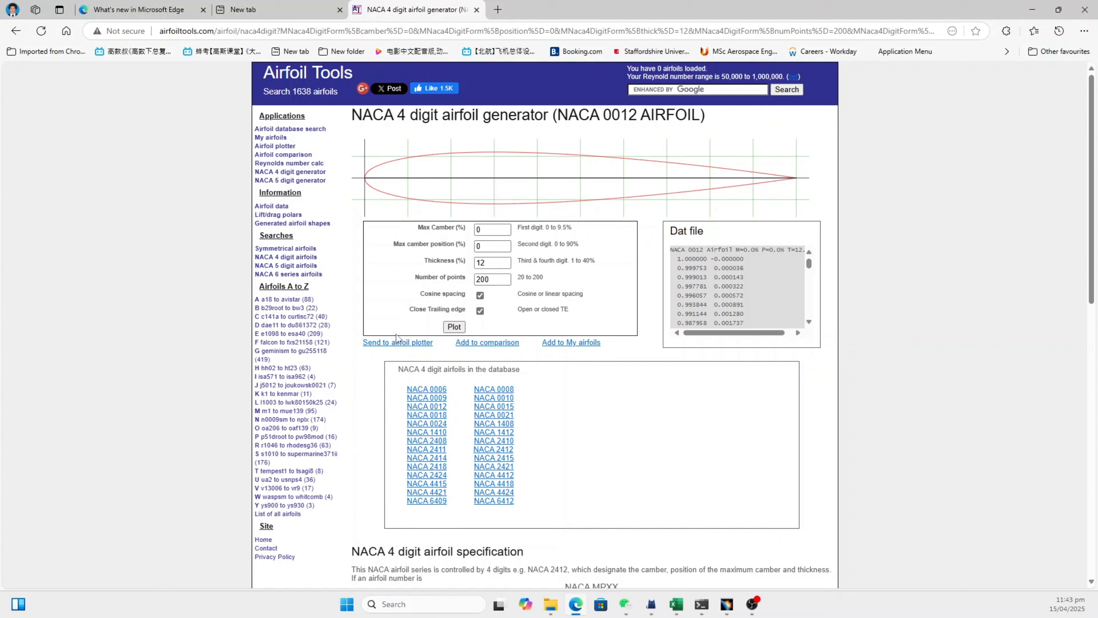
Send the generated airfoil to the airfoil plotter and enter an origin of 50%.
{"action": "left_click", "coordinate": [408, 346]}
{"action": "left_click", "coordinate": [157, 319]}
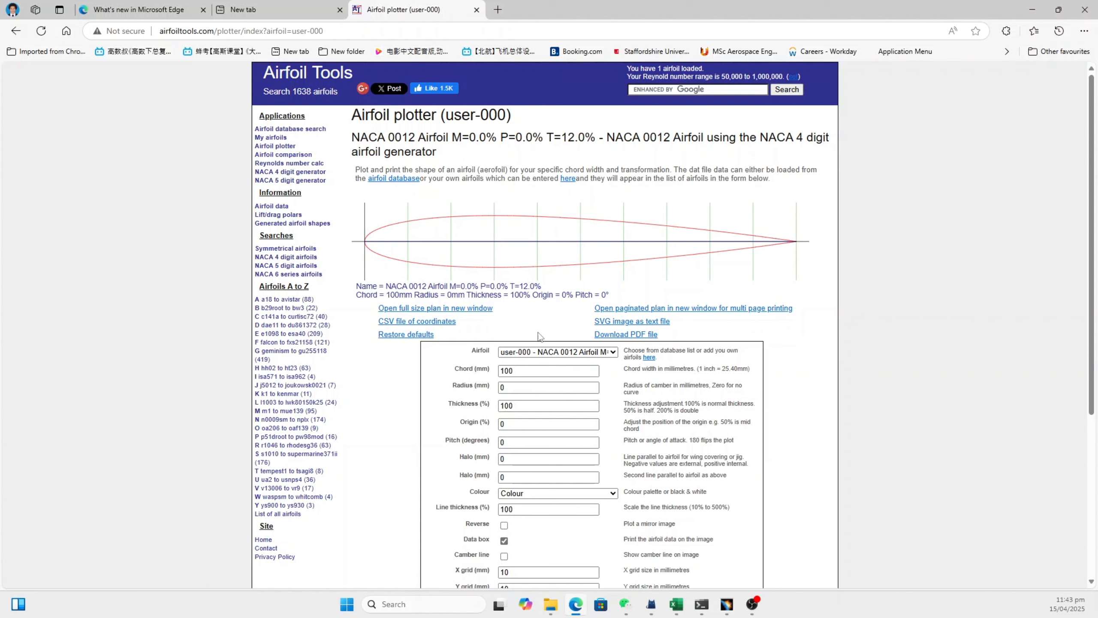
{"action": "left_click_drag", "start_coordinate": [459, 424], "coordinate": [489, 426]}
{"action": "left_click", "coordinate": [444, 423]}
{"action": "key", "text": "Tab"}
{"action": "type", "text": "50"}
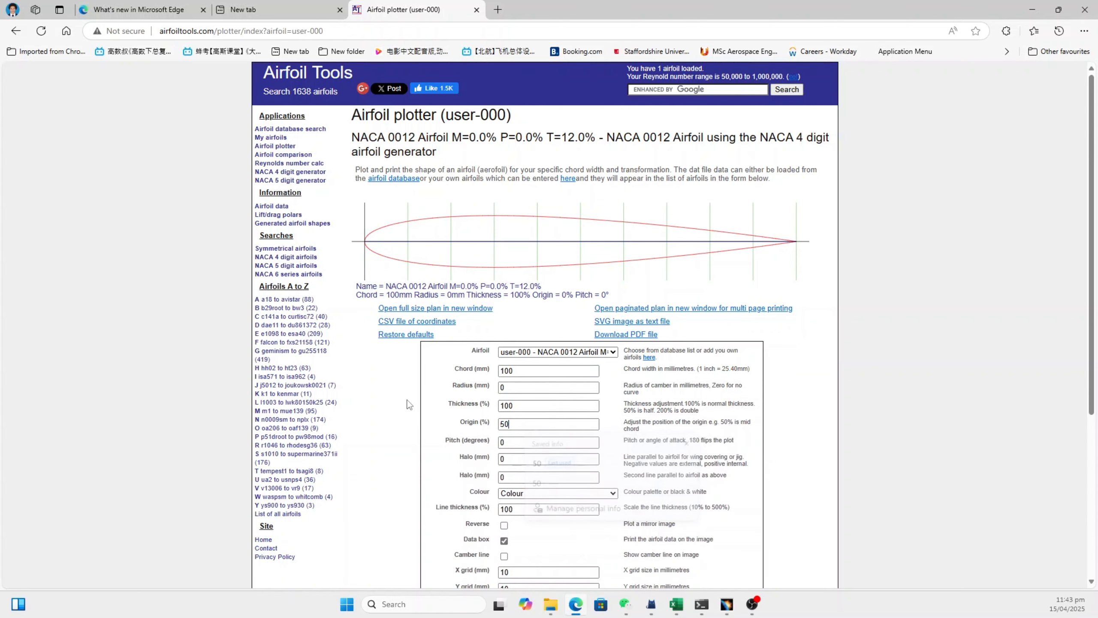
Replot the airfoil with the entered plotter settings, reloading the page and resubmitting the form.
{"action": "scroll", "coordinate": [533, 416], "scroll_direction": "down", "scroll_amount": 5}
{"action": "scroll", "coordinate": [492, 407], "scroll_direction": "up", "scroll_amount": 4}
{"action": "scroll", "coordinate": [491, 403], "scroll_direction": "up", "scroll_amount": 1}
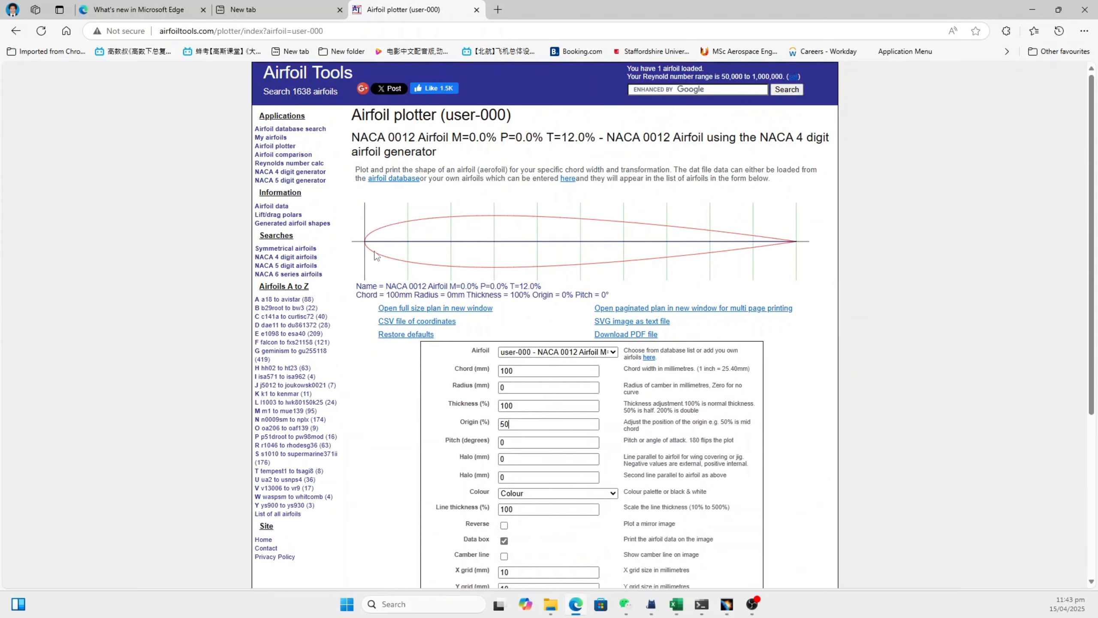
{"action": "scroll", "coordinate": [534, 303], "scroll_direction": "down", "scroll_amount": 5}
{"action": "left_click", "coordinate": [479, 398]}
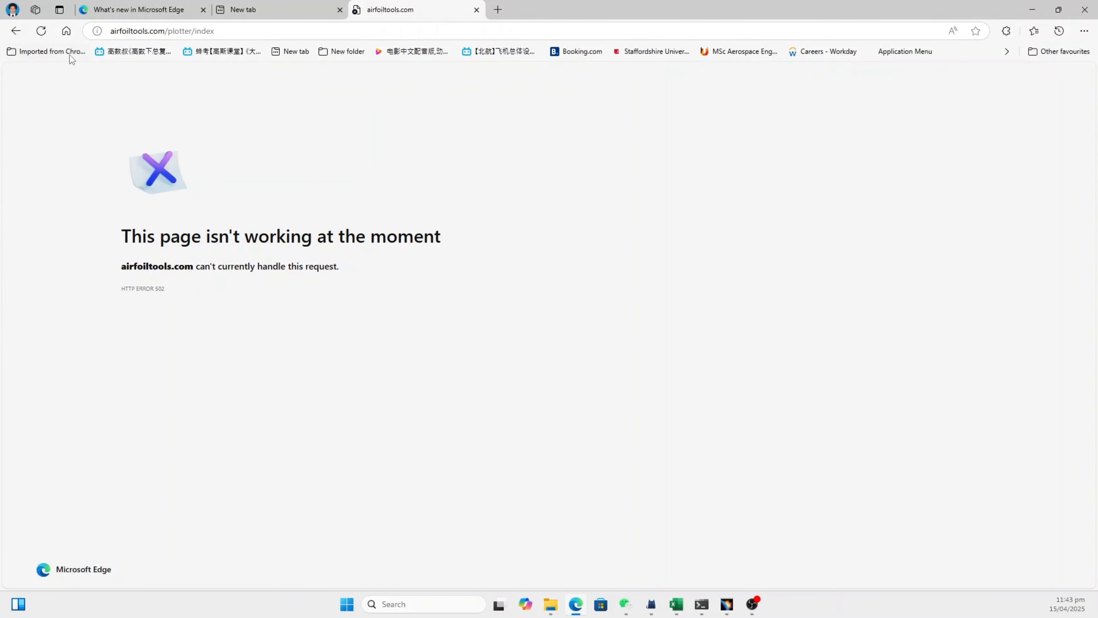
{"action": "left_click", "coordinate": [41, 30]}
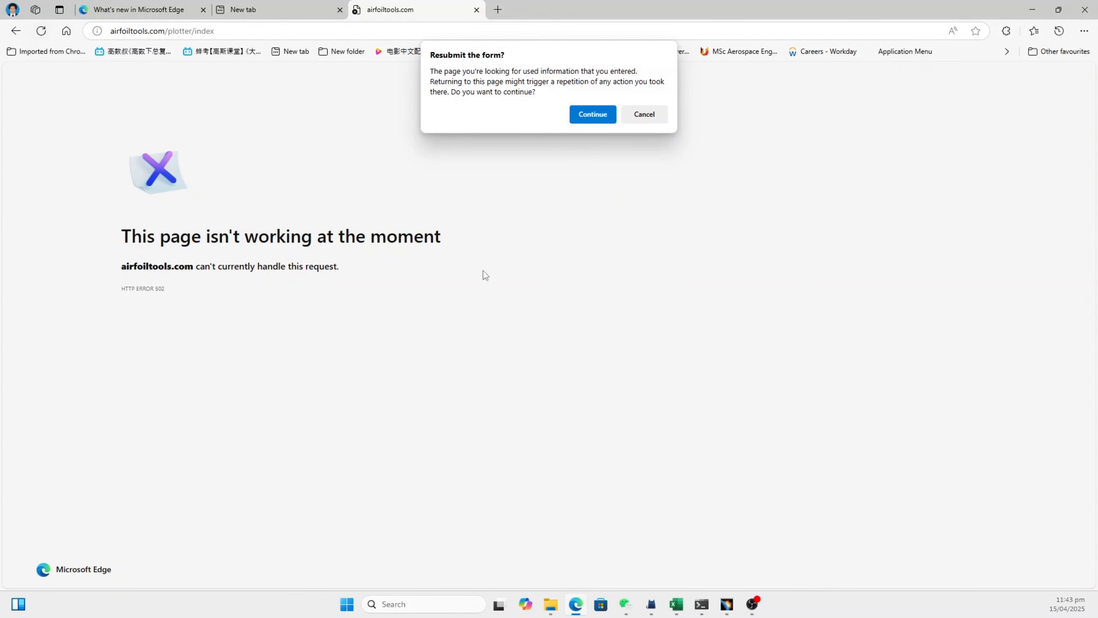
{"action": "left_click", "coordinate": [589, 121]}
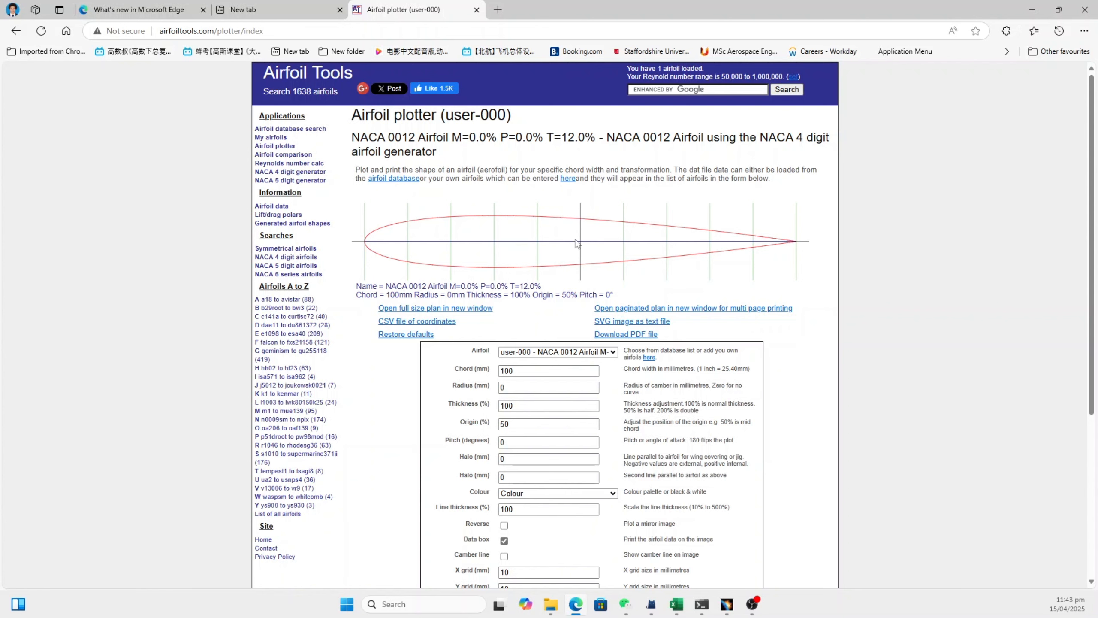
Download the CSV file of the airfoil's coordinates and show it in its folder.
{"action": "scroll", "coordinate": [601, 281], "scroll_direction": "down", "scroll_amount": 5}
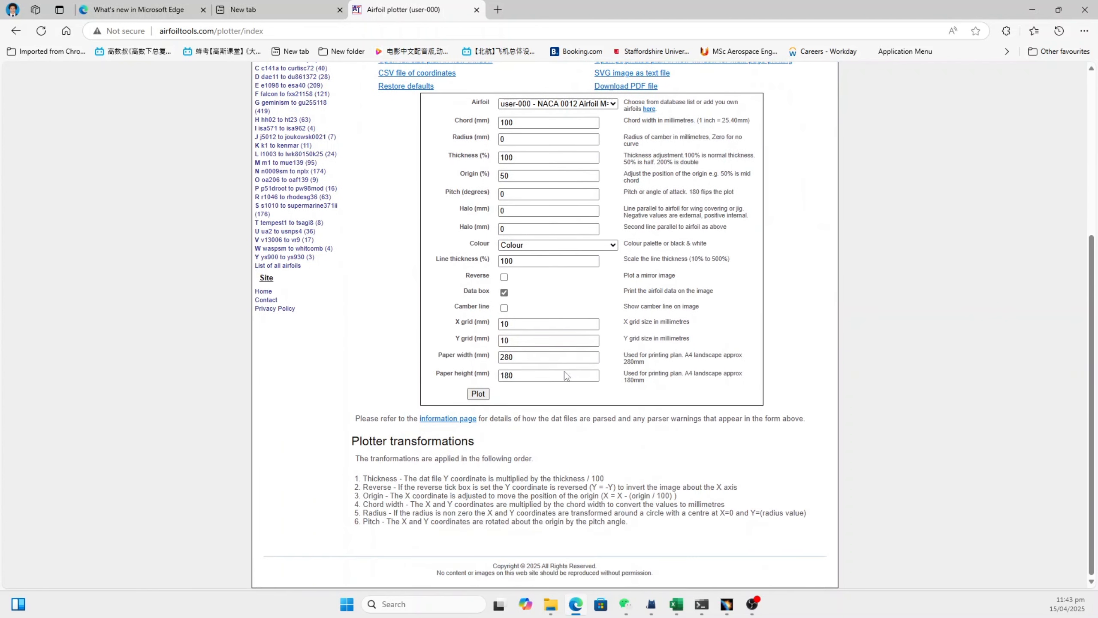
{"action": "scroll", "coordinate": [564, 372], "scroll_direction": "up", "scroll_amount": 5}
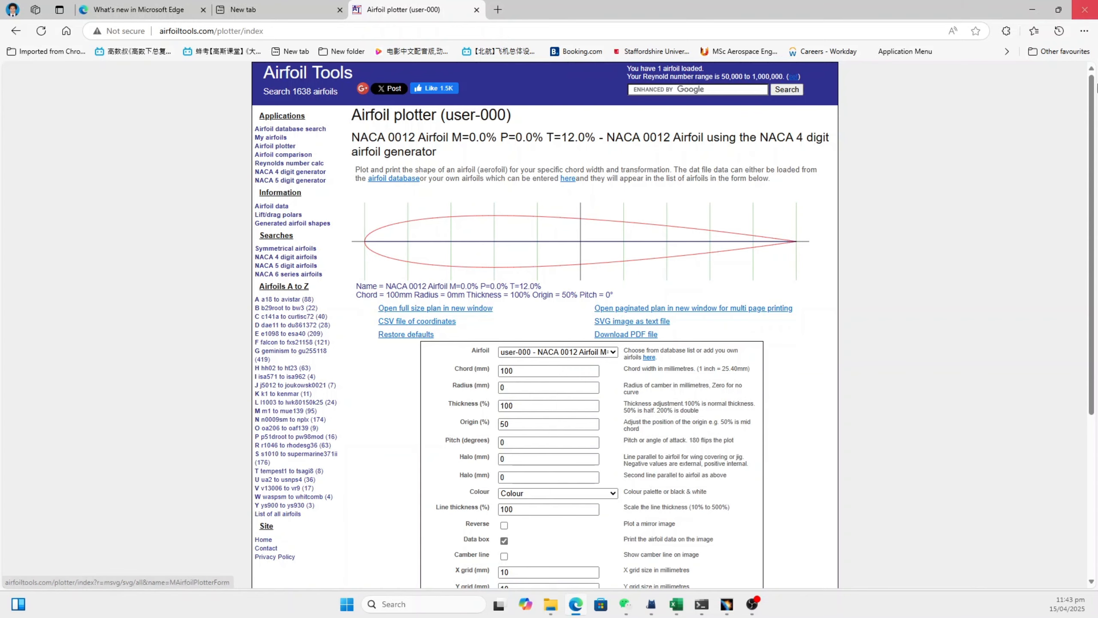
{"action": "left_click", "coordinate": [394, 324]}
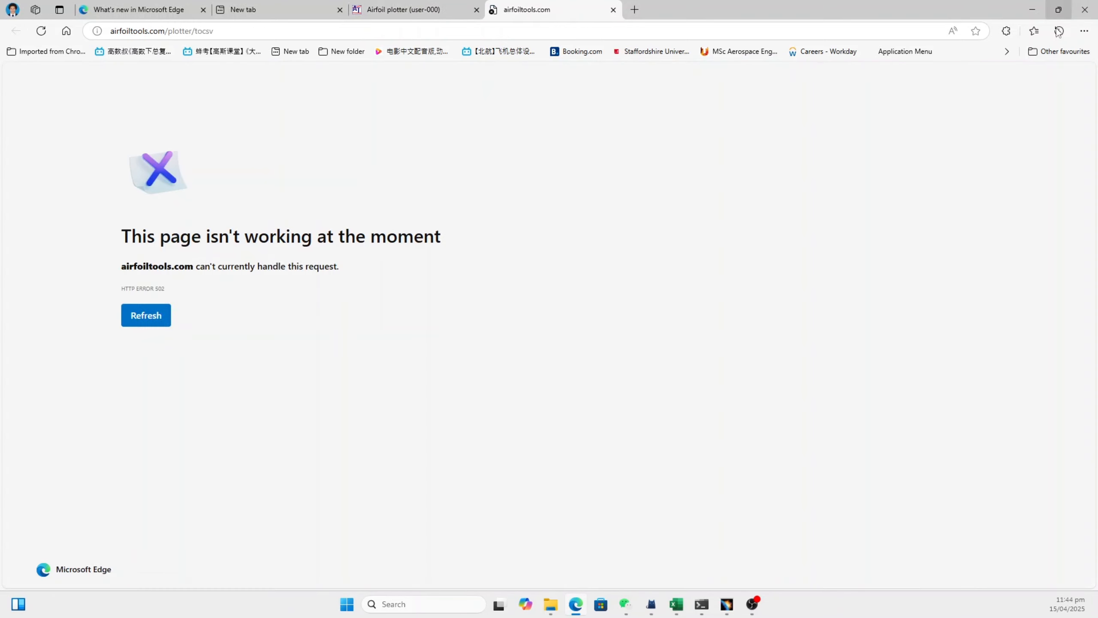
{"action": "left_click", "coordinate": [148, 318]}
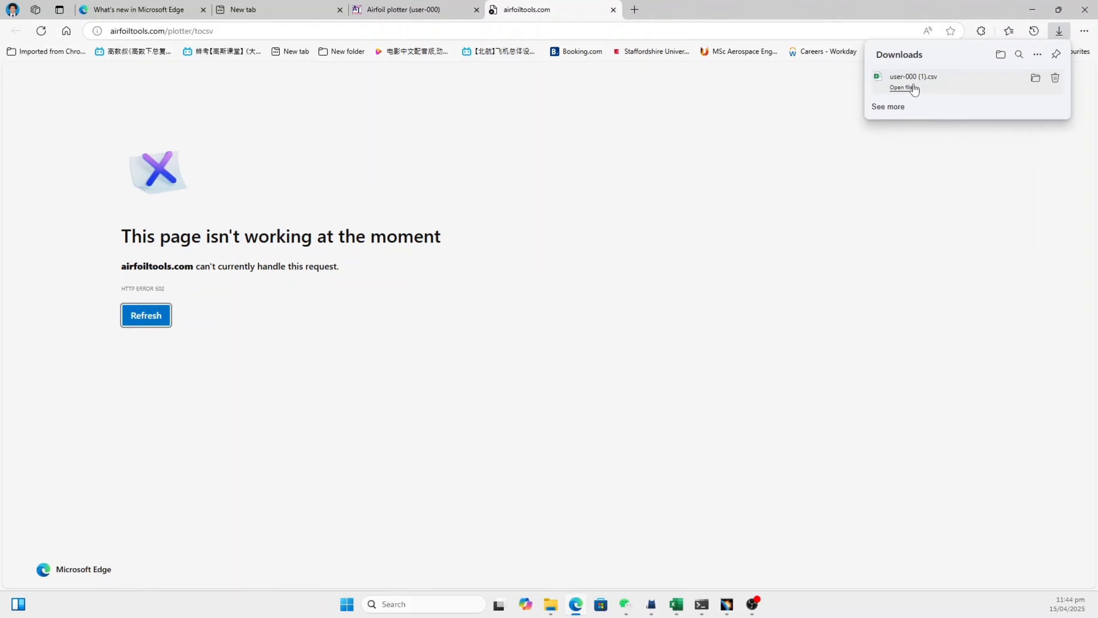
{"action": "left_click", "coordinate": [1036, 80]}
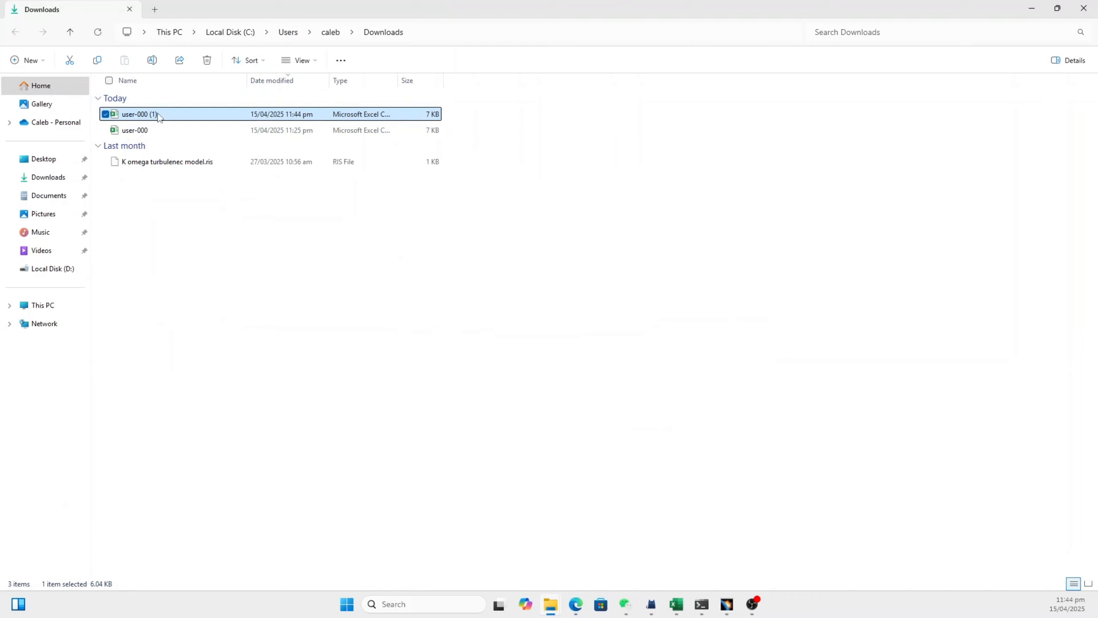
Delete the older user-000 CSV file from Downloads, closing it in Excel so the deletion can be retried.
{"action": "left_click", "coordinate": [105, 130]}
{"action": "left_click", "coordinate": [105, 113]}
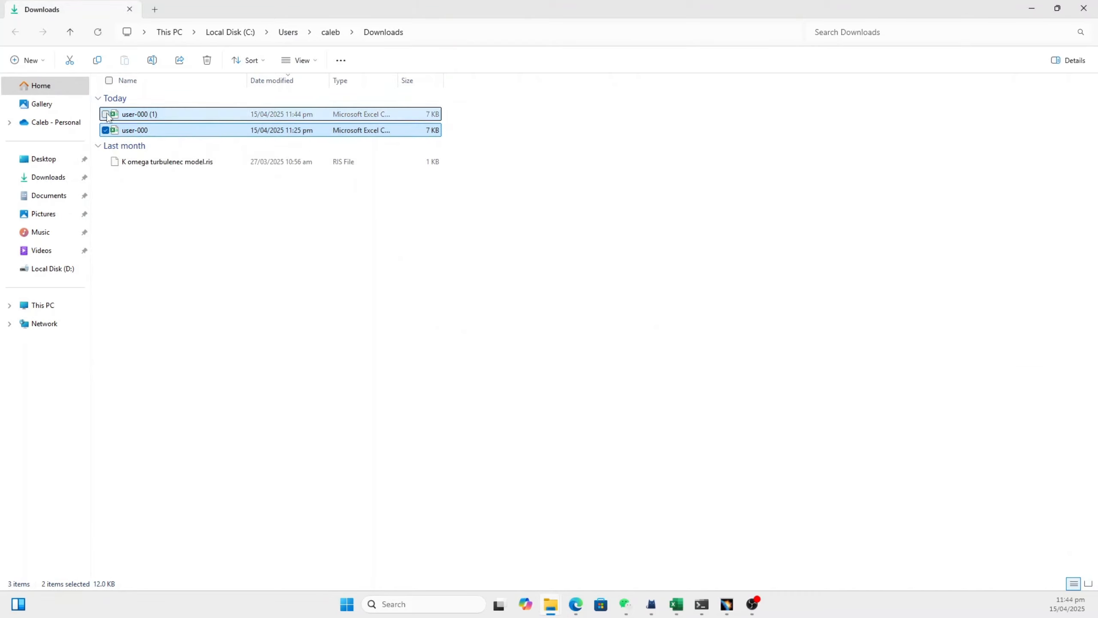
{"action": "left_click", "coordinate": [208, 60]}
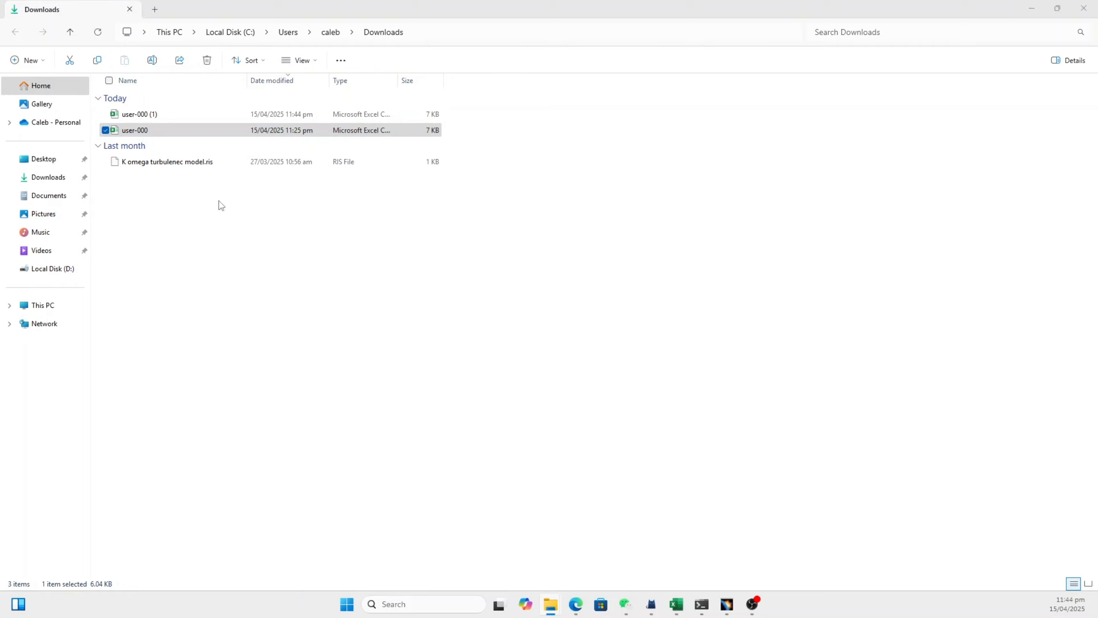
{"action": "left_click", "coordinate": [297, 242]}
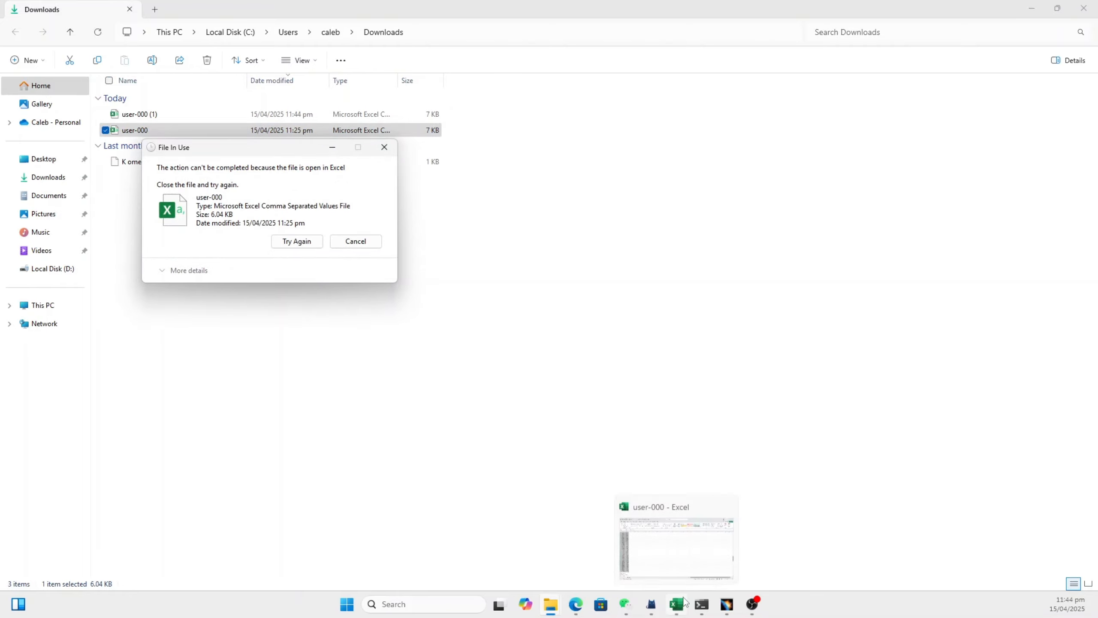
{"action": "left_click", "coordinate": [726, 506]}
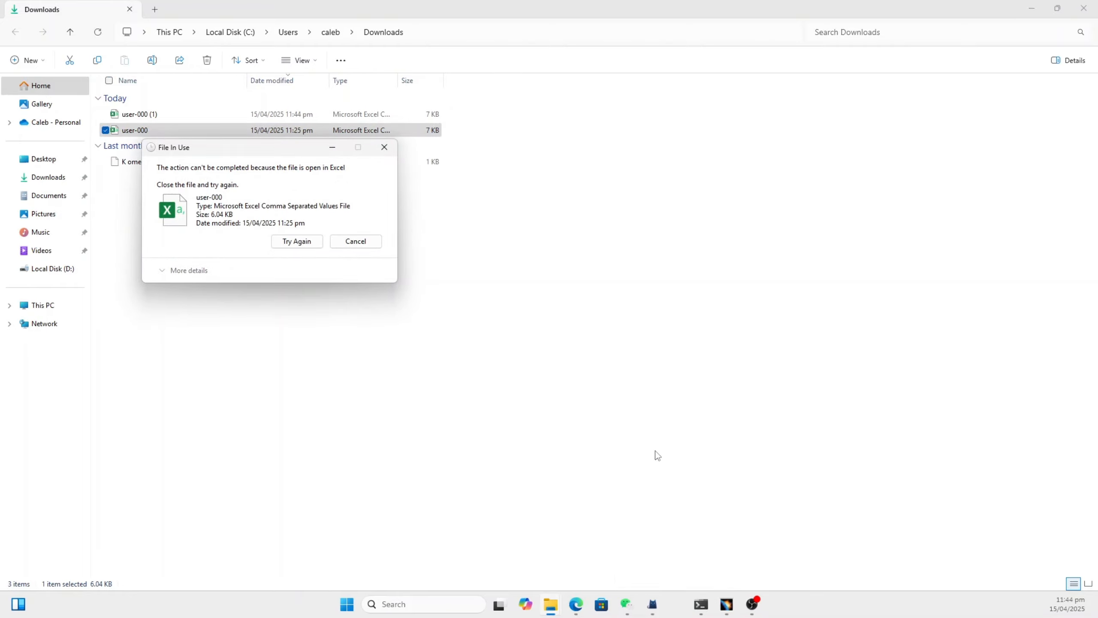
{"action": "left_click", "coordinate": [295, 241]}
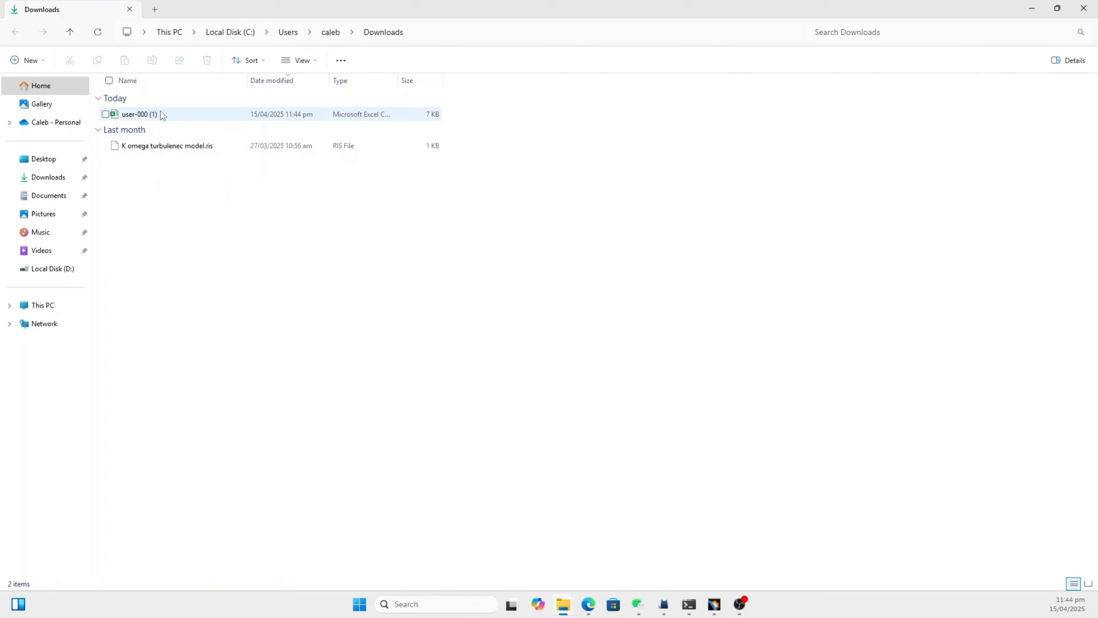
Open the user-000 (1) CSV file in a maximized Excel window and permanently dismiss the data-loss notice.
{"action": "left_click", "coordinate": [177, 111]}
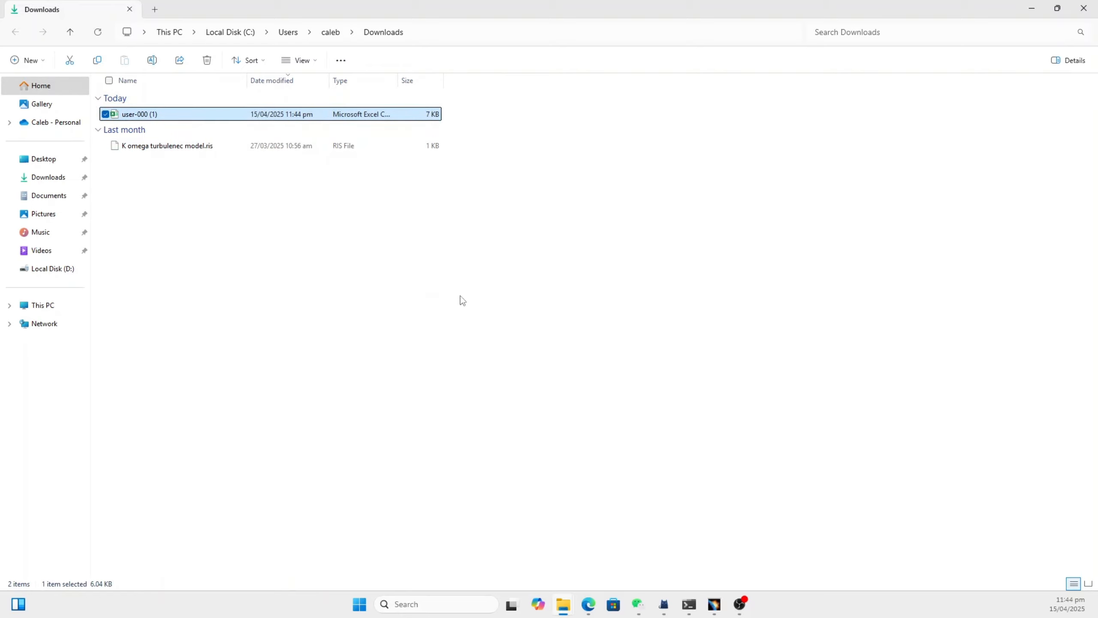
{"action": "key", "text": "Return"}
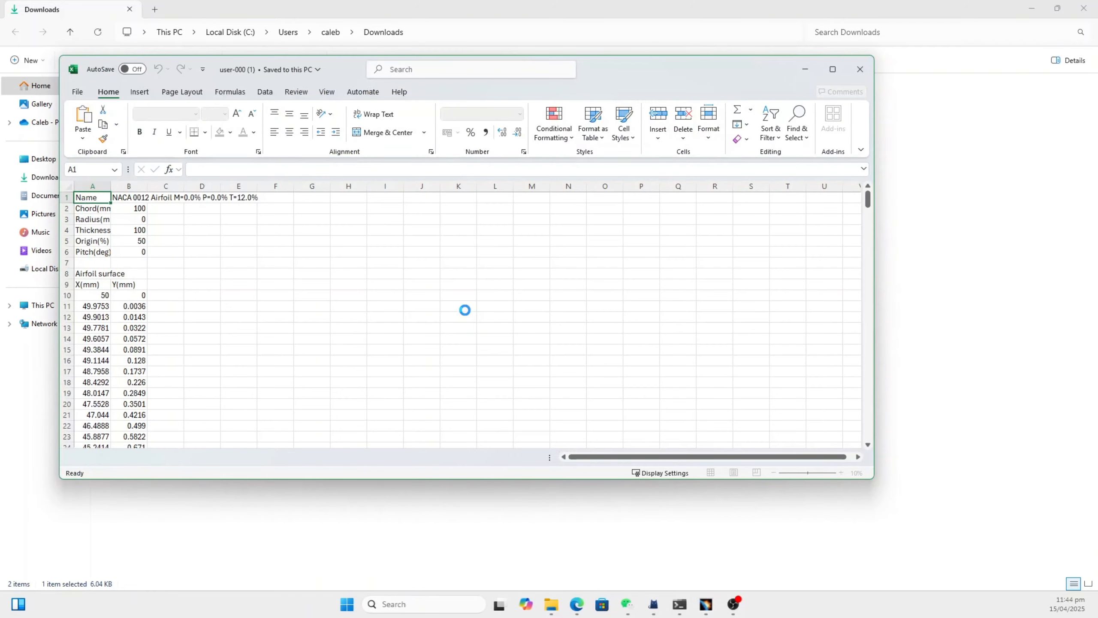
{"action": "left_click", "coordinate": [833, 69]}
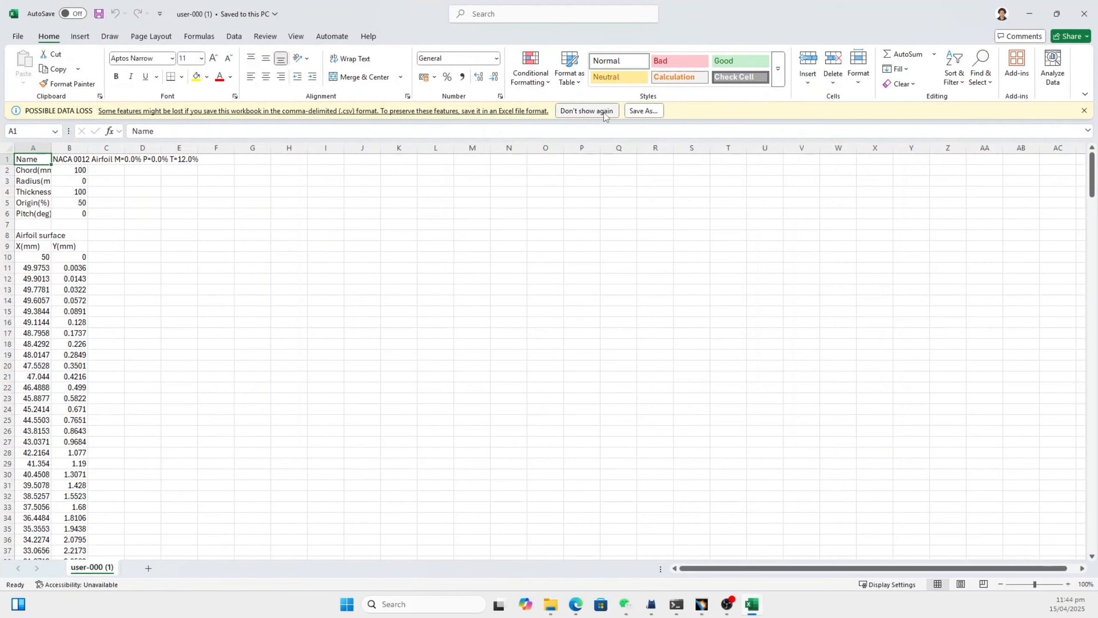
{"action": "left_click", "coordinate": [604, 111]}
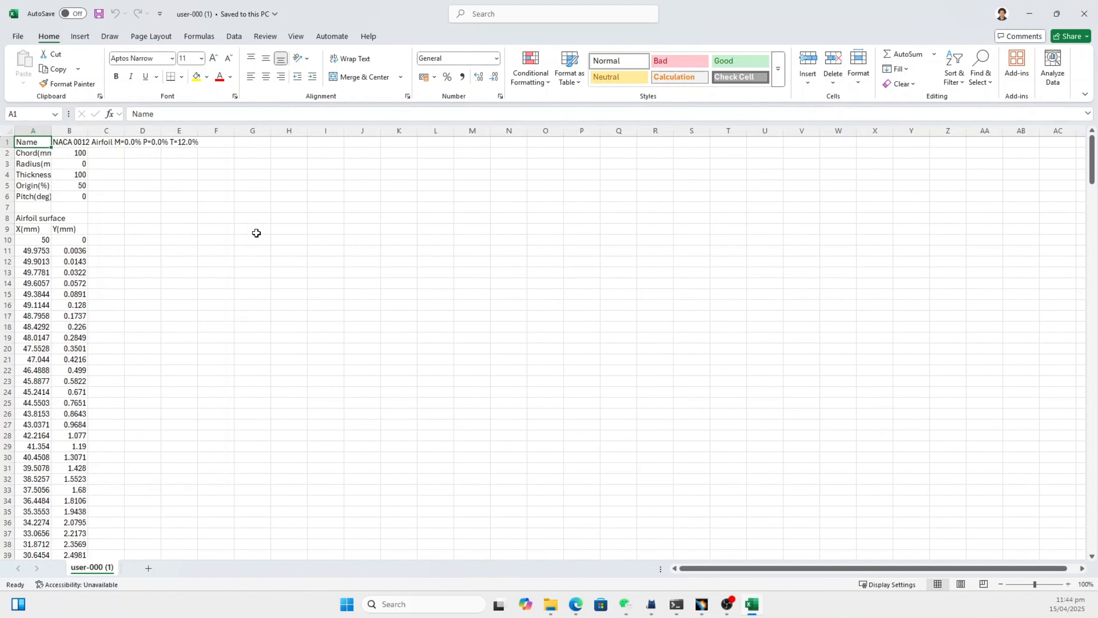
Examine the X and Y coordinates of the airfoil surface throughout the sheet.
{"action": "scroll", "coordinate": [250, 359], "scroll_direction": "down", "scroll_amount": 20}
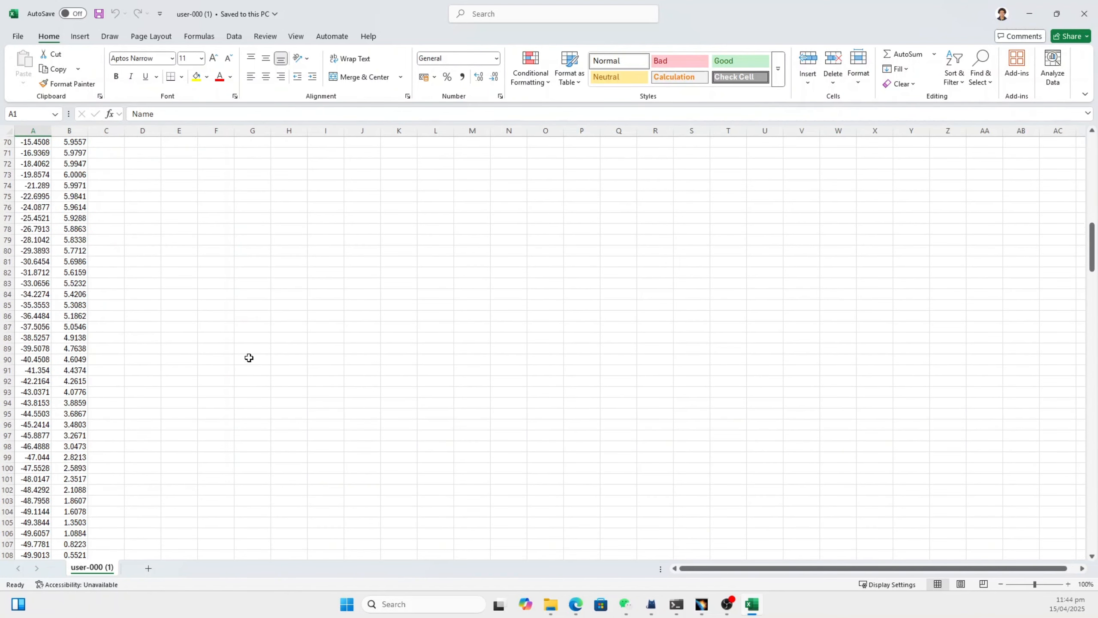
{"action": "scroll", "coordinate": [270, 352], "scroll_direction": "up", "scroll_amount": 20}
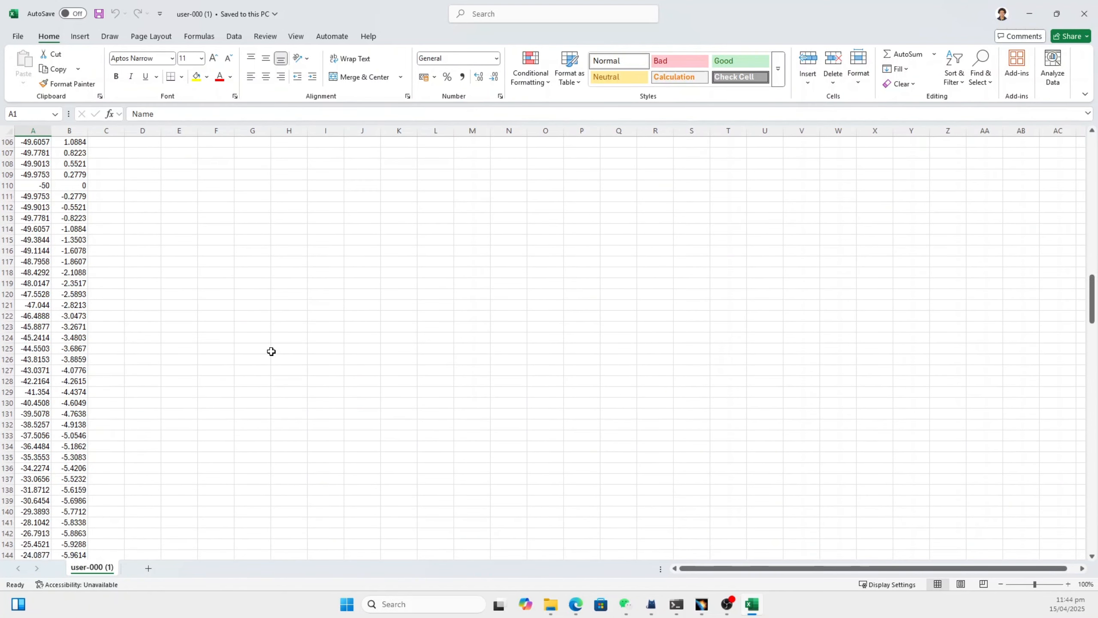
{"action": "scroll", "coordinate": [190, 307], "scroll_direction": "up", "scroll_amount": 18}
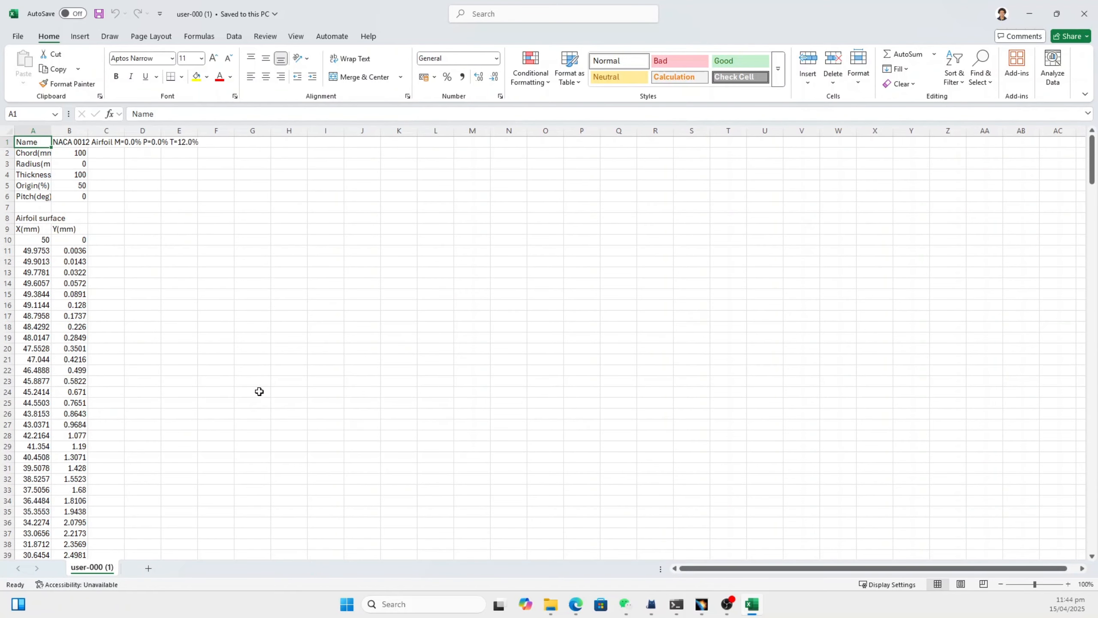
{"action": "scroll", "coordinate": [119, 336], "scroll_direction": "down", "scroll_amount": 5}
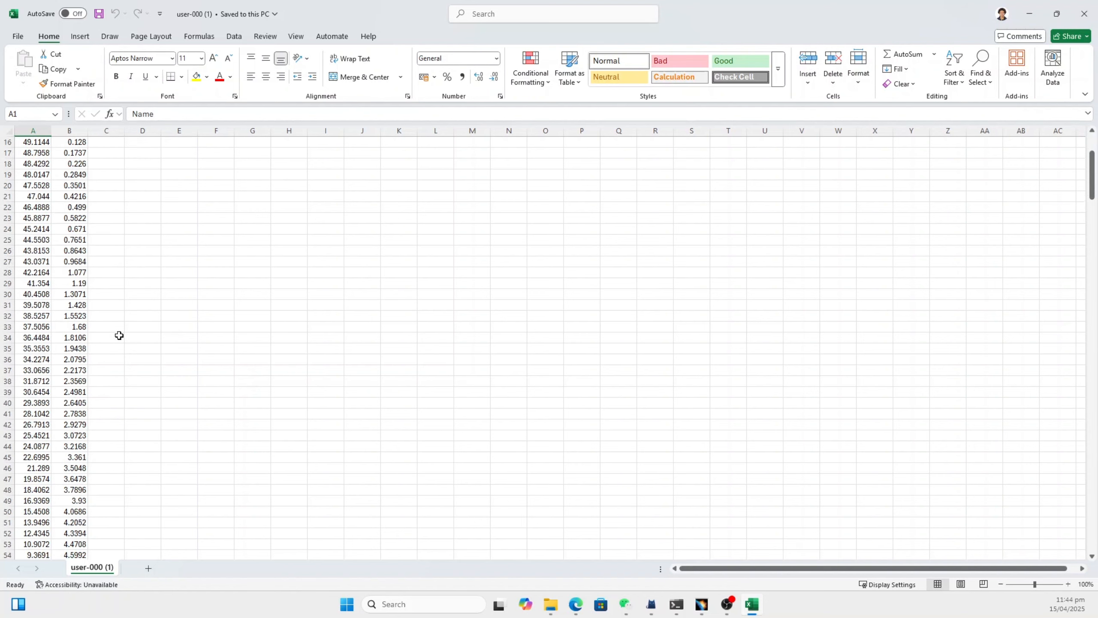
Review the airfoil coordinate rows down past row 190 and back up towards the beginning of the list.
{"action": "scroll", "coordinate": [119, 336], "scroll_direction": "down", "scroll_amount": 20}
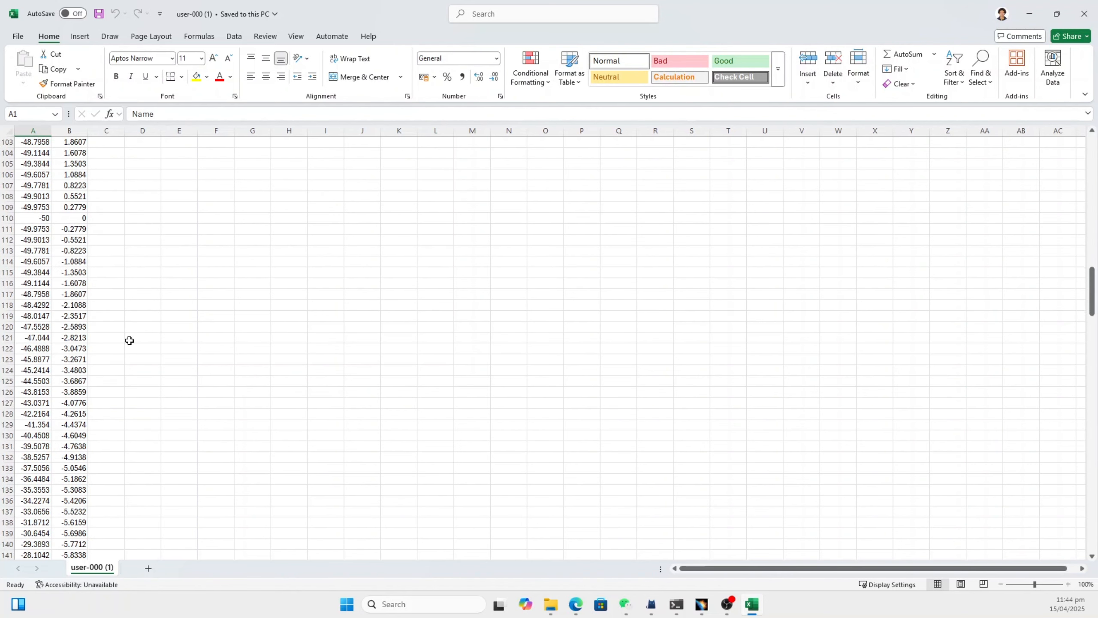
{"action": "scroll", "coordinate": [129, 341], "scroll_direction": "down", "scroll_amount": 17}
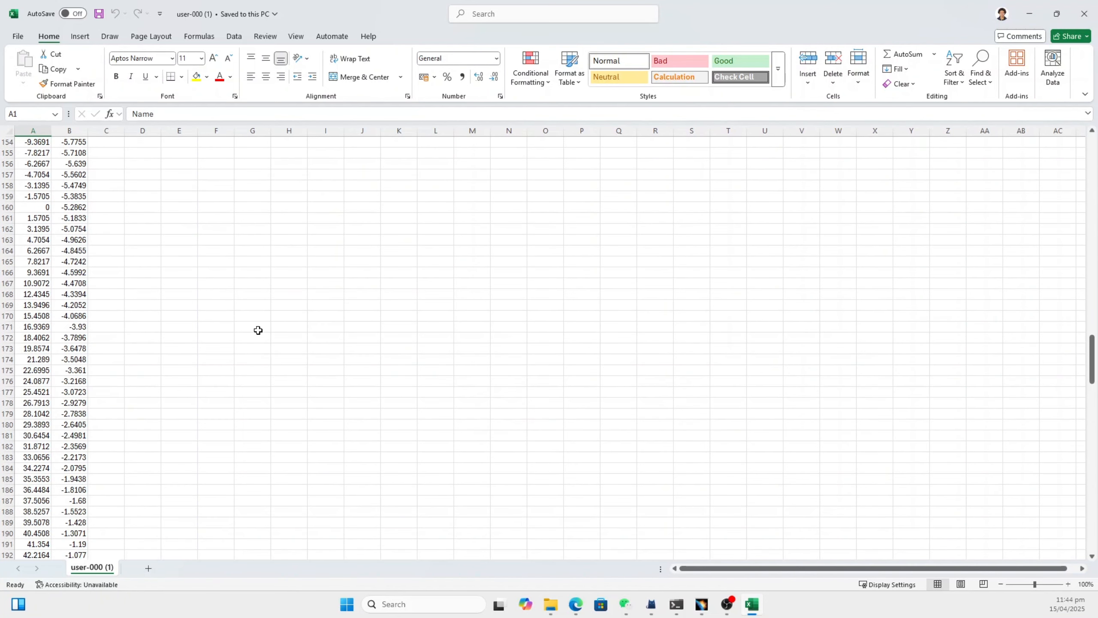
{"action": "scroll", "coordinate": [294, 386], "scroll_direction": "up", "scroll_amount": 12}
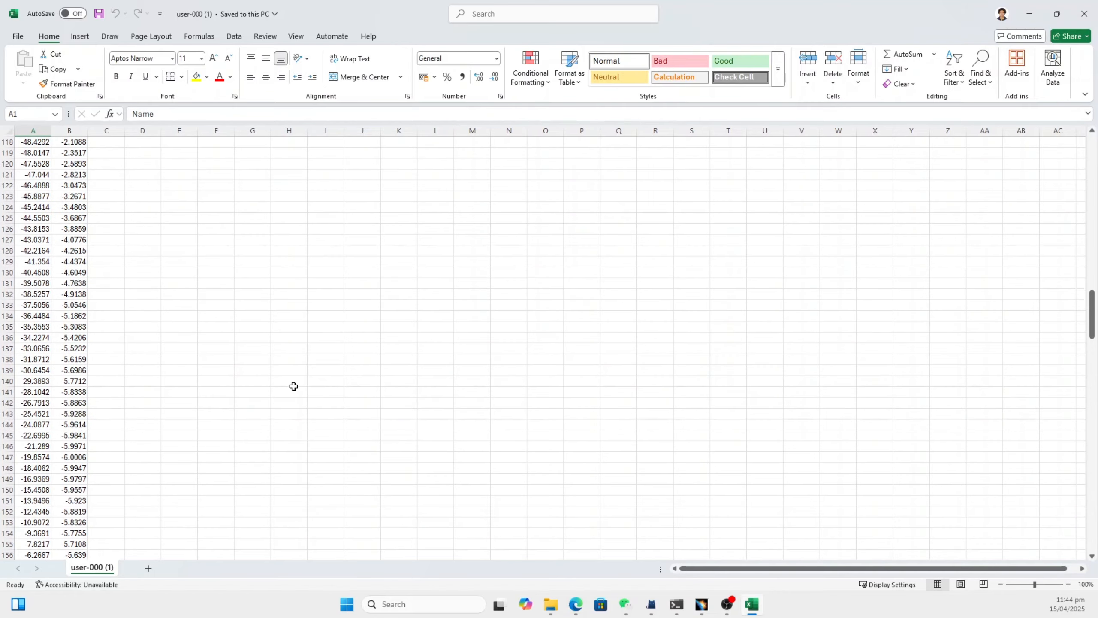
{"action": "scroll", "coordinate": [294, 387], "scroll_direction": "up", "scroll_amount": 20}
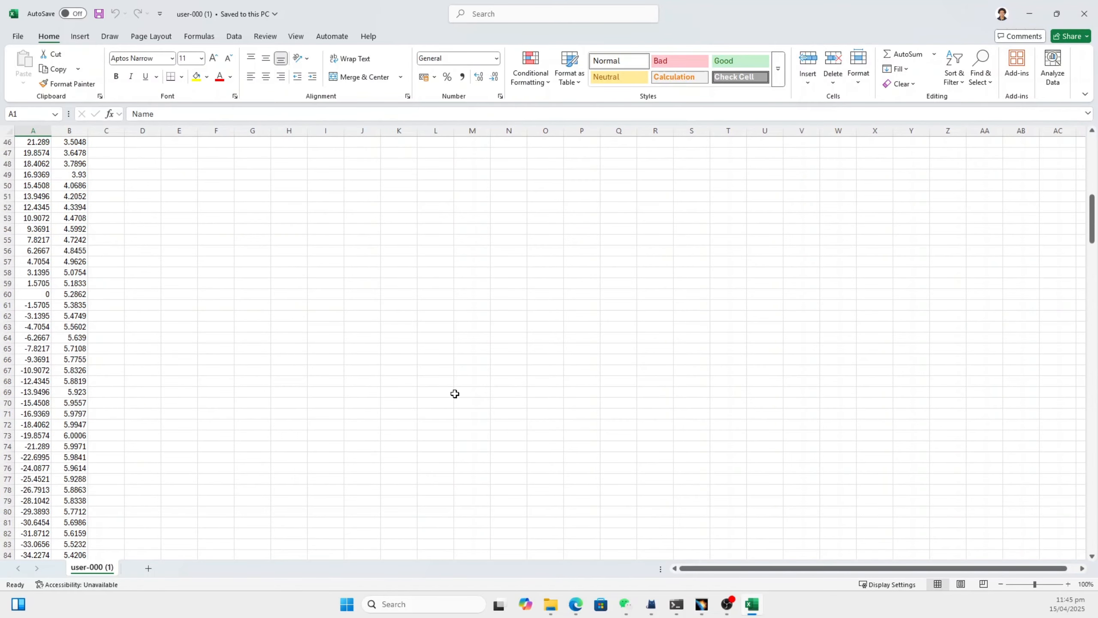
{"action": "scroll", "coordinate": [206, 323], "scroll_direction": "up", "scroll_amount": 9}
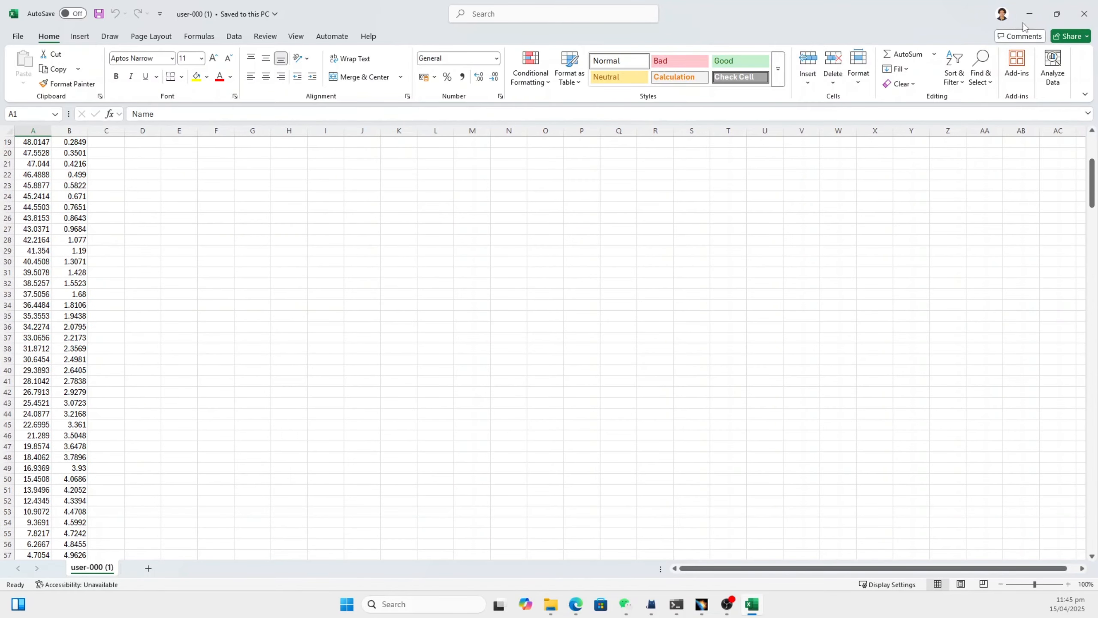
Minimize Excel and open the folder C:\Program Files\Dassault Systemes\B20\win_b64\code\command in File Explorer.
{"action": "left_click", "coordinate": [1030, 13]}
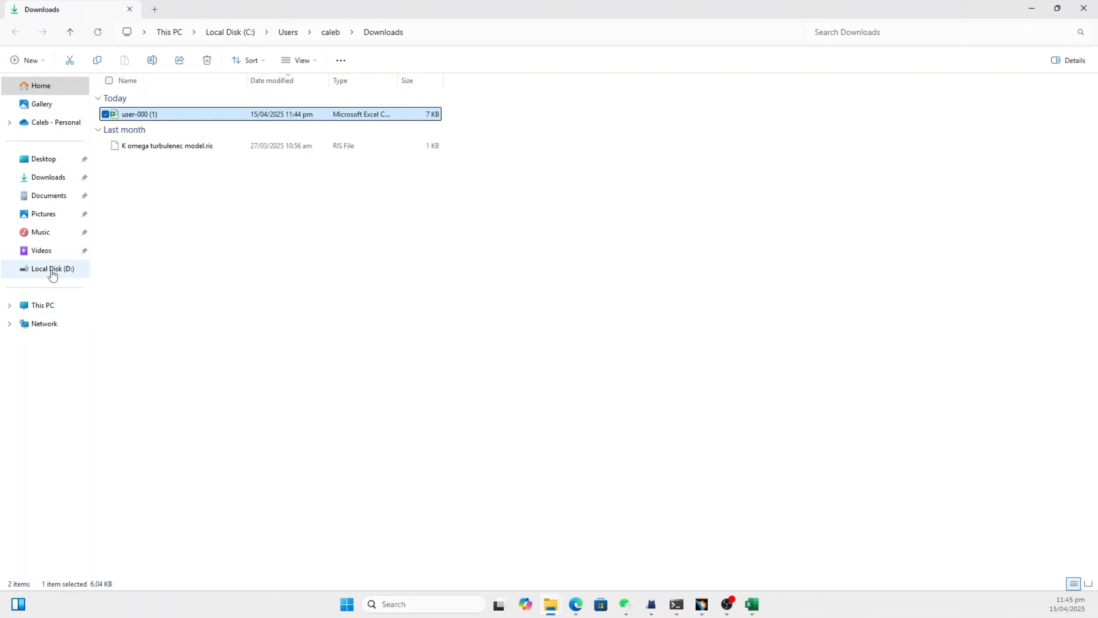
{"action": "left_click", "coordinate": [51, 308]}
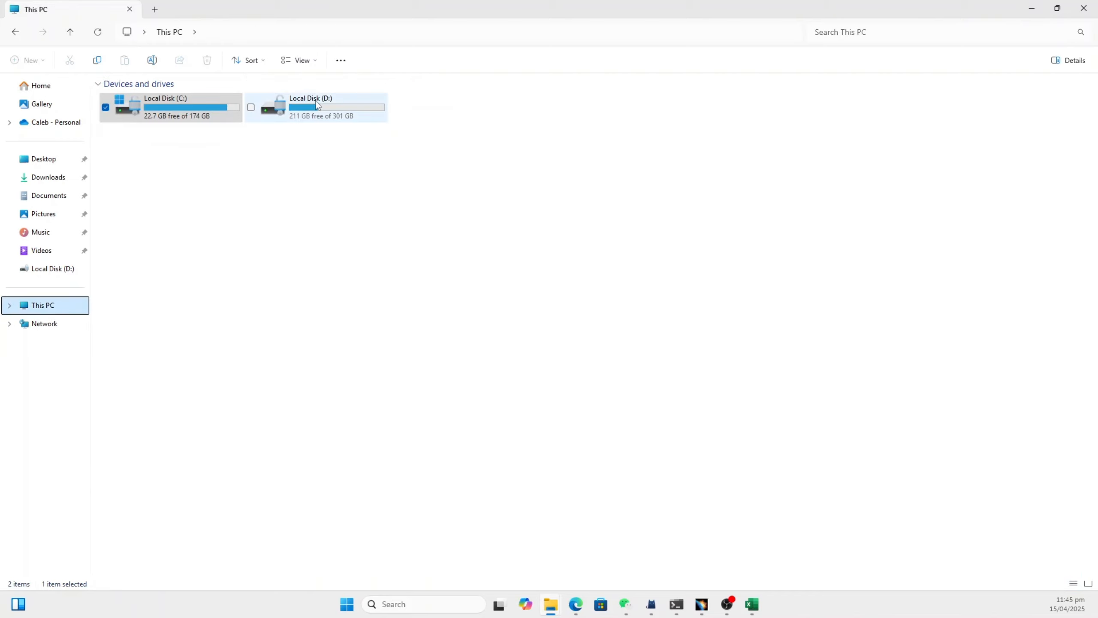
{"action": "double_click", "coordinate": [216, 108]}
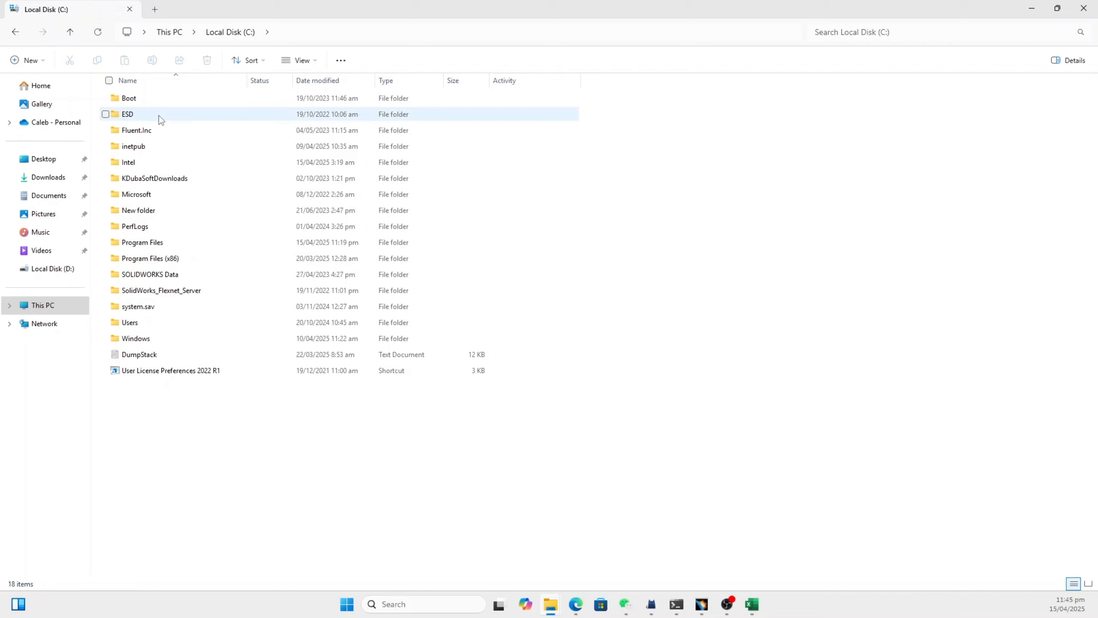
{"action": "double_click", "coordinate": [156, 245]}
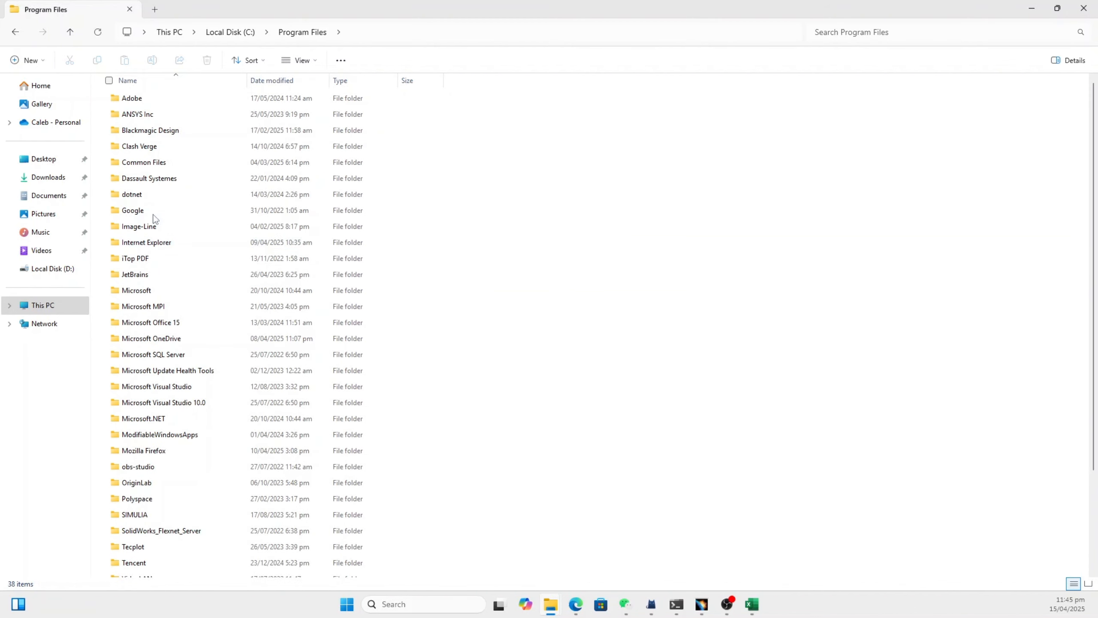
{"action": "double_click", "coordinate": [156, 178]}
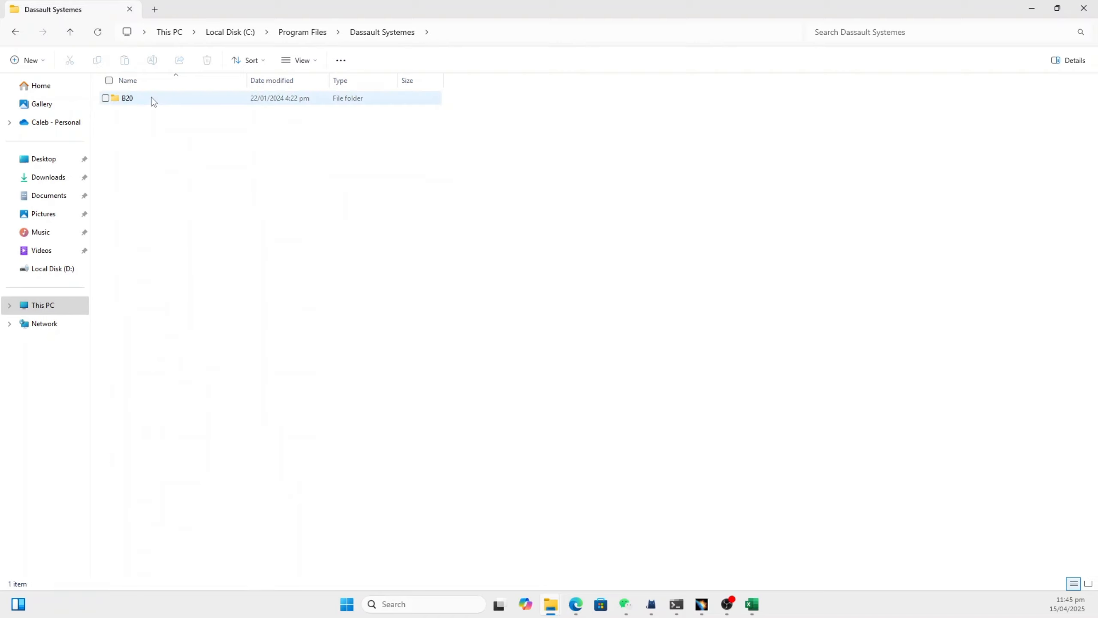
{"action": "double_click", "coordinate": [152, 98]}
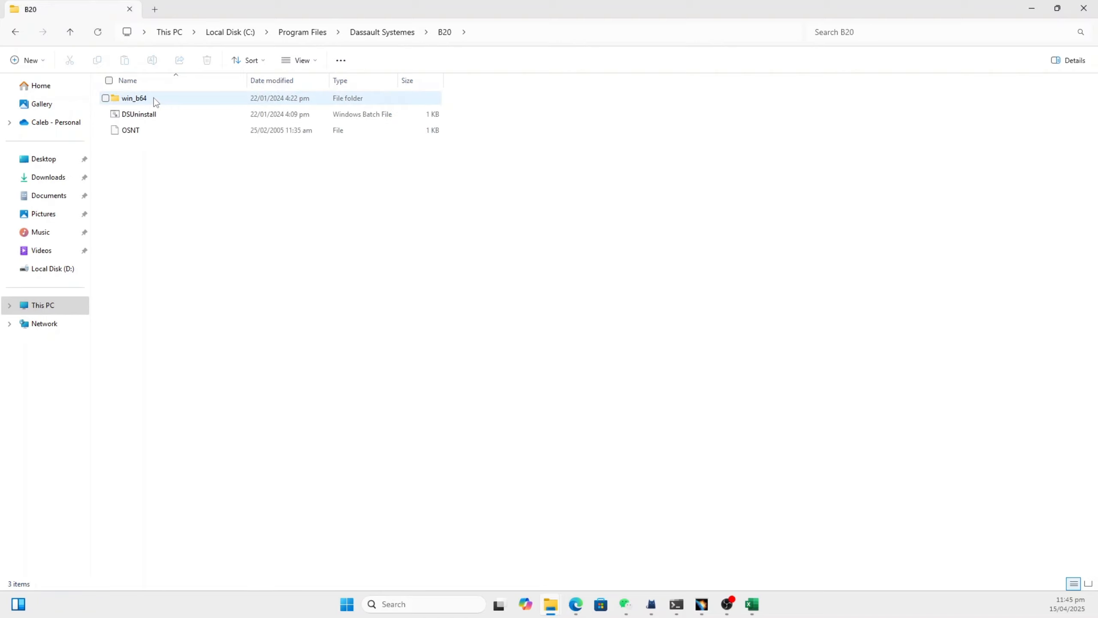
{"action": "double_click", "coordinate": [153, 98]}
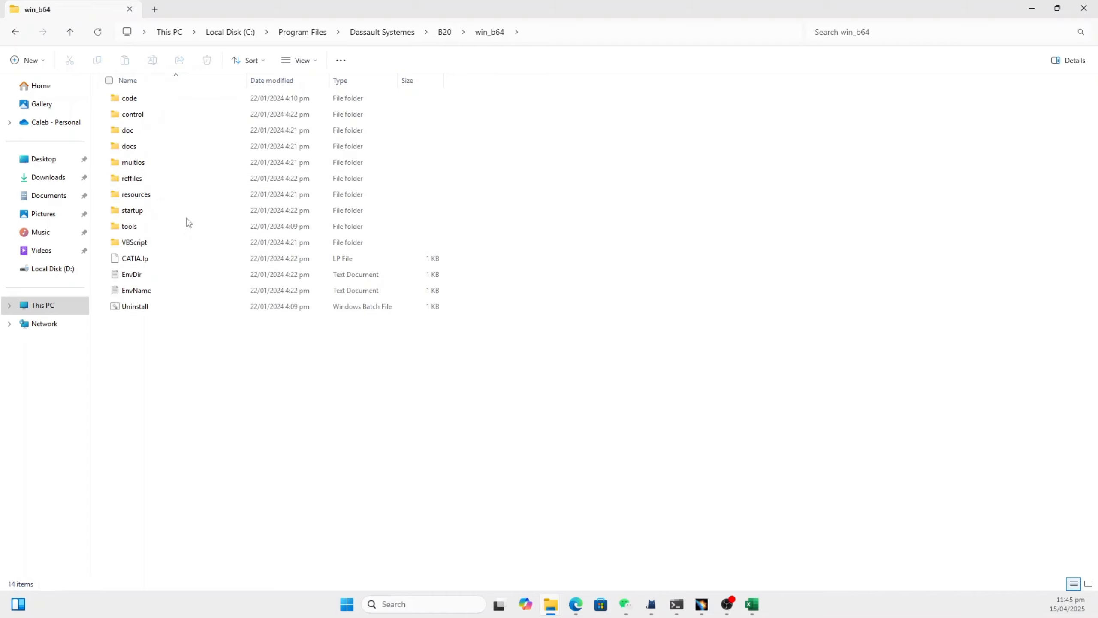
{"action": "double_click", "coordinate": [143, 99]}
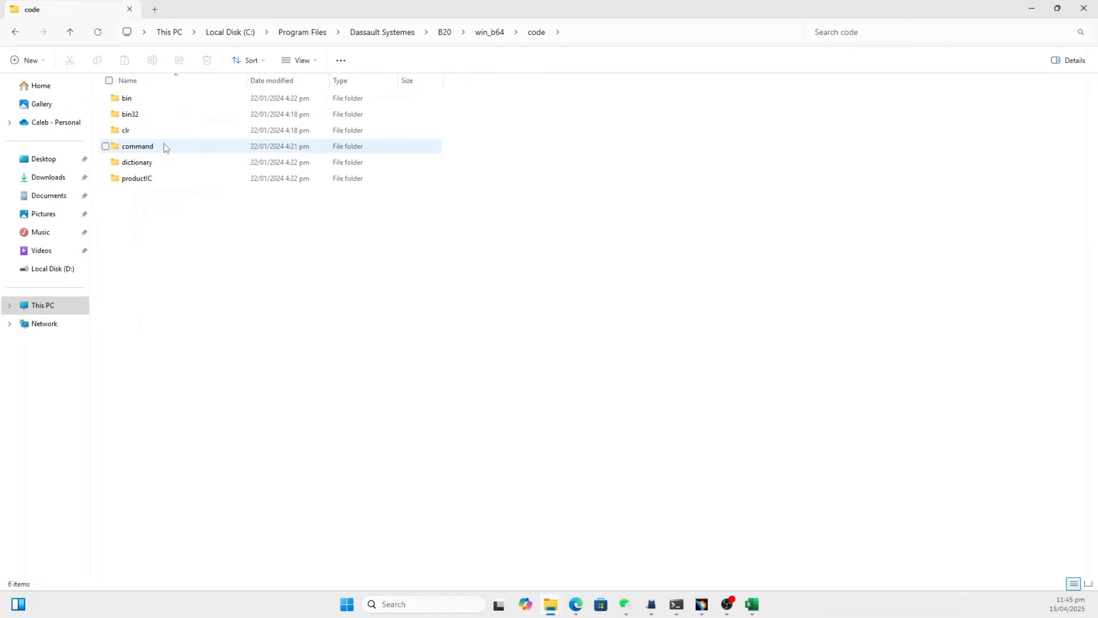
{"action": "double_click", "coordinate": [166, 147]}
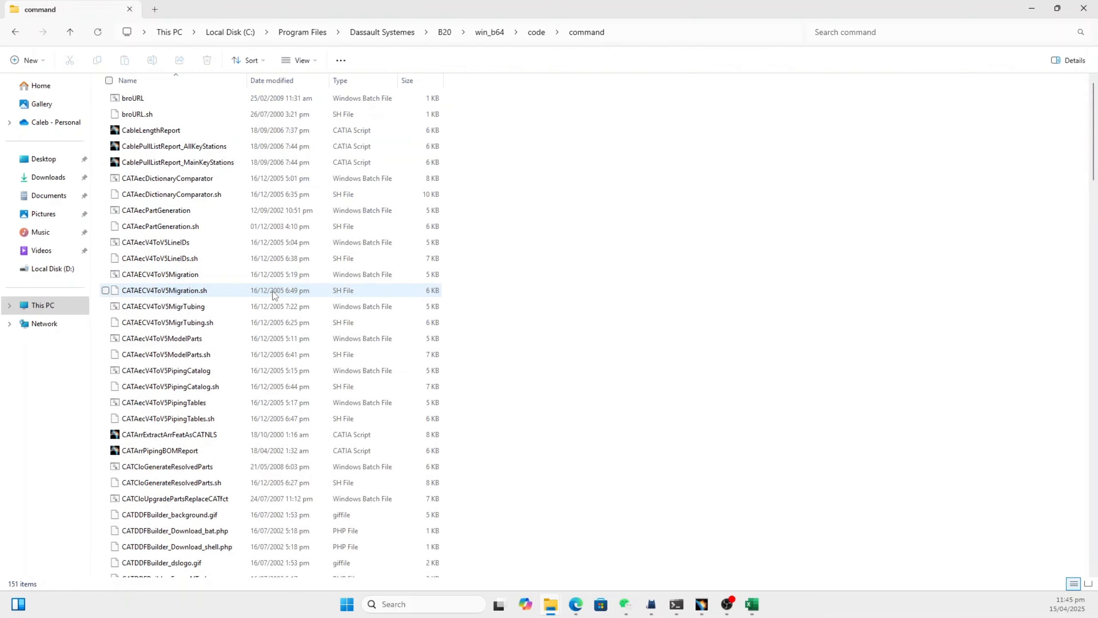
Find the GSD_PointSplineLoftFromExcel file in the command folder, widening the Name column to read full names, and copy it.
{"action": "scroll", "coordinate": [211, 203], "scroll_direction": "down", "scroll_amount": 20}
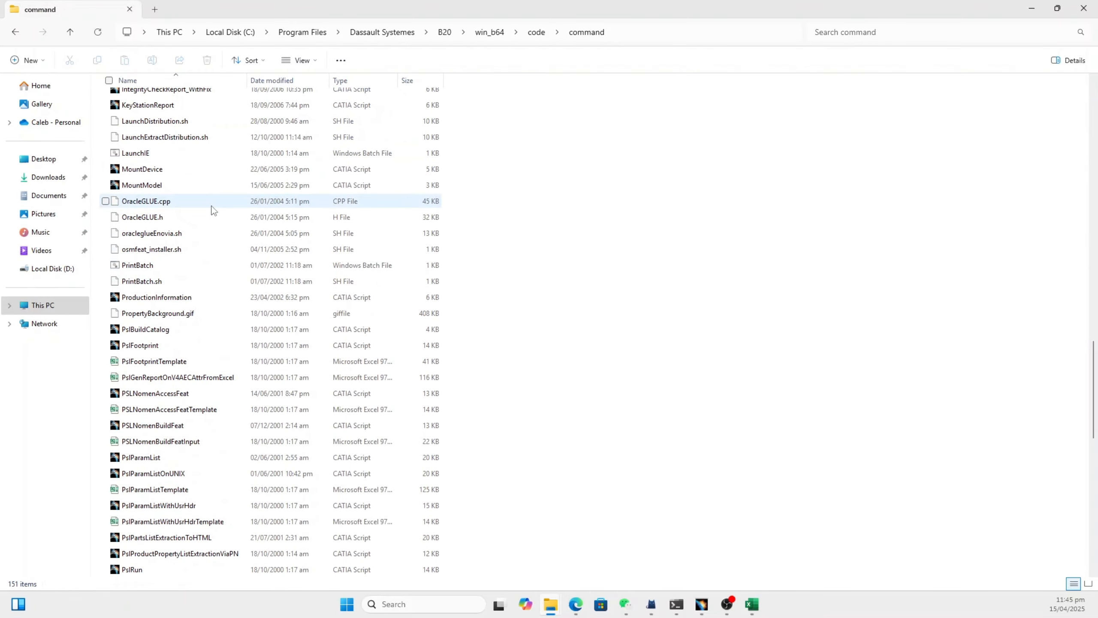
{"action": "scroll", "coordinate": [211, 208], "scroll_direction": "up", "scroll_amount": 2}
{"action": "scroll", "coordinate": [217, 296], "scroll_direction": "down", "scroll_amount": 4}
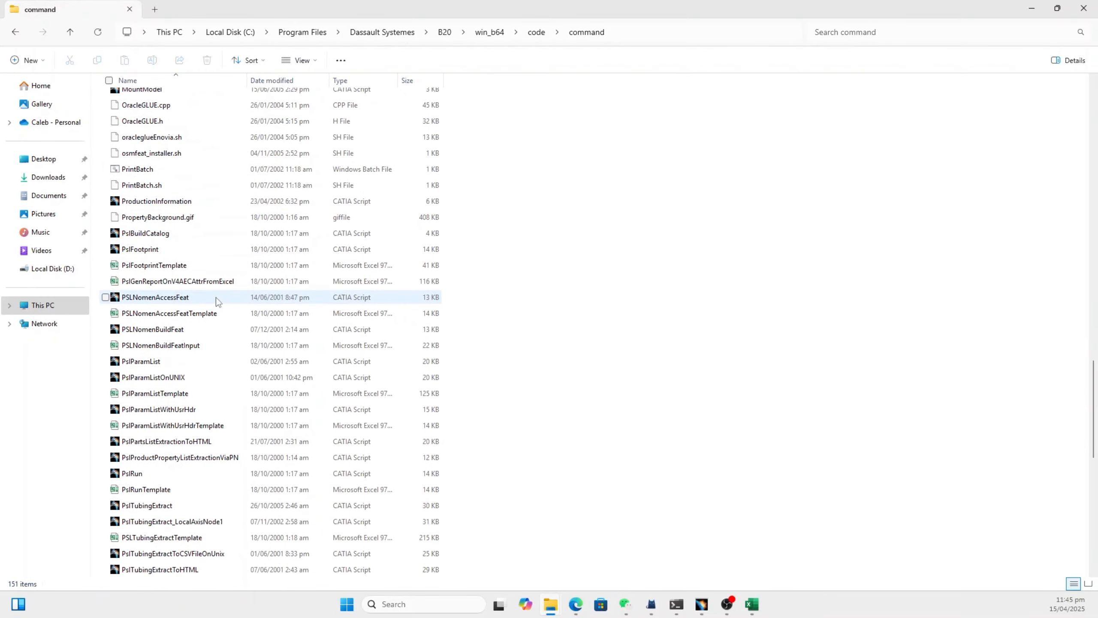
{"action": "scroll", "coordinate": [217, 298], "scroll_direction": "up", "scroll_amount": 8}
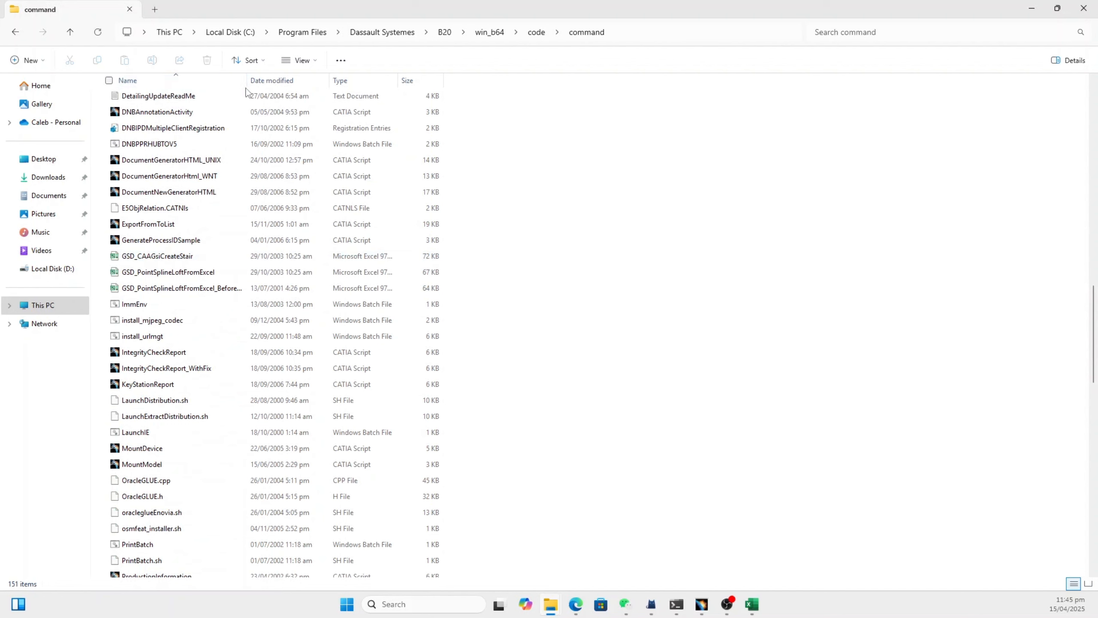
{"action": "left_click_drag", "start_coordinate": [247, 80], "coordinate": [323, 81]}
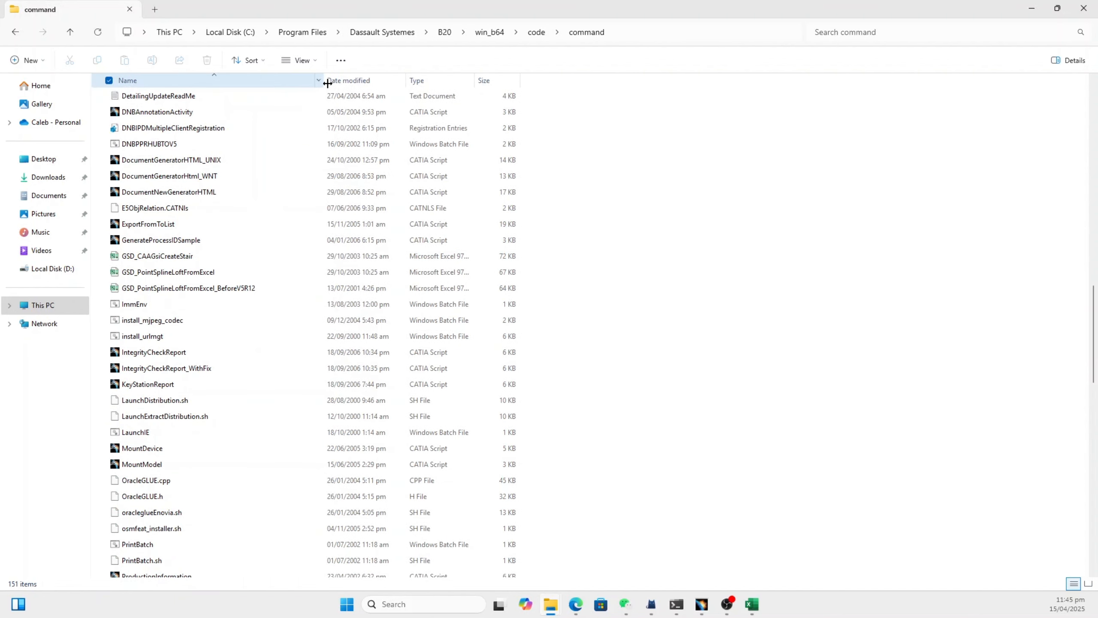
{"action": "left_click", "coordinate": [151, 273]}
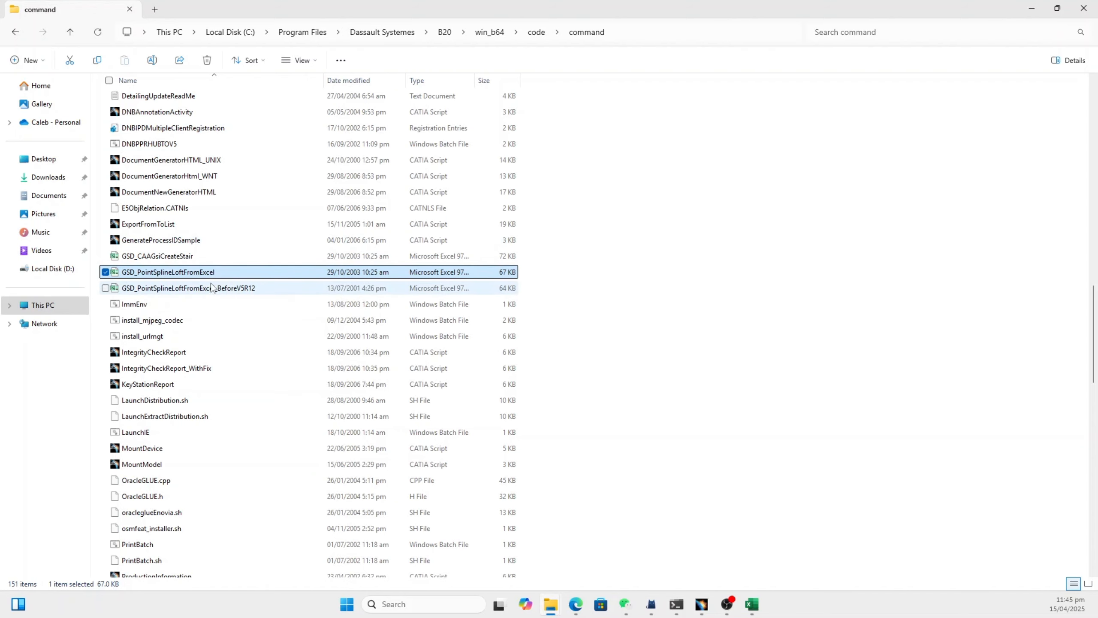
{"action": "right_click", "coordinate": [167, 276]}
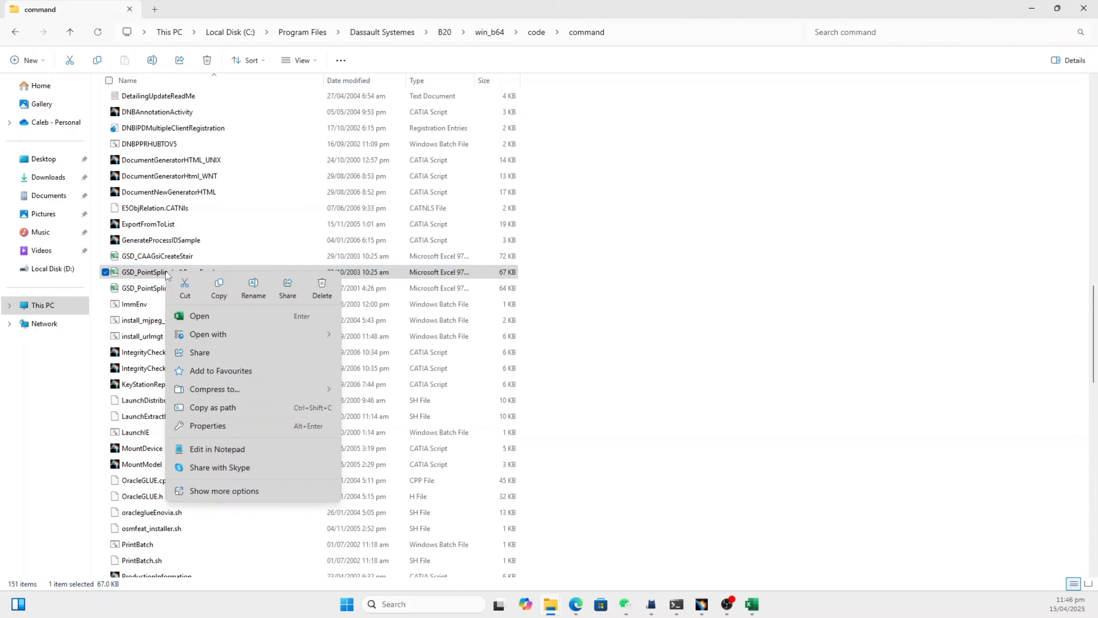
{"action": "left_click", "coordinate": [219, 289]}
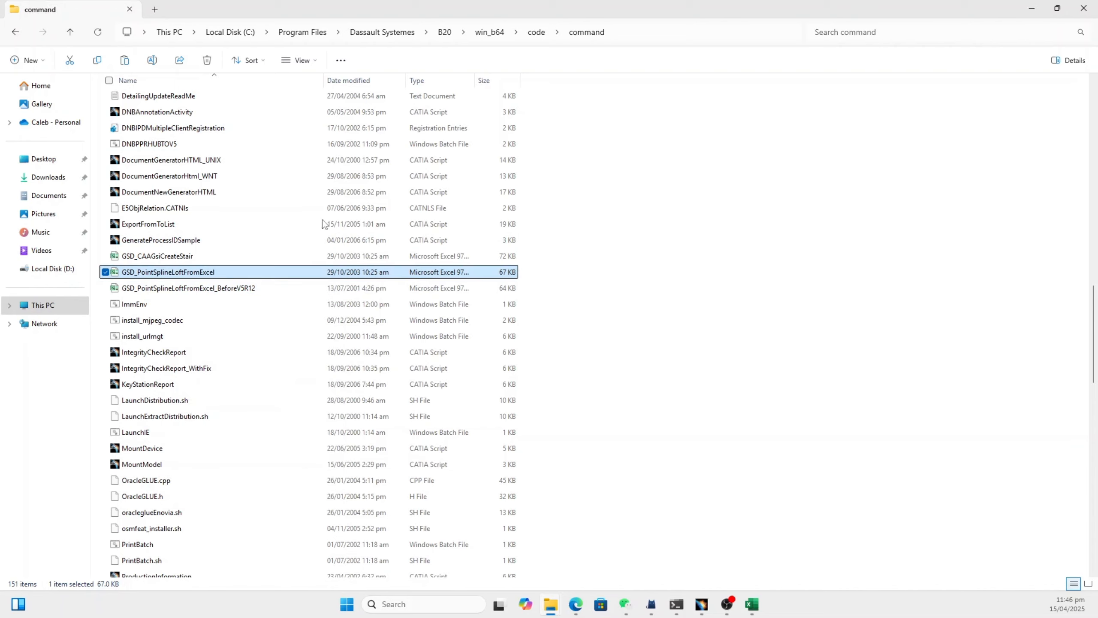
Minimize the folder window and bring up the GSD_PointSplineLoftFromExcel workbook in Excel on sheet Feuil1.
{"action": "left_click", "coordinate": [1031, 9]}
{"action": "left_click", "coordinate": [1037, 8]}
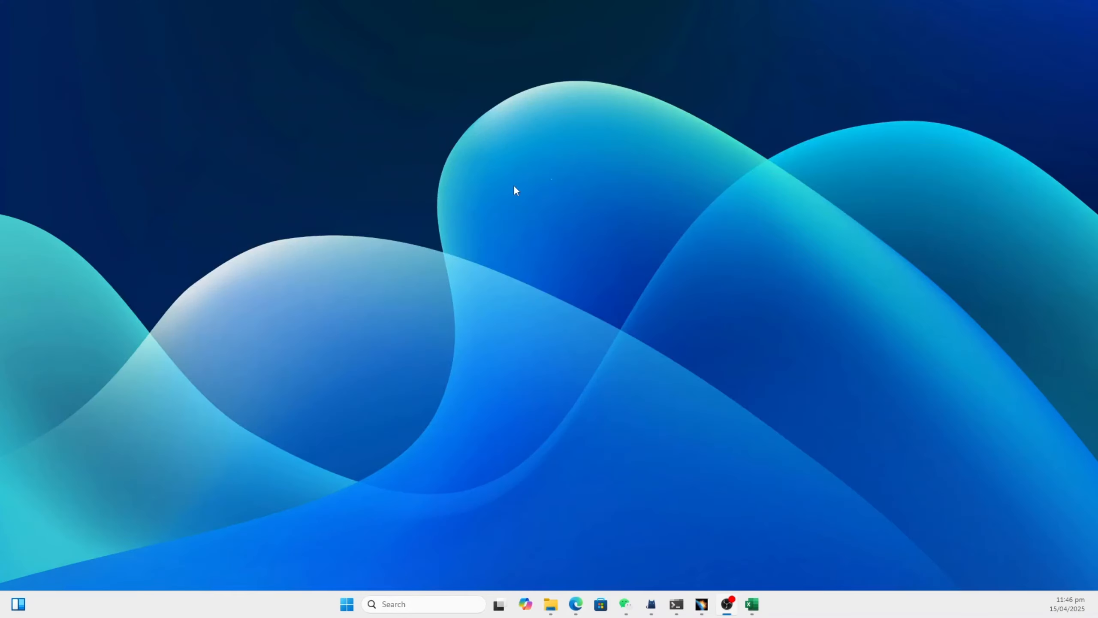
{"action": "right_click", "coordinate": [461, 146]}
{"action": "left_click", "coordinate": [476, 171]}
{"action": "left_click", "coordinate": [751, 605]}
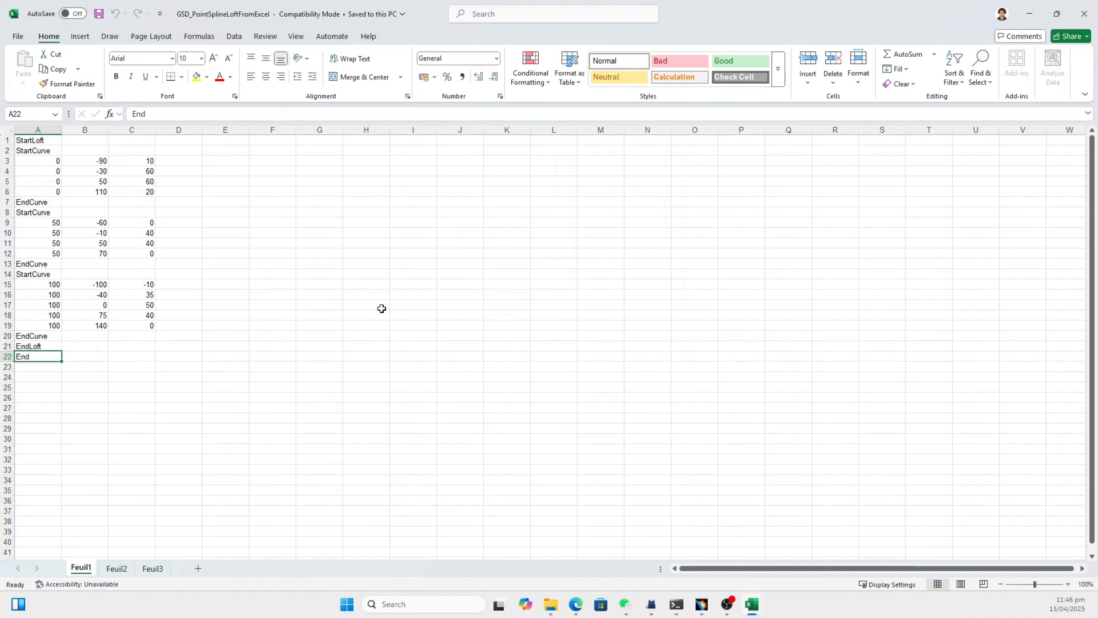
{"action": "left_click", "coordinate": [365, 223]}
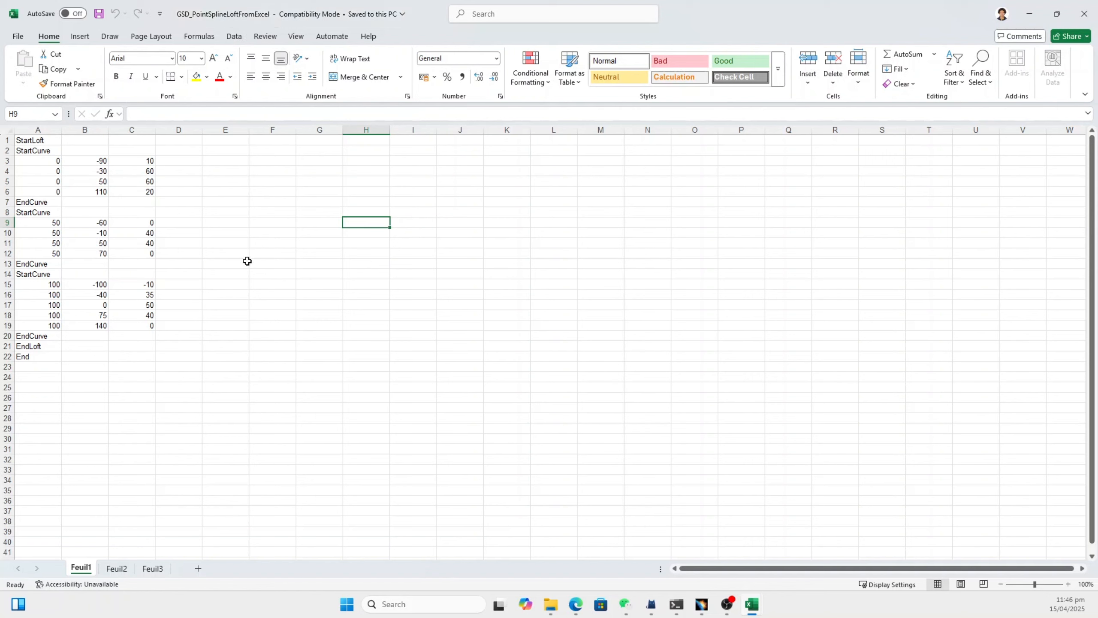
{"action": "left_click", "coordinate": [278, 256]}
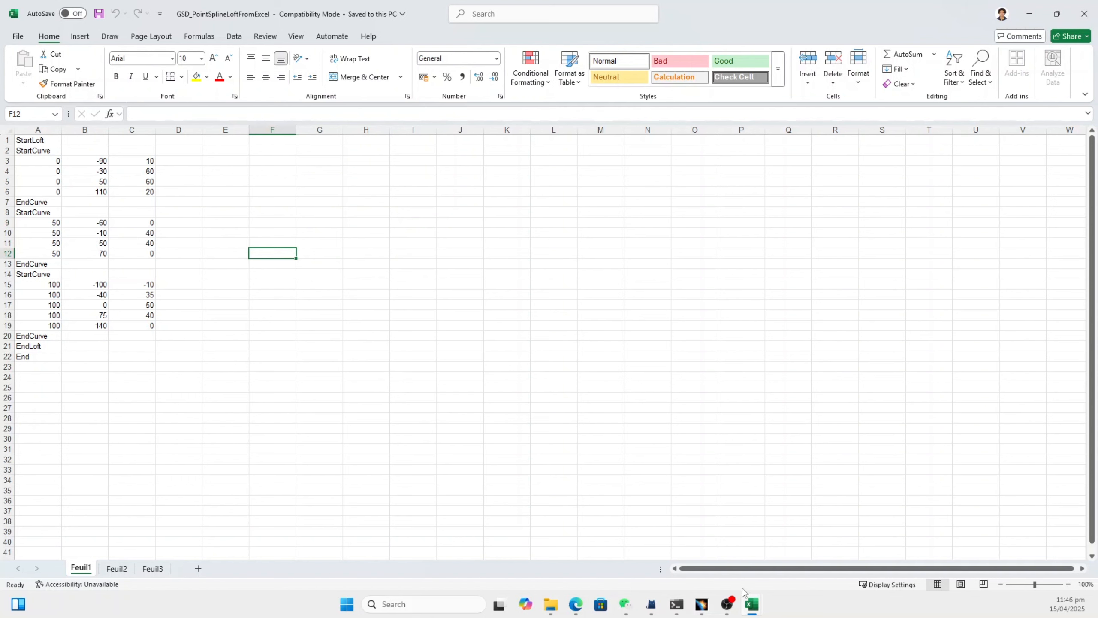
Switch to the user-000 (1) workbook and check its header rows and first airfoil coordinates.
{"action": "mouse_move", "coordinate": [753, 603]}
{"action": "left_click", "coordinate": [687, 551]}
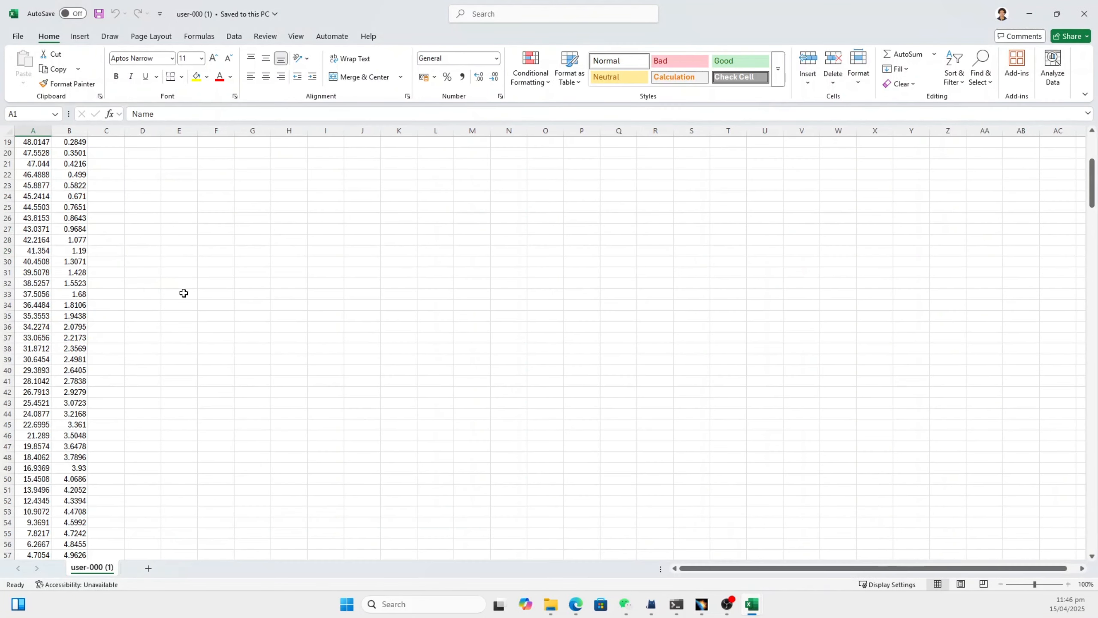
{"action": "left_click", "coordinate": [178, 251]}
{"action": "left_click", "coordinate": [139, 261]}
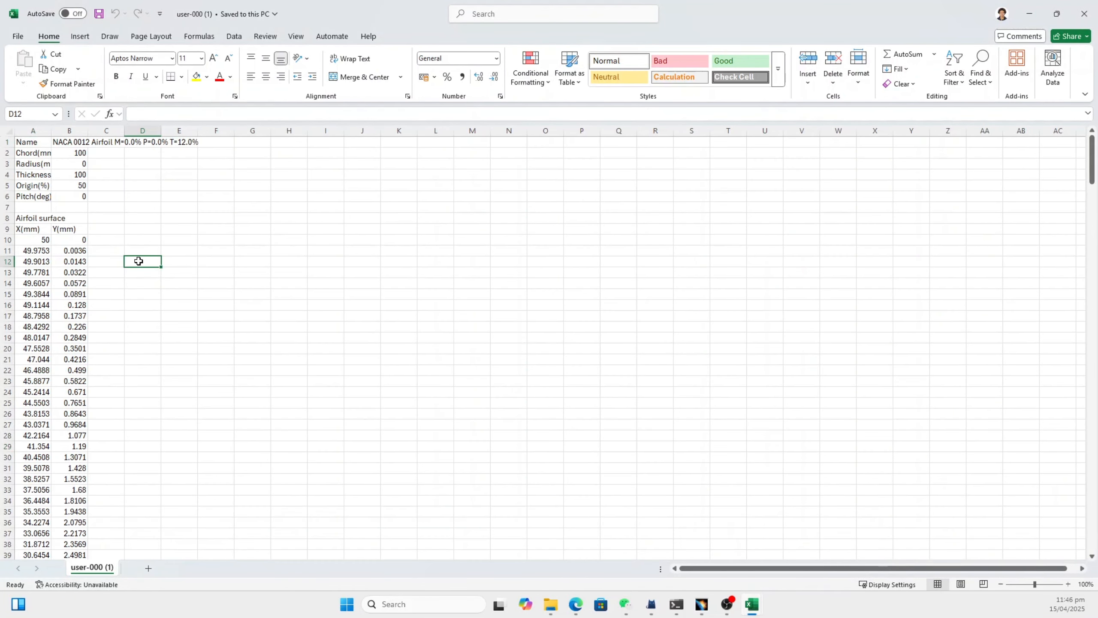
{"action": "left_click", "coordinate": [283, 254]}
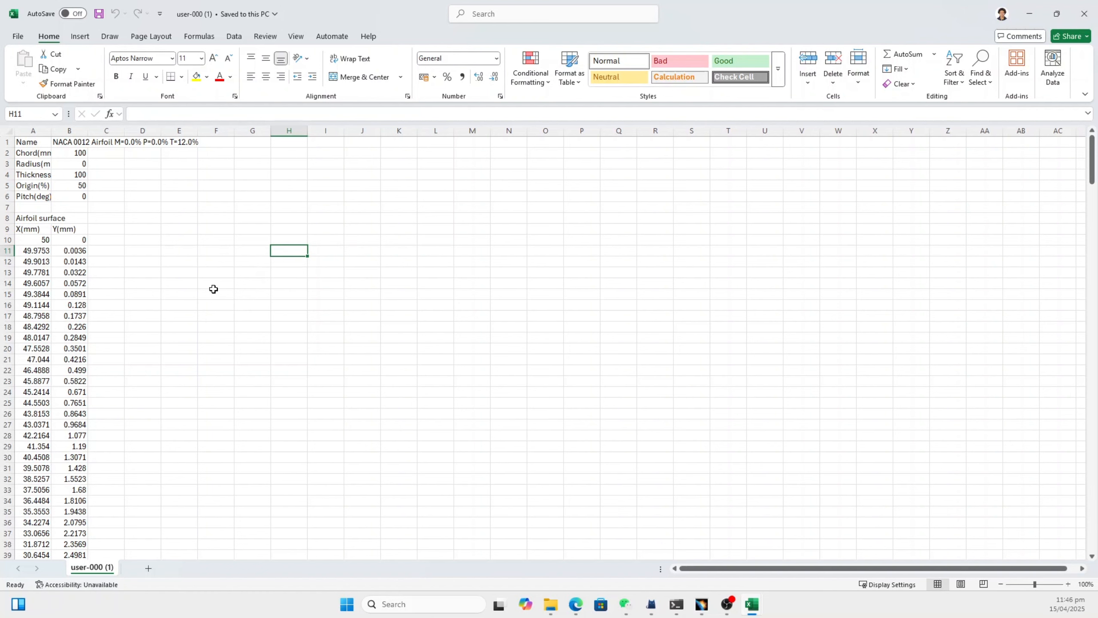
{"action": "scroll", "coordinate": [237, 284], "scroll_direction": "down", "scroll_amount": 4}
{"action": "scroll", "coordinate": [237, 270], "scroll_direction": "up", "scroll_amount": 4}
Return to the GSD_PointSplineLoftFromExcel workbook and clear the sample curve data in A3:C19 on Feuil1.
{"action": "key", "text": "ctrl+Tab"}
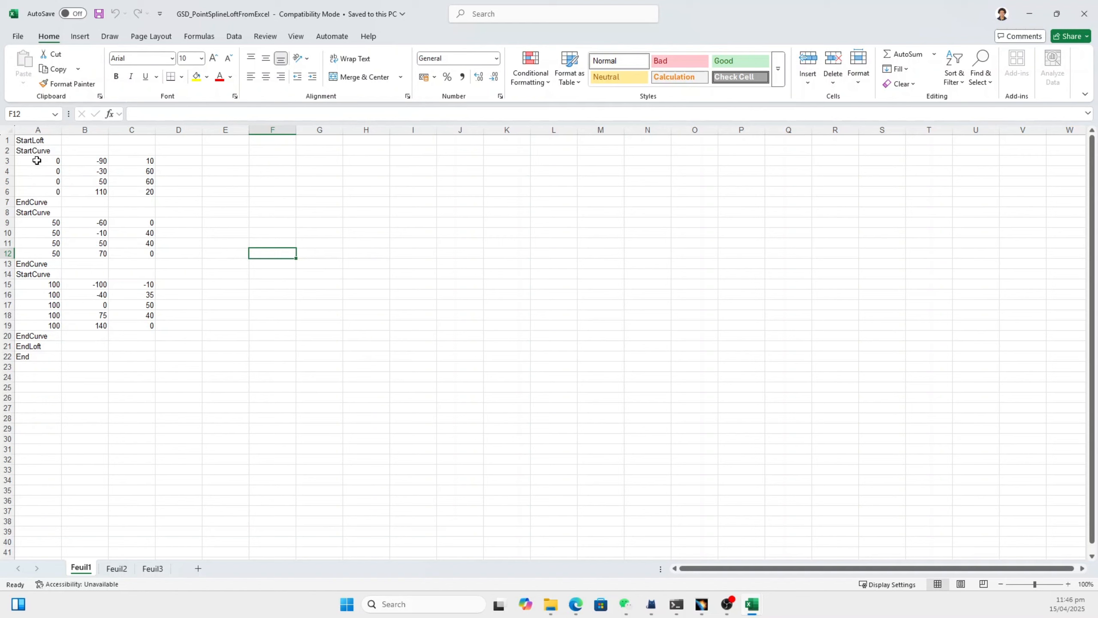
{"action": "left_click", "coordinate": [593, 318]}
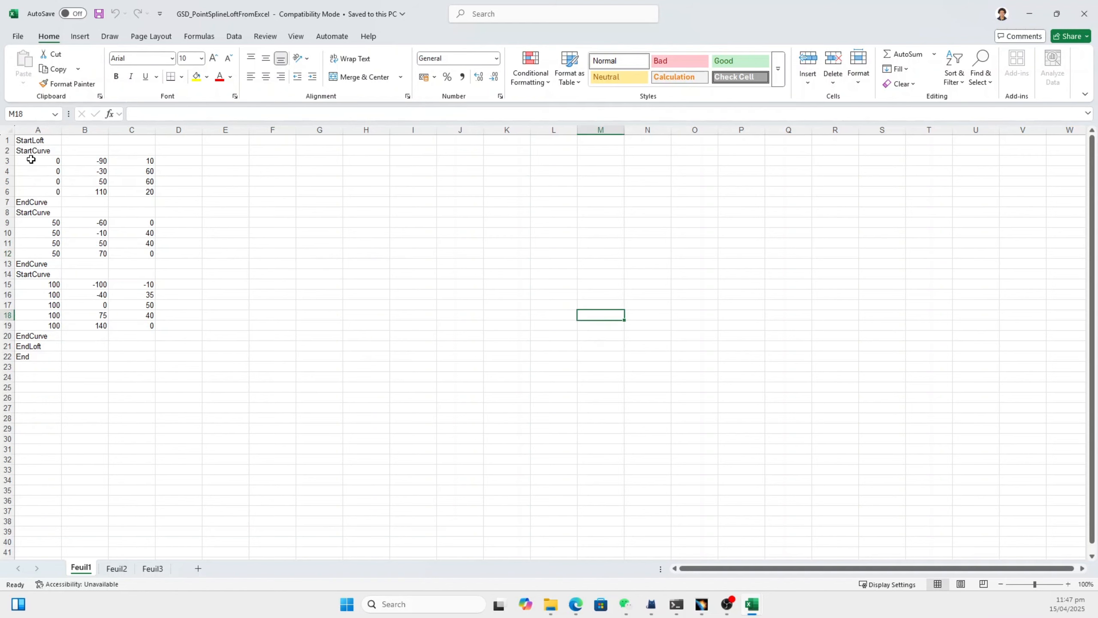
{"action": "left_click_drag", "start_coordinate": [31, 160], "coordinate": [156, 326]}
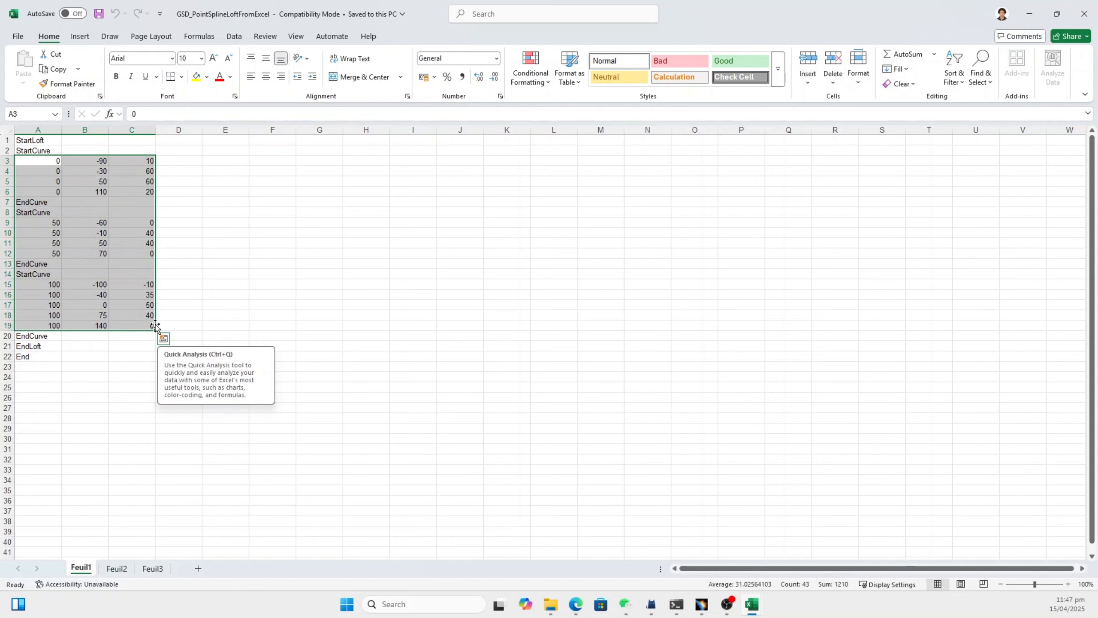
{"action": "key", "text": "Delete"}
{"action": "left_click_drag", "start_coordinate": [294, 315], "coordinate": [299, 313]}
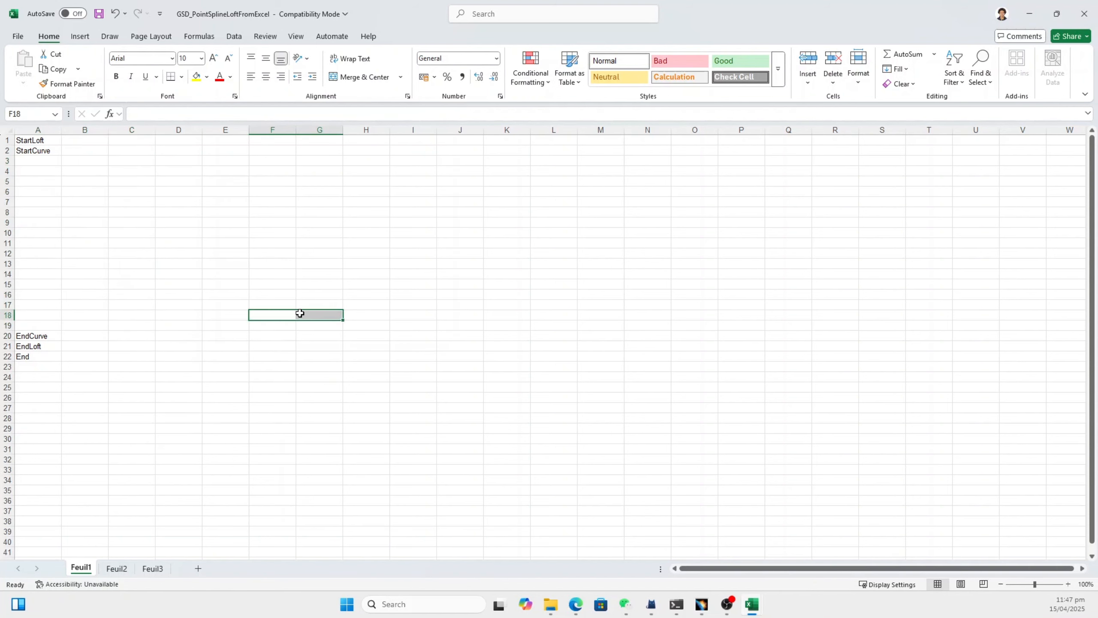
{"action": "left_click_drag", "start_coordinate": [75, 161], "coordinate": [86, 176]}
{"action": "left_click", "coordinate": [77, 166]}
{"action": "left_click", "coordinate": [129, 163]}
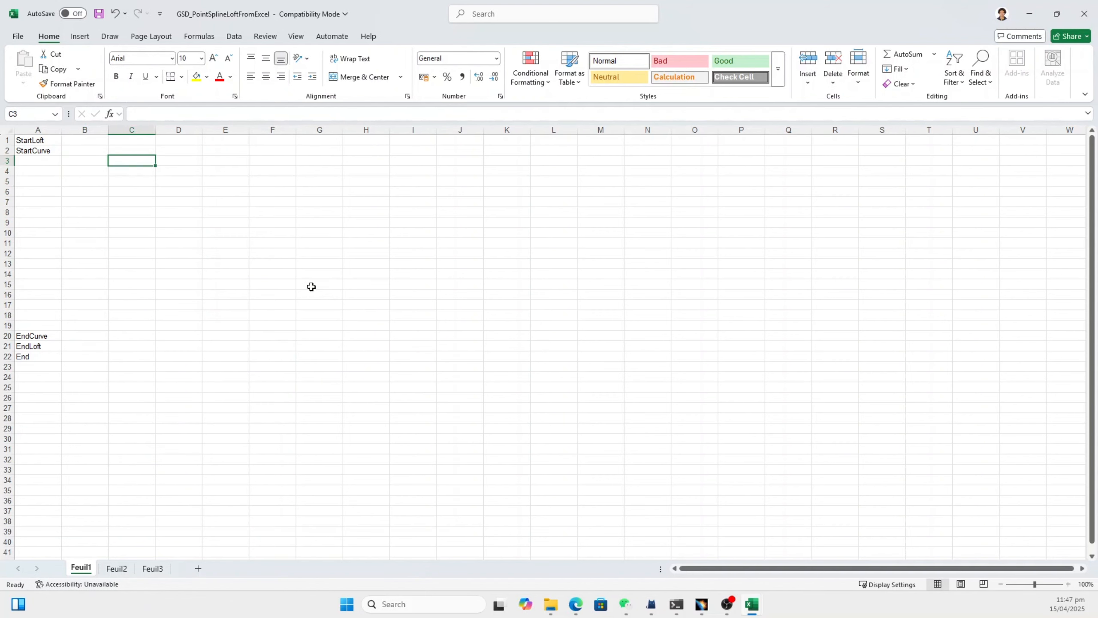
{"action": "key", "text": "alt+Tab"}
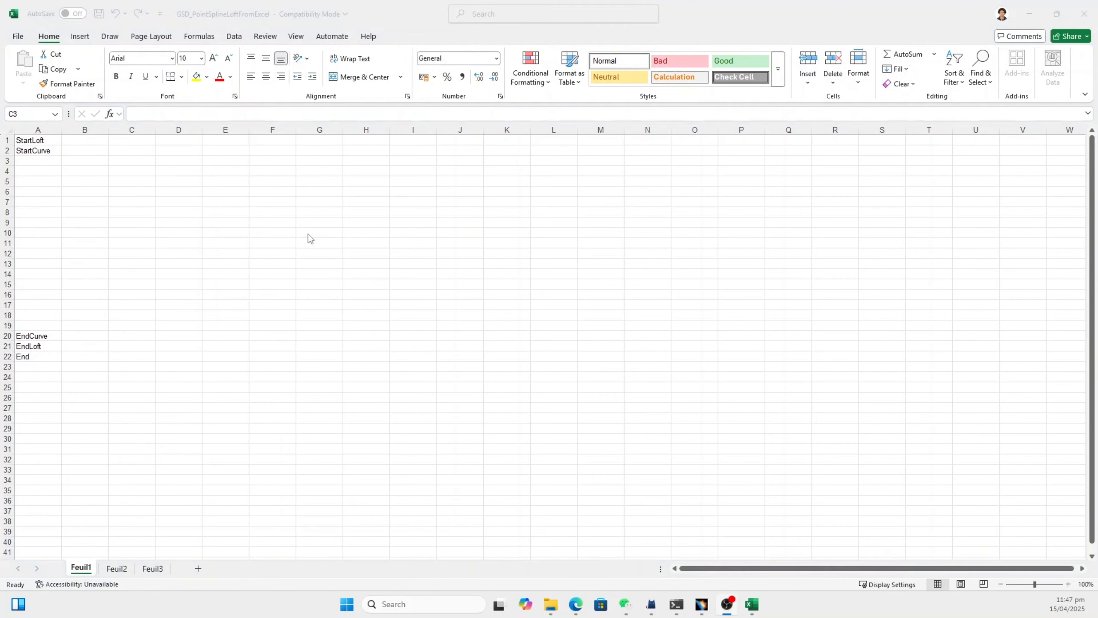
{"action": "key", "text": "alt+Tab"}
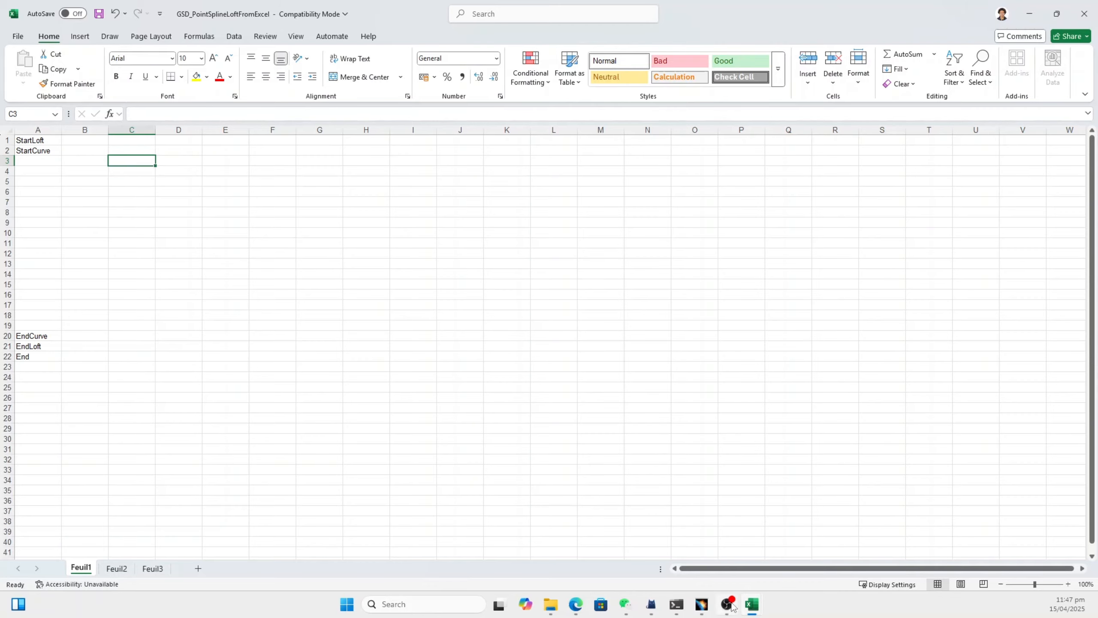
Switch to the user-000 (1) workbook and copy the airfoil surface X and Y coordinates in A10:B210.
{"action": "left_click", "coordinate": [752, 605]}
{"action": "left_click", "coordinate": [730, 554]}
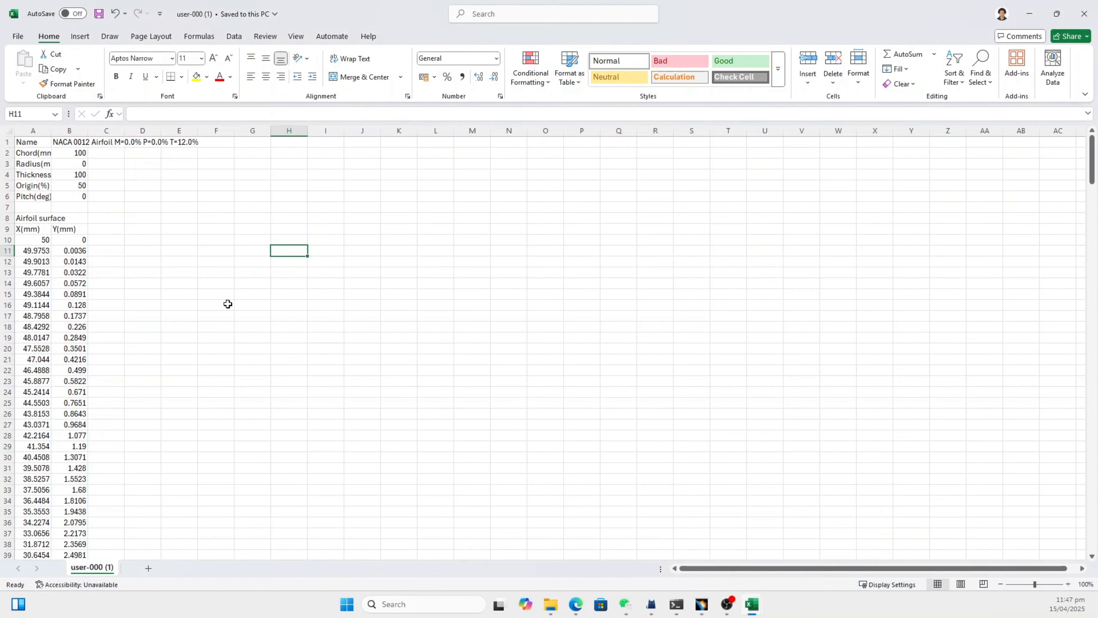
{"action": "left_click_drag", "start_coordinate": [39, 240], "coordinate": [71, 531]}
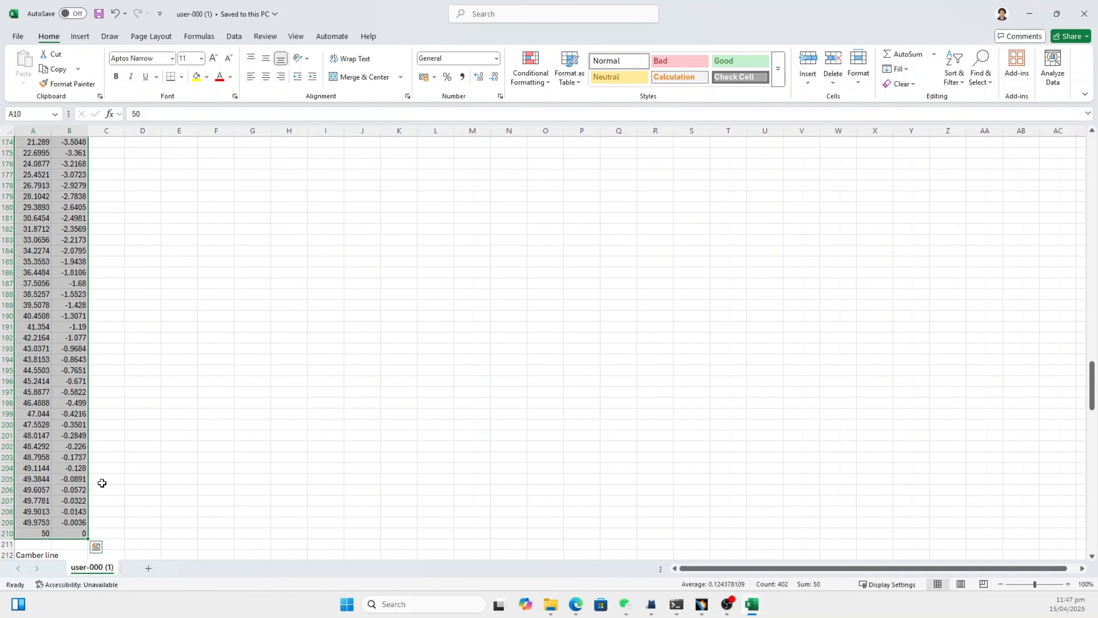
{"action": "scroll", "coordinate": [78, 511], "scroll_direction": "down", "scroll_amount": 3}
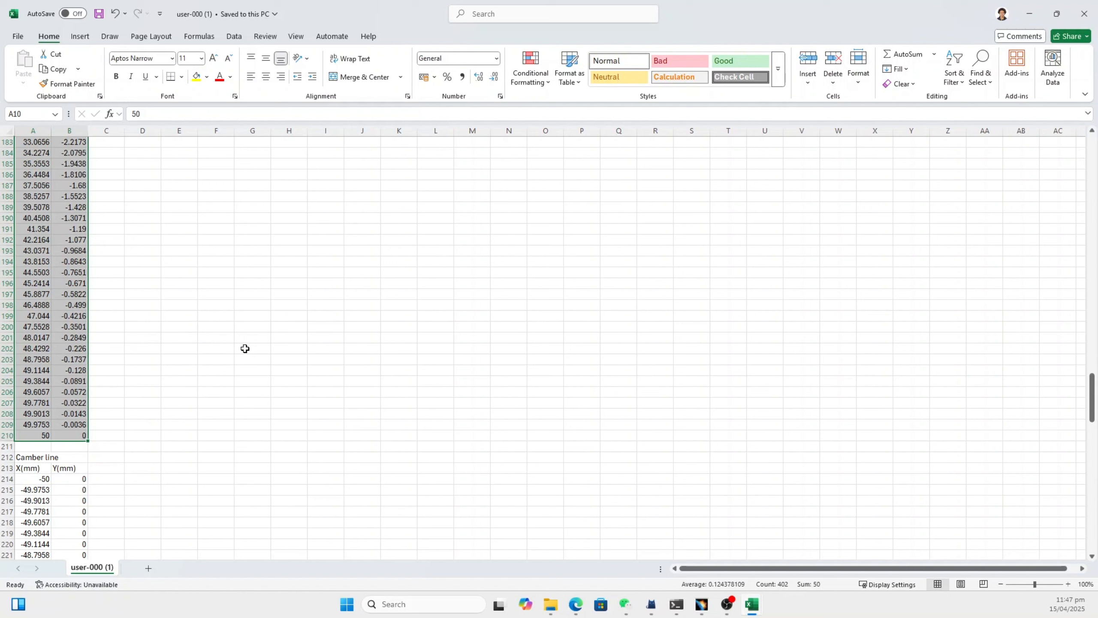
{"action": "key", "text": "ctrl+c"}
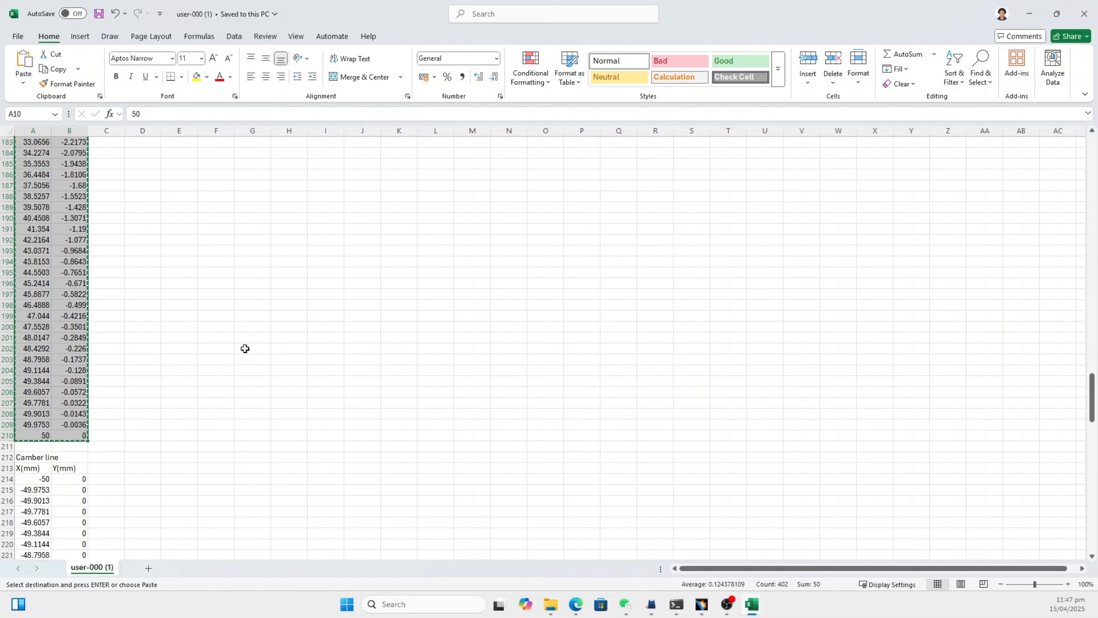
Return to the GSD_PointSplineLoftFromExcel workbook and paste the copied coordinates on Feuil1 starting at cell E3.
{"action": "key", "text": "alt+Tab"}
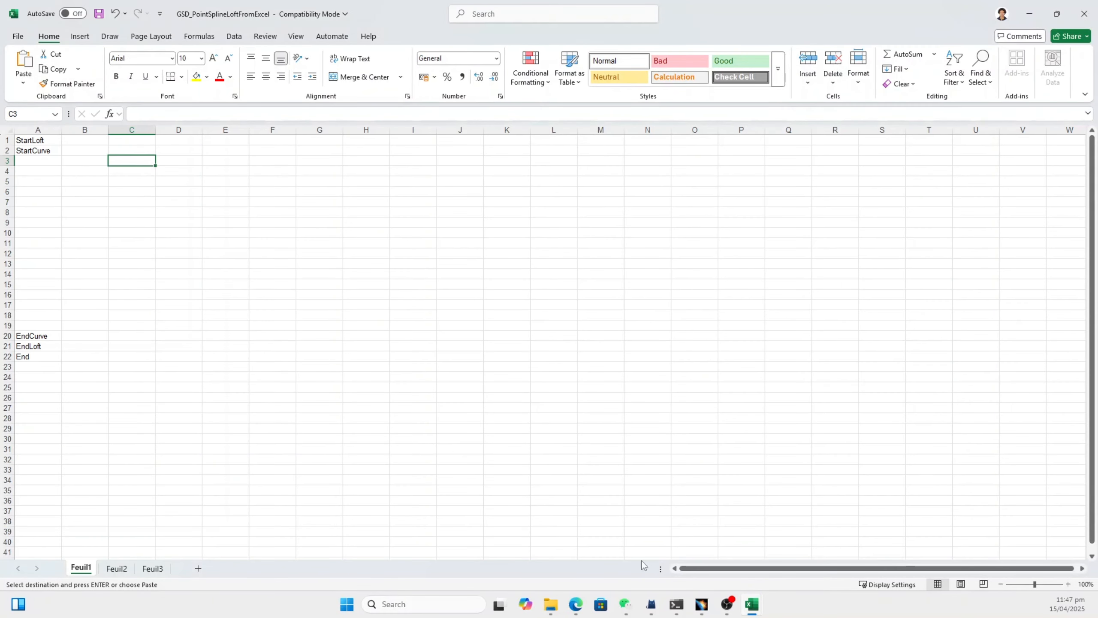
{"action": "left_click", "coordinate": [222, 161]}
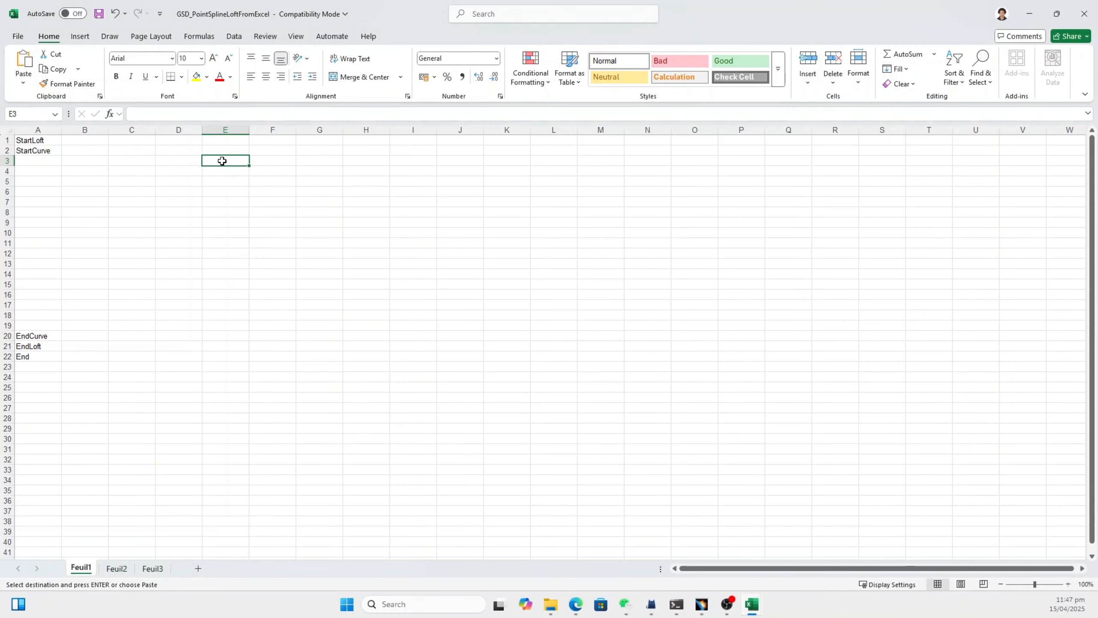
{"action": "right_click", "coordinate": [222, 161]}
{"action": "left_click", "coordinate": [268, 235]}
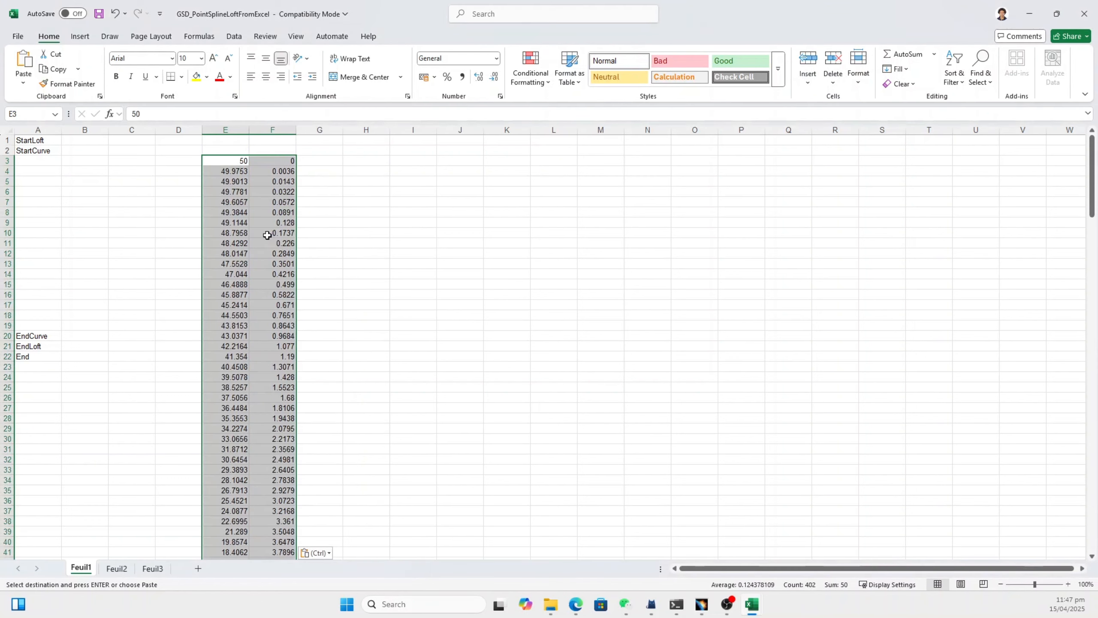
{"action": "left_click", "coordinate": [459, 233]}
{"action": "left_click", "coordinate": [517, 314]}
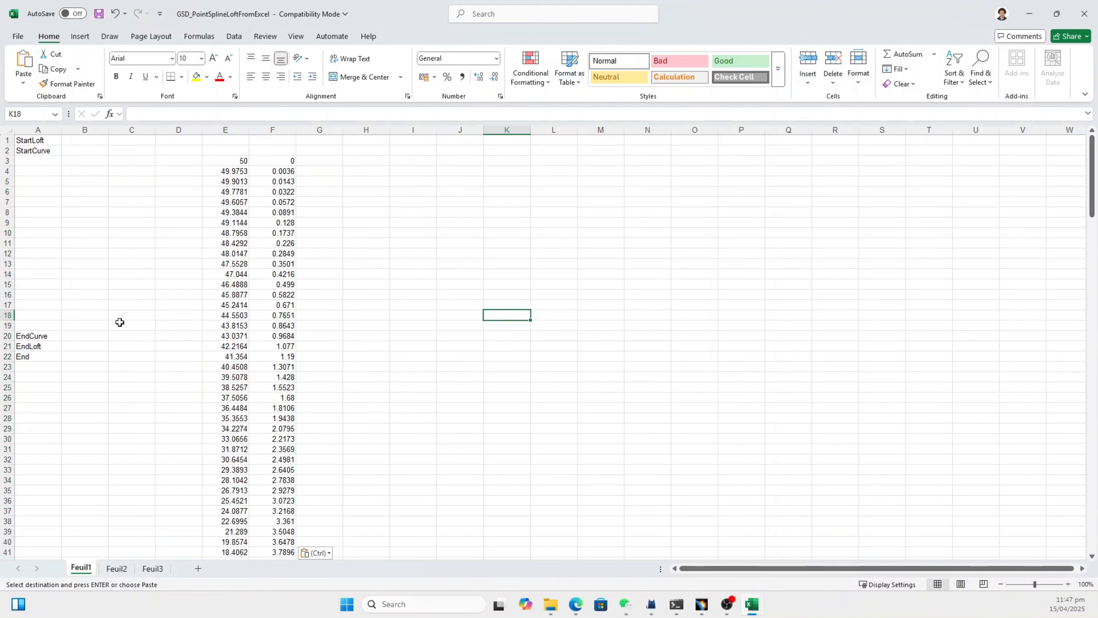
Move the EndCurve, EndLoft and End markers from A20:A22 out of the way to J12:J14.
{"action": "left_click_drag", "start_coordinate": [45, 336], "coordinate": [49, 355]}
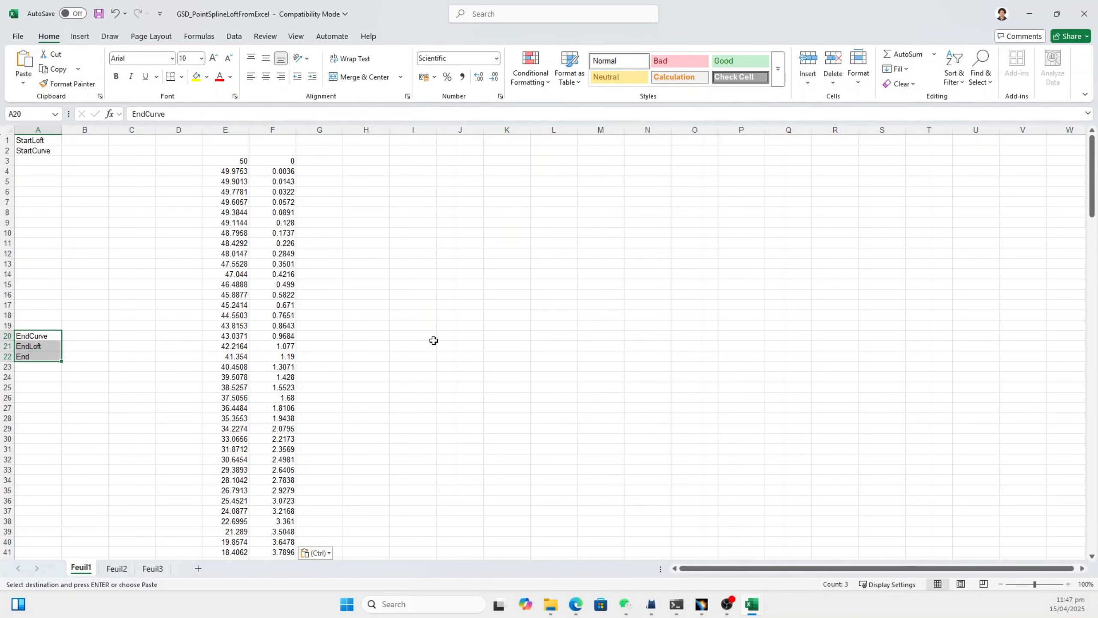
{"action": "key", "text": "ctrl+c"}
{"action": "left_click", "coordinate": [458, 255]}
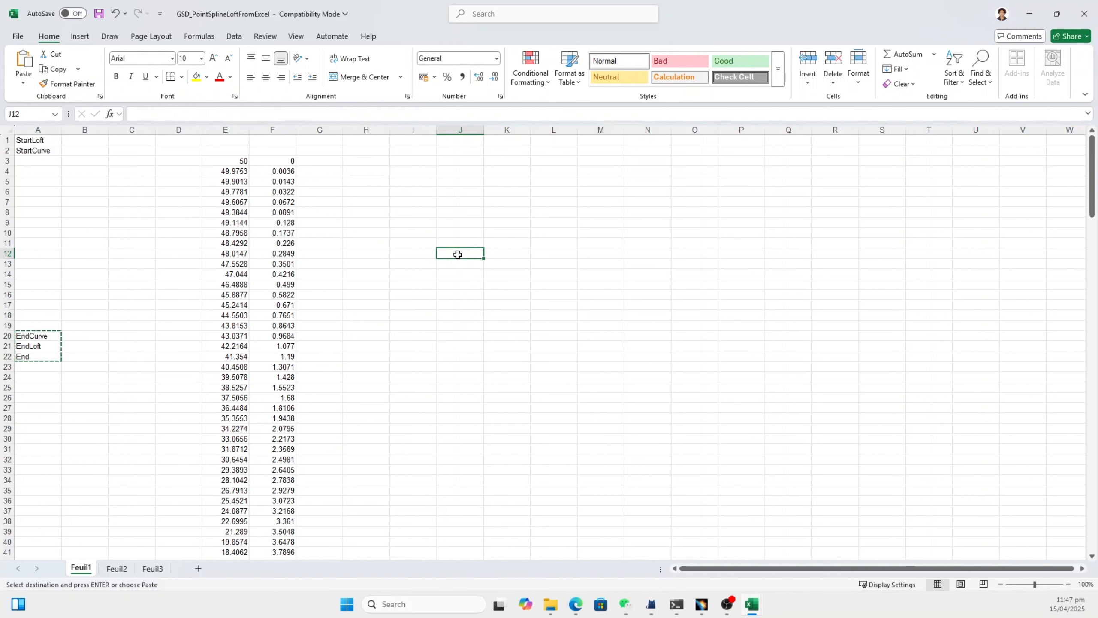
{"action": "key", "text": "ctrl+v"}
{"action": "left_click", "coordinate": [647, 191]}
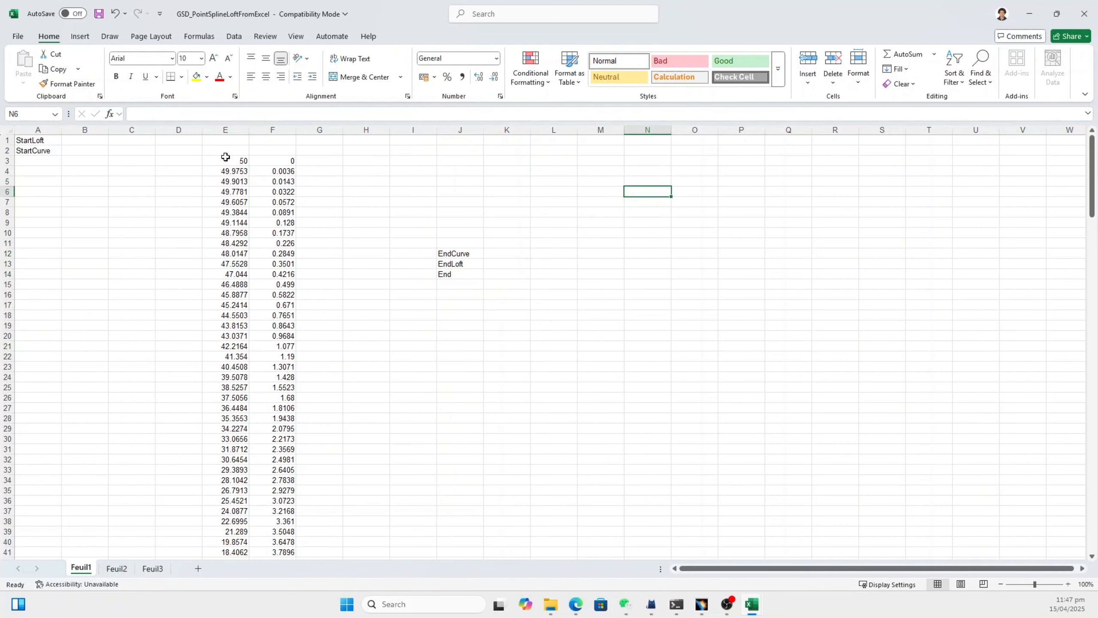
Move the pasted airfoil coordinates from columns E and F to columns B and C, starting at B3.
{"action": "left_click_drag", "start_coordinate": [225, 157], "coordinate": [294, 476]}
{"action": "key", "text": "ctrl+c"}
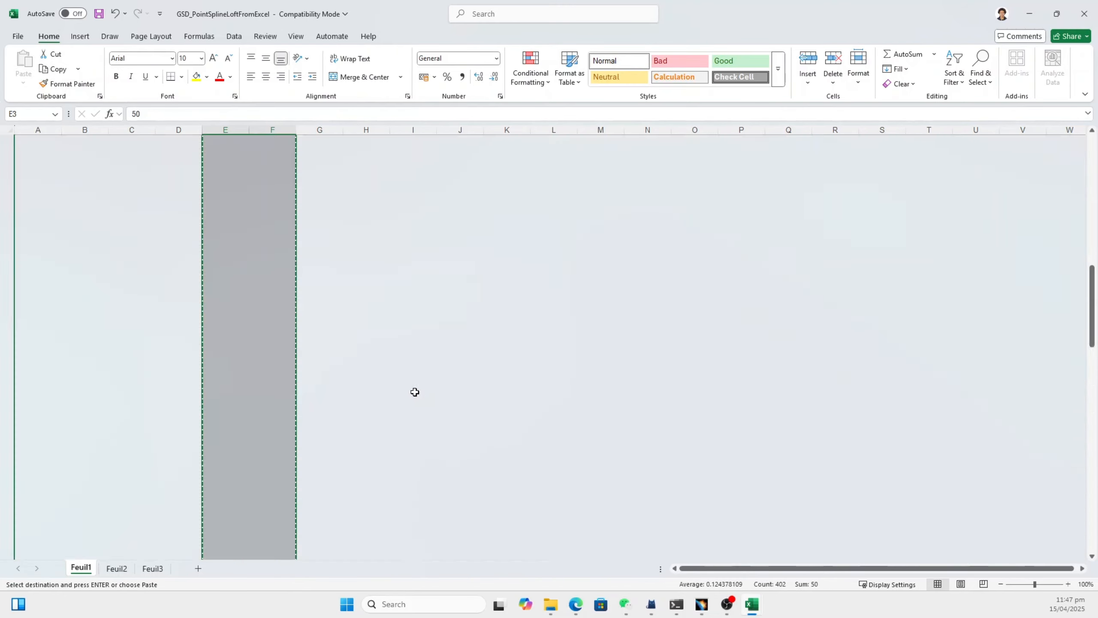
{"action": "left_click", "coordinate": [80, 160]}
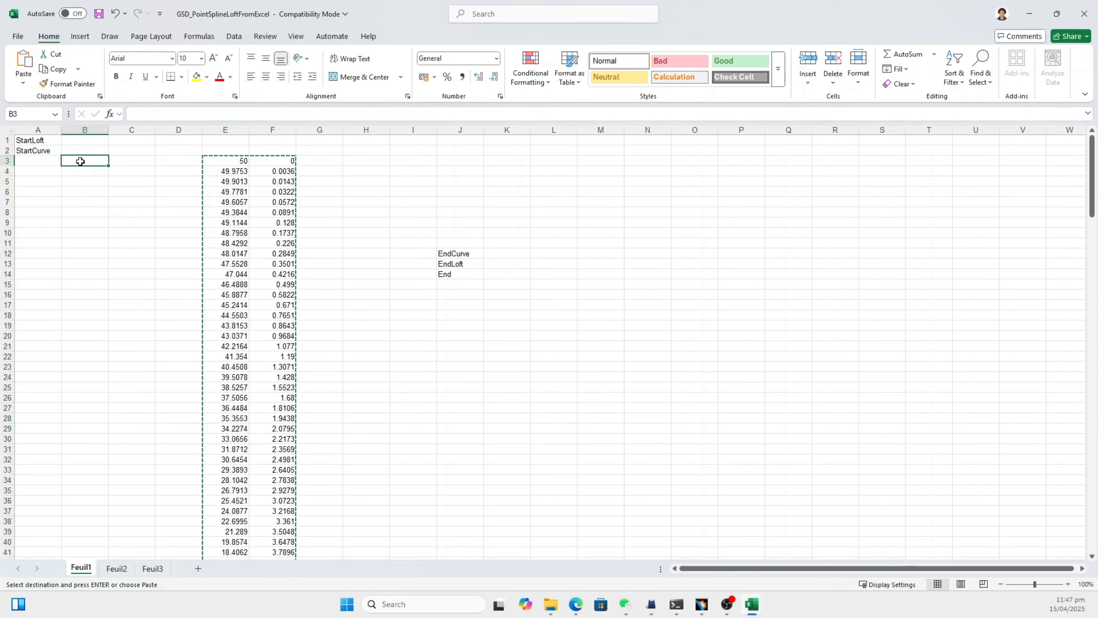
{"action": "key", "text": "ctrl+v"}
{"action": "left_click", "coordinate": [267, 171]}
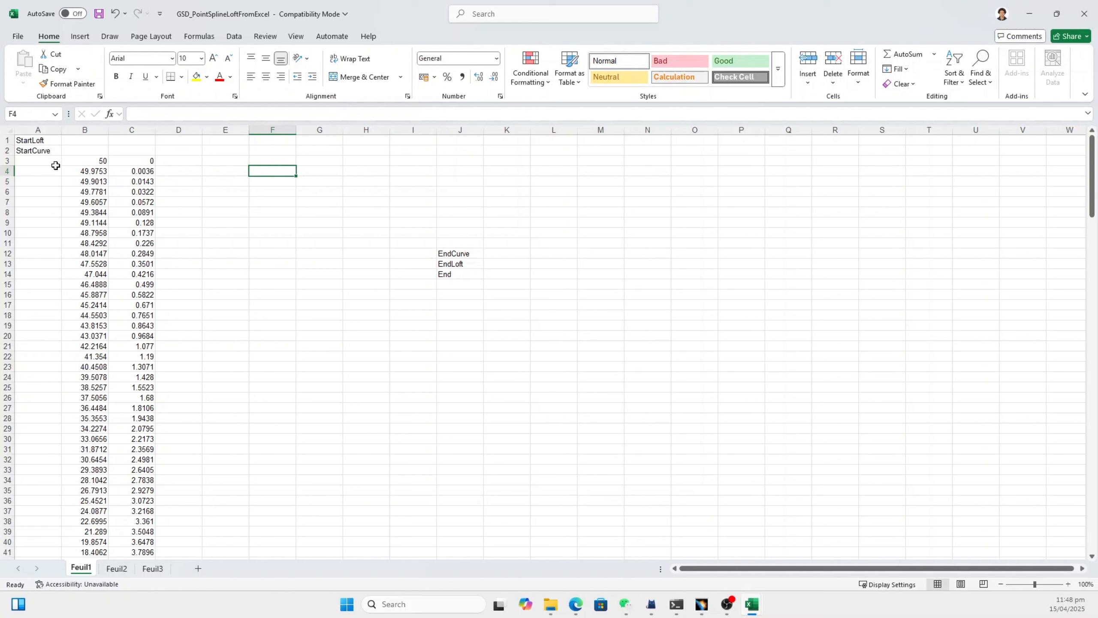
{"action": "left_click", "coordinate": [47, 157]}
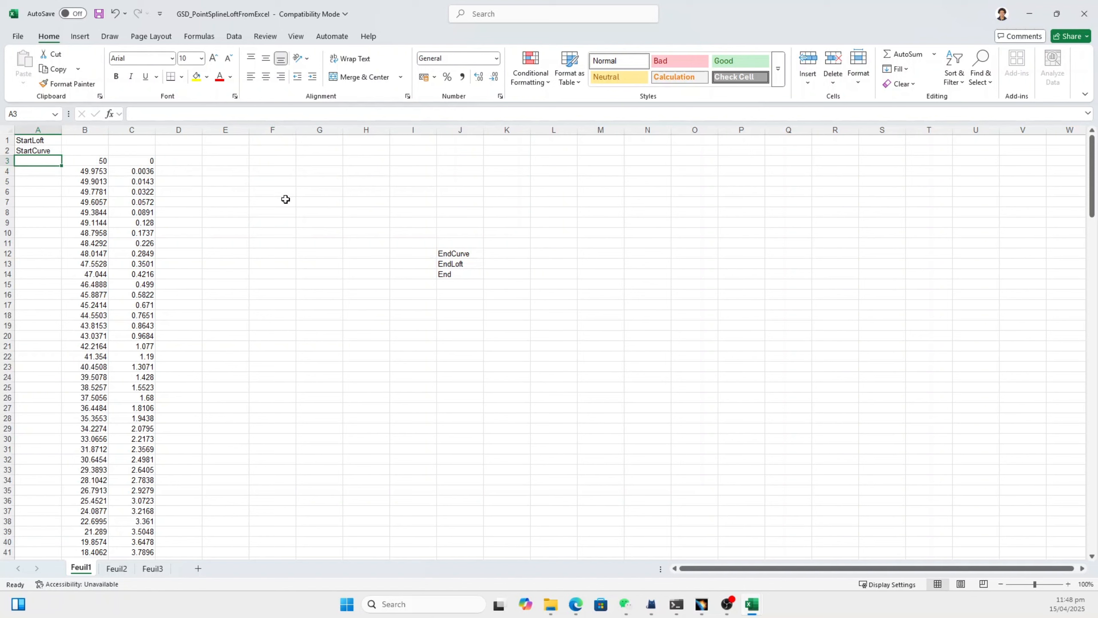
{"action": "left_click", "coordinate": [42, 174]}
{"action": "left_click", "coordinate": [42, 192]}
{"action": "left_click", "coordinate": [47, 221]}
{"action": "left_click", "coordinate": [47, 250]}
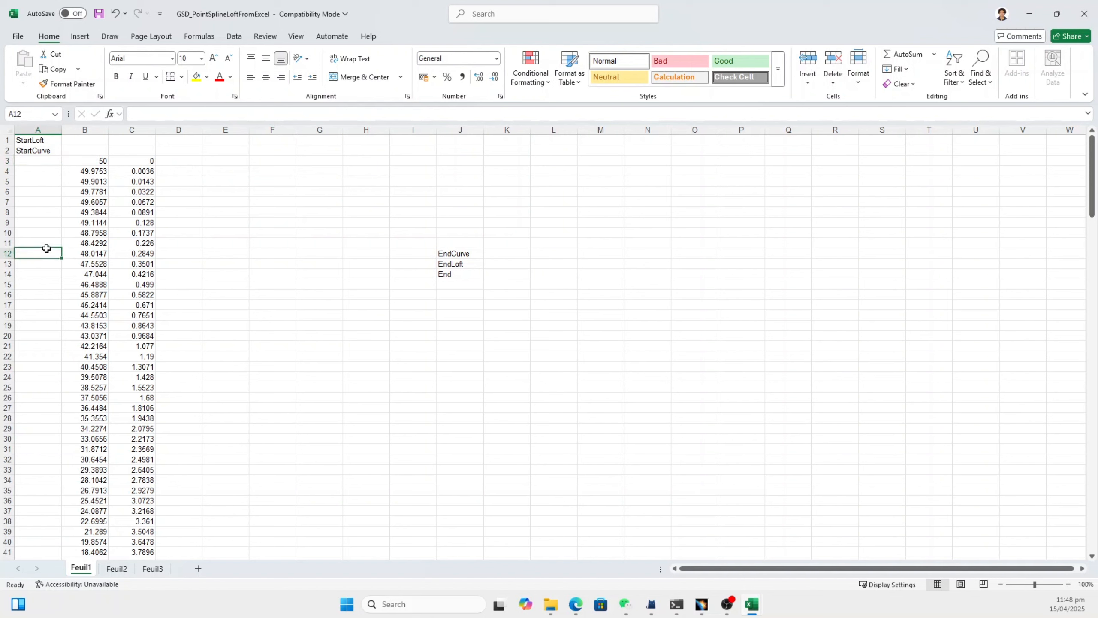
{"action": "left_click", "coordinate": [50, 160]}
{"action": "left_click", "coordinate": [48, 180]}
Enter 0 in A3 and fill it down column A to row 203, alongside every coordinate pair.
{"action": "left_click", "coordinate": [47, 162]}
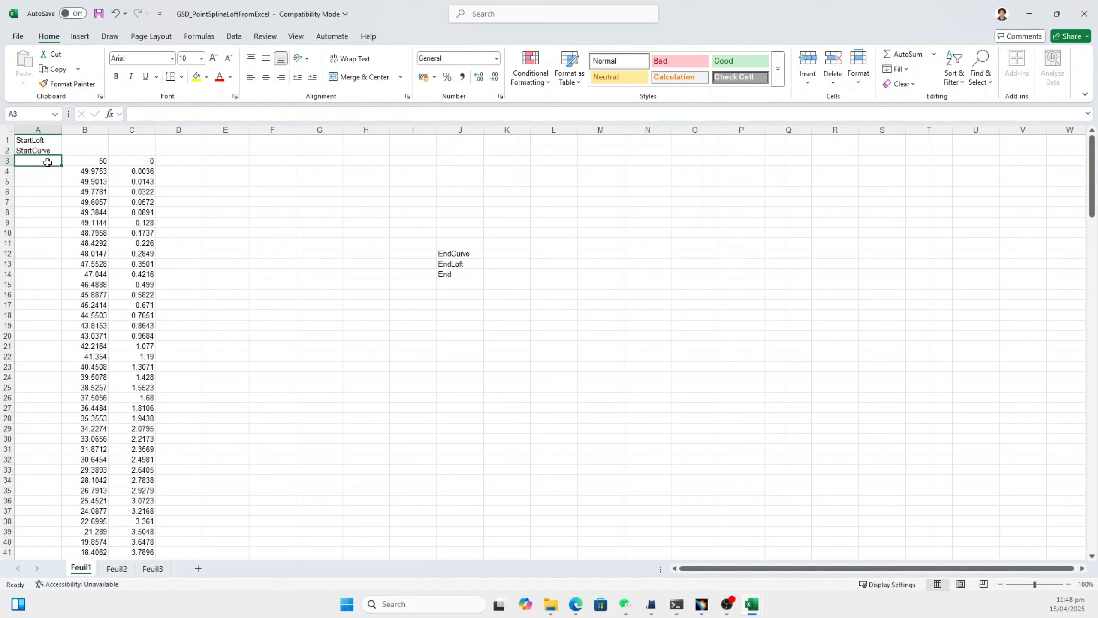
{"action": "type", "text": "0"}
{"action": "key", "text": "Return"}
{"action": "left_click", "coordinate": [45, 162]}
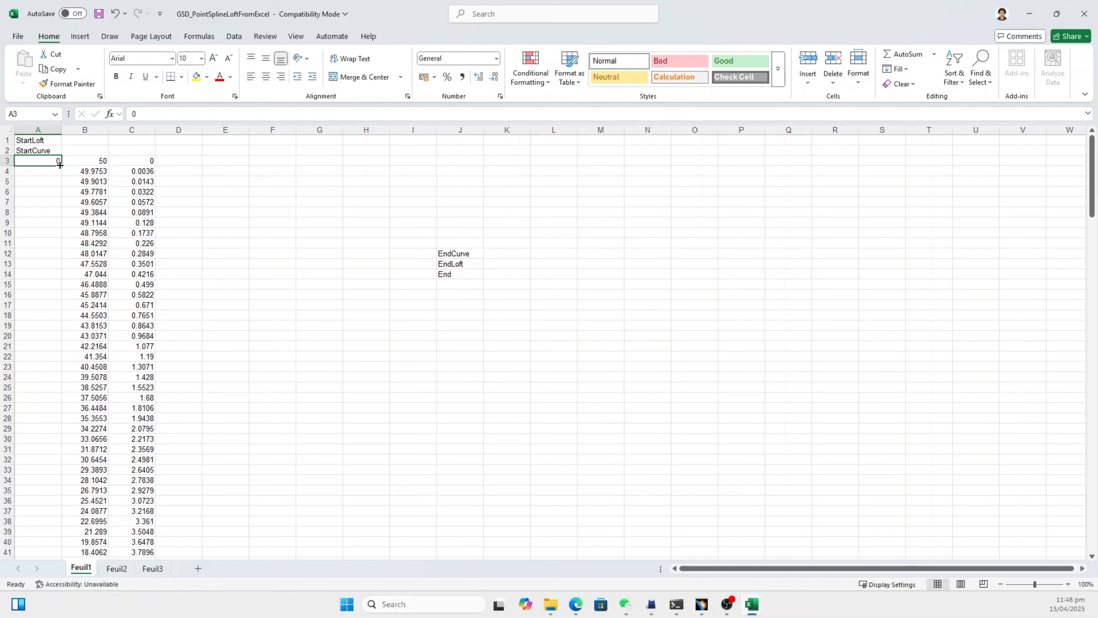
{"action": "double_click", "coordinate": [59, 165]}
{"action": "scroll", "coordinate": [135, 290], "scroll_direction": "down", "scroll_amount": 20}
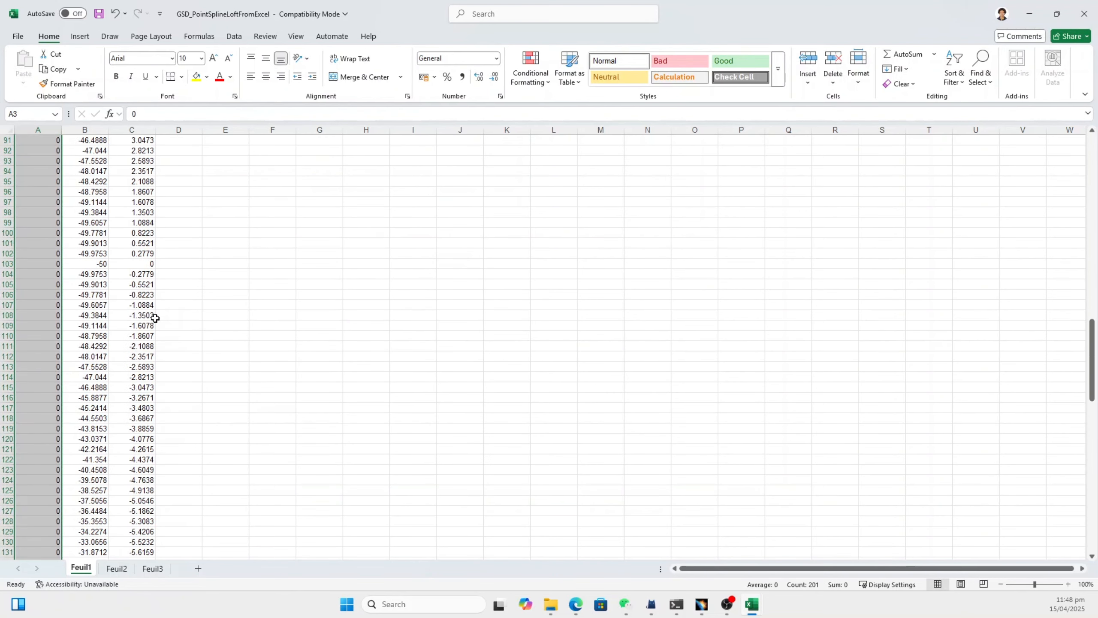
{"action": "scroll", "coordinate": [155, 316], "scroll_direction": "down", "scroll_amount": 20}
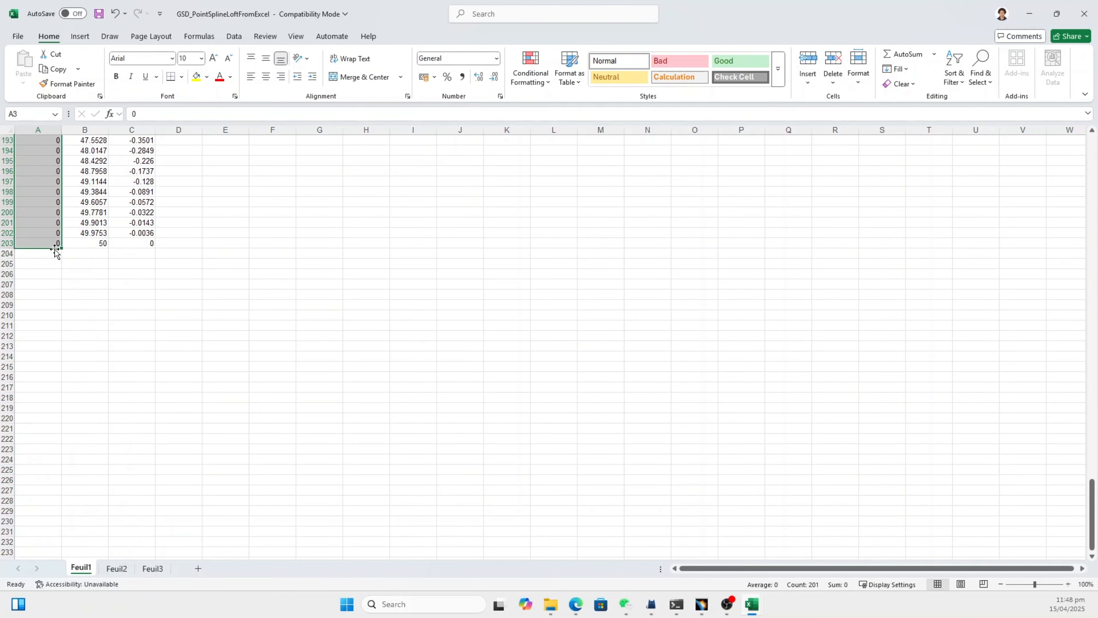
Move the EndCurve, EndLoft and End markers from J12:J14 to A204:A206, directly below the last coordinate row.
{"action": "left_click", "coordinate": [54, 255]}
{"action": "scroll", "coordinate": [284, 245], "scroll_direction": "up", "scroll_amount": 1}
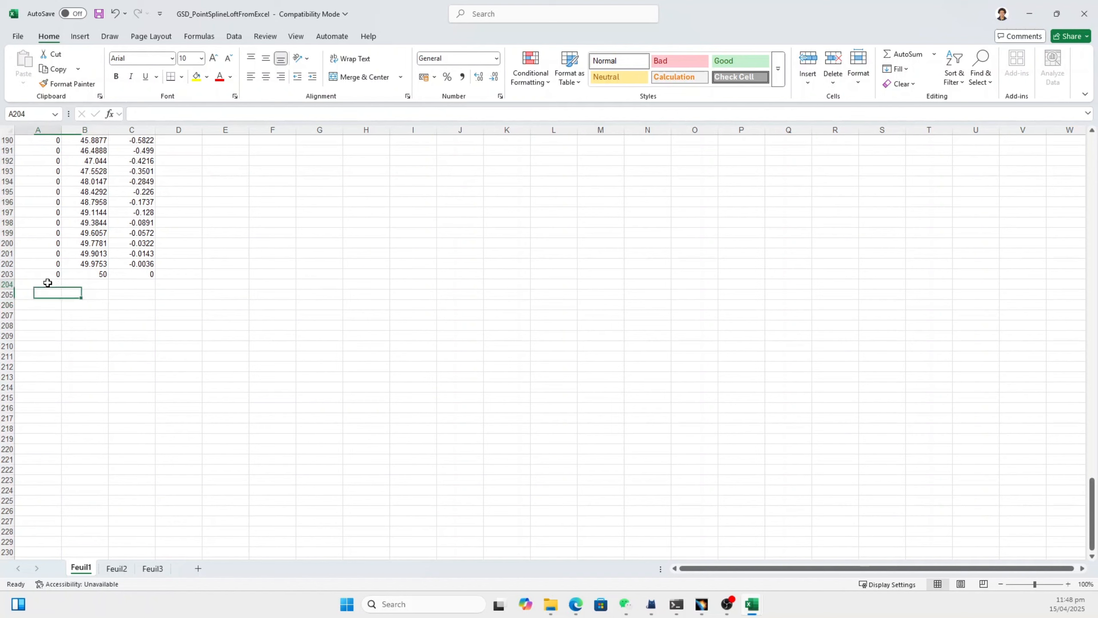
{"action": "scroll", "coordinate": [336, 257], "scroll_direction": "up", "scroll_amount": 20}
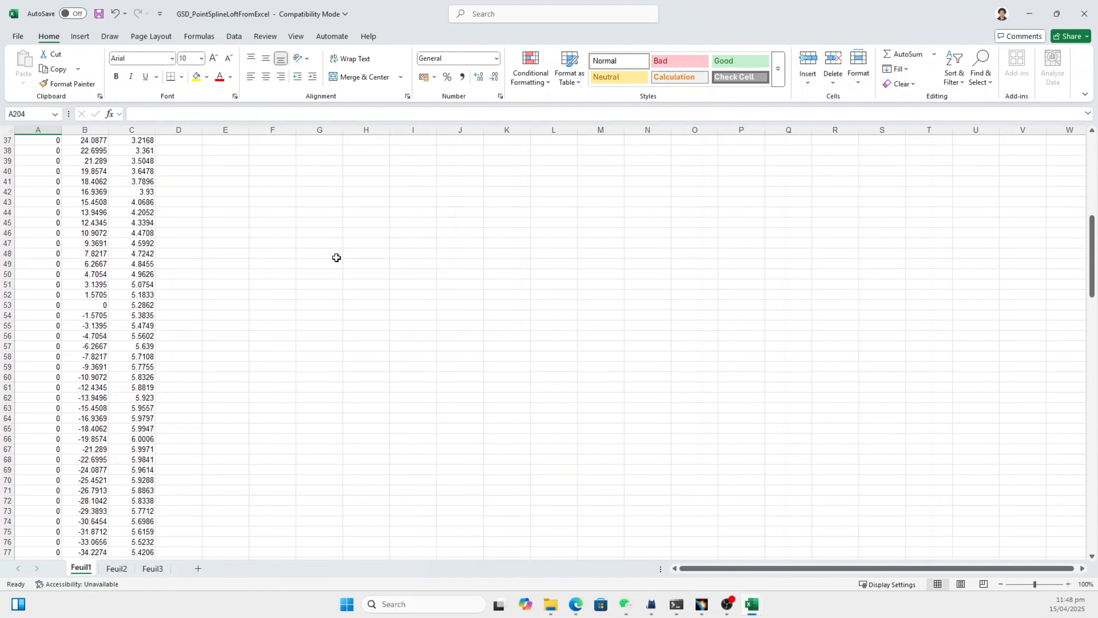
{"action": "scroll", "coordinate": [336, 258], "scroll_direction": "up", "scroll_amount": 12}
{"action": "left_click_drag", "start_coordinate": [456, 249], "coordinate": [466, 273]}
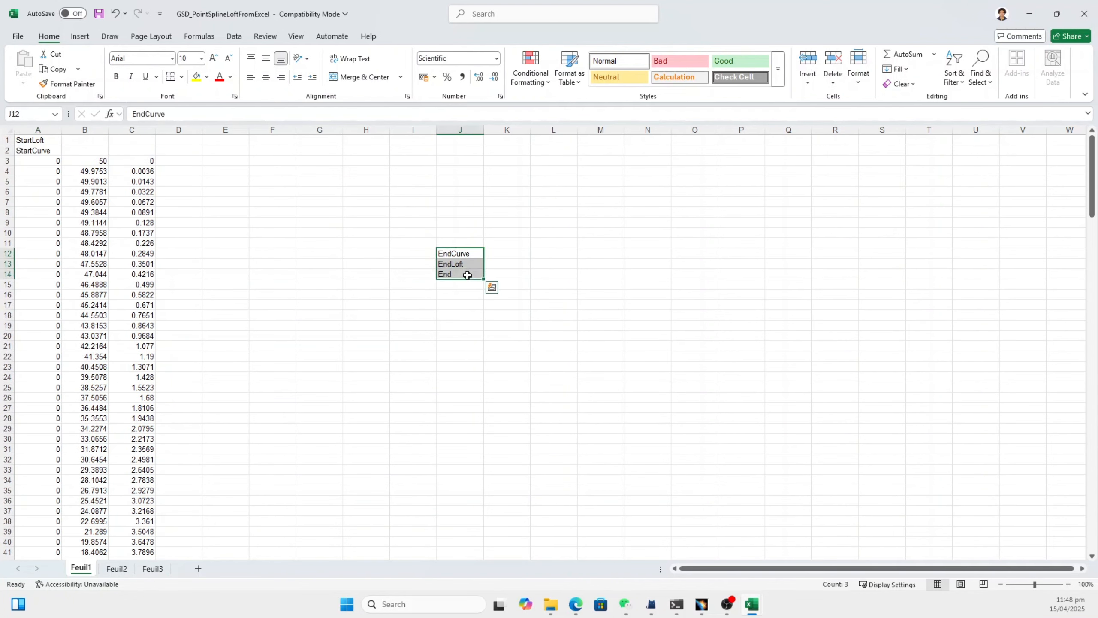
{"action": "key", "text": "ctrl+c"}
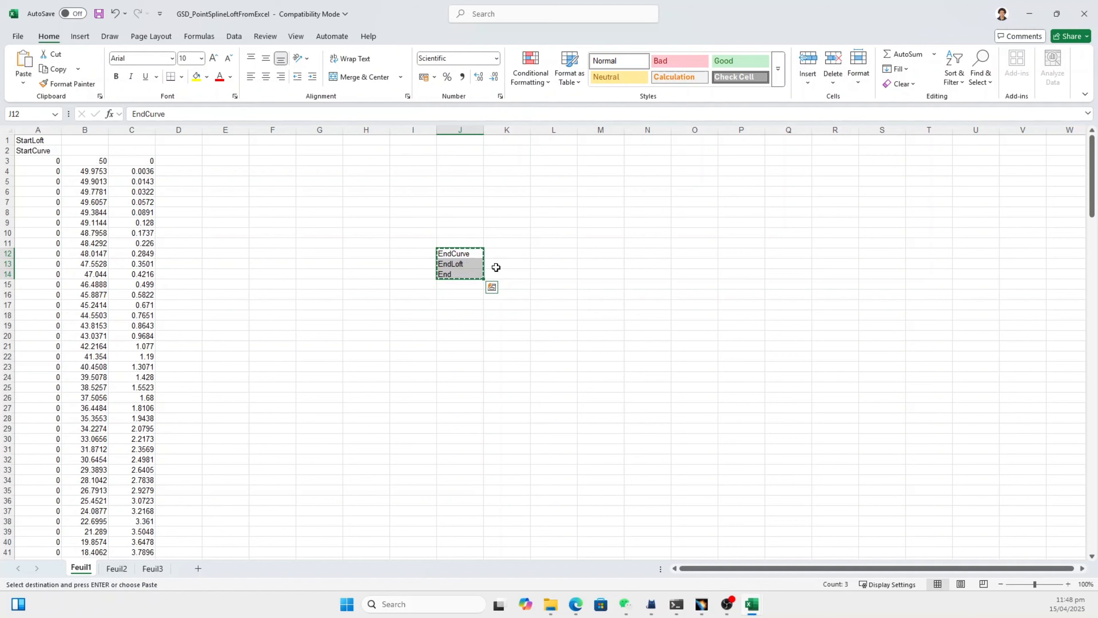
{"action": "scroll", "coordinate": [497, 294], "scroll_direction": "down", "scroll_amount": 20}
{"action": "scroll", "coordinate": [498, 303], "scroll_direction": "down", "scroll_amount": 20}
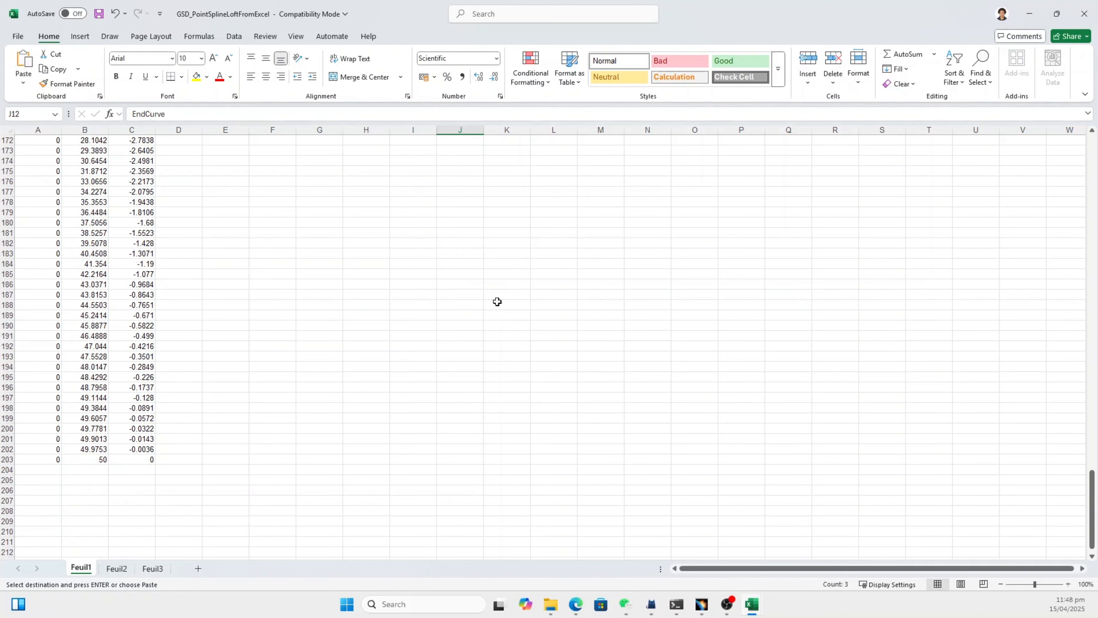
{"action": "left_click", "coordinate": [36, 223]}
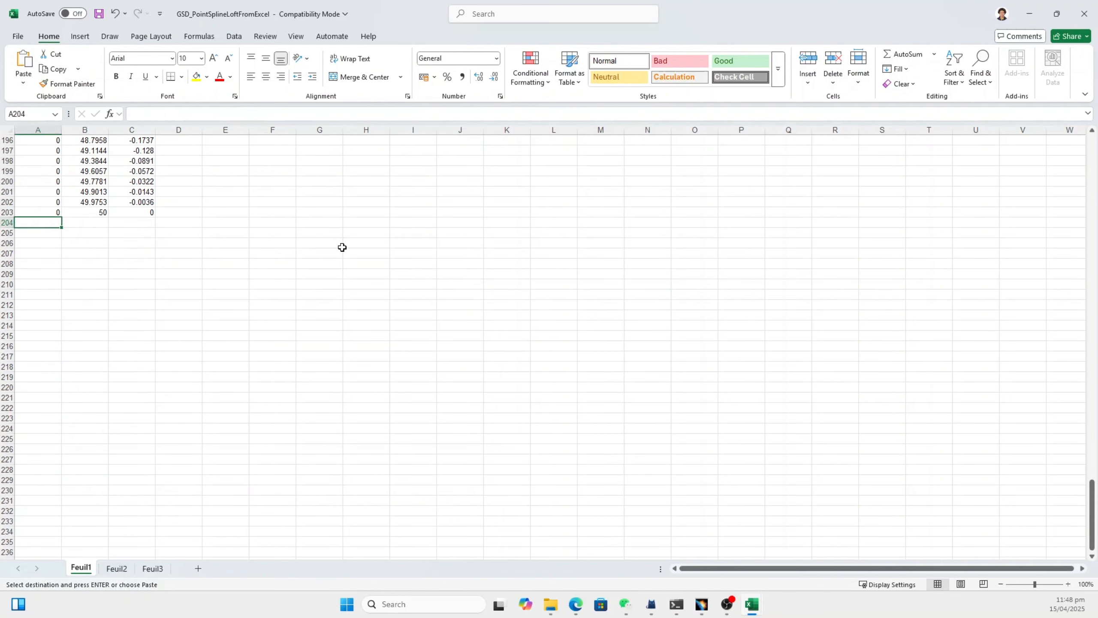
{"action": "key", "text": "Return"}
{"action": "left_click", "coordinate": [327, 284]}
{"action": "scroll", "coordinate": [329, 291], "scroll_direction": "up", "scroll_amount": 9}
{"action": "scroll", "coordinate": [329, 291], "scroll_direction": "up", "scroll_amount": 20}
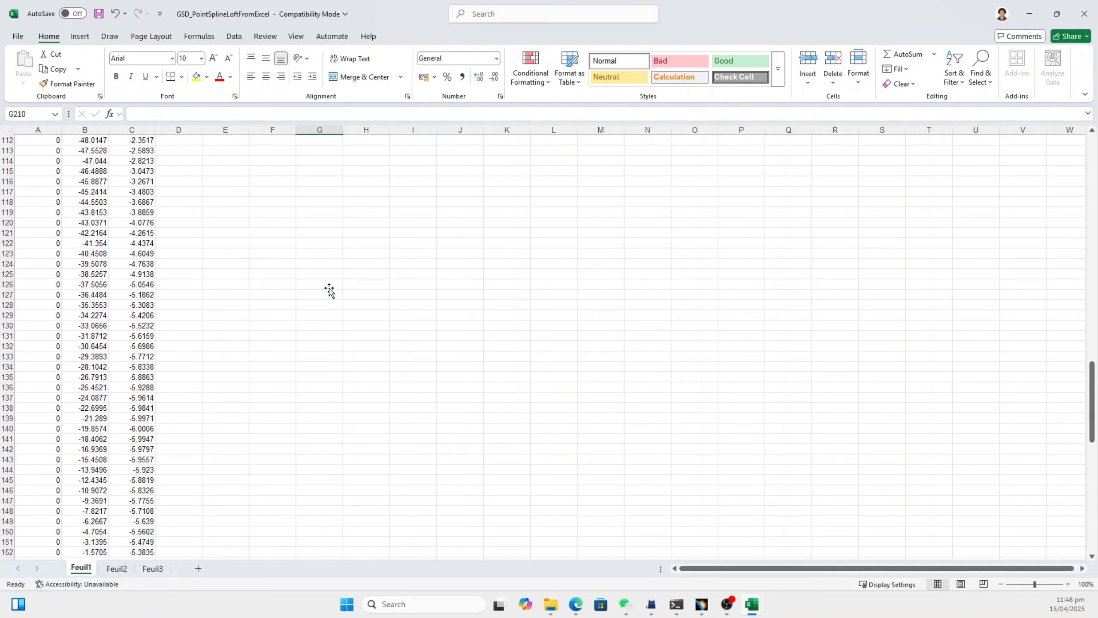
{"action": "scroll", "coordinate": [313, 297], "scroll_direction": "up", "scroll_amount": 1}
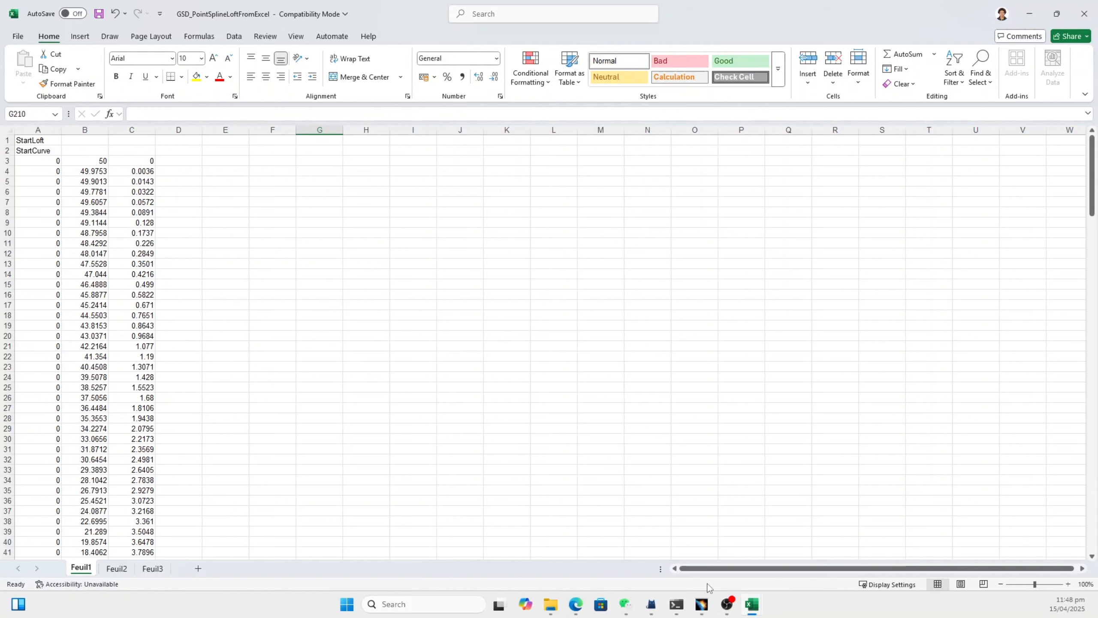
Switch to CATIA V5 and create a new Generative Shape Design part named "Airfoil design".
{"action": "left_click", "coordinate": [701, 606]}
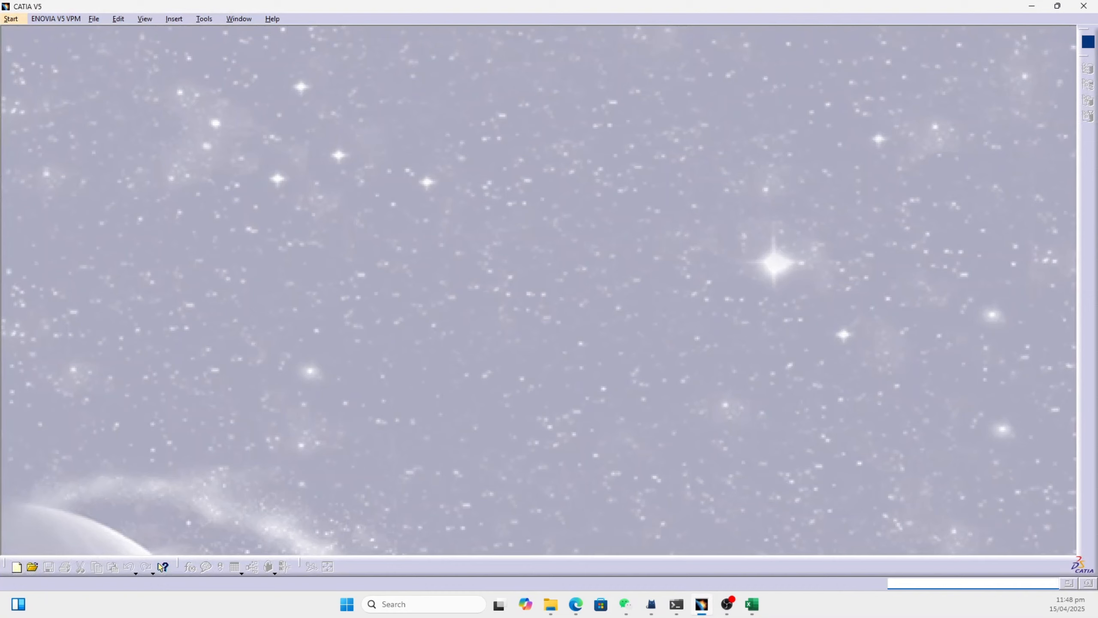
{"action": "left_click", "coordinate": [22, 19]}
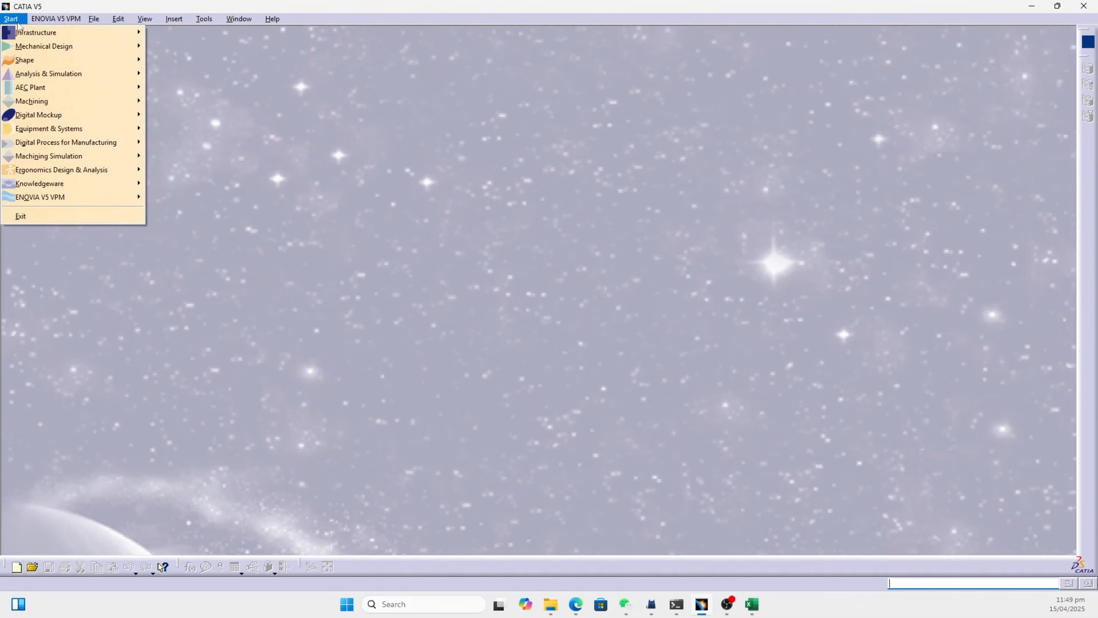
{"action": "mouse_move", "coordinate": [32, 61]}
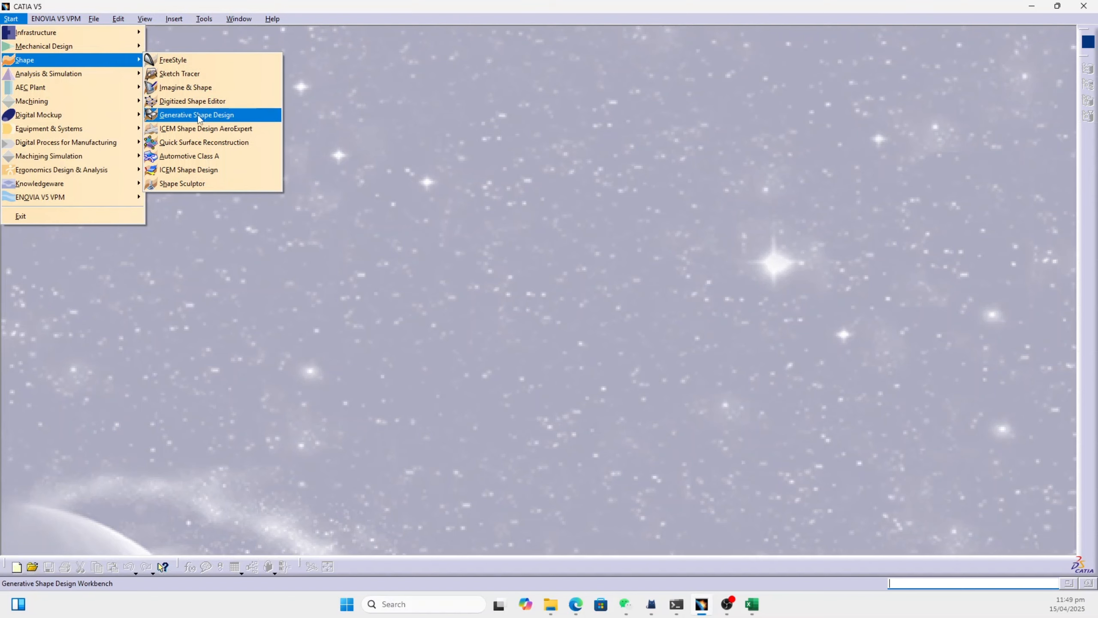
{"action": "left_click", "coordinate": [235, 120]}
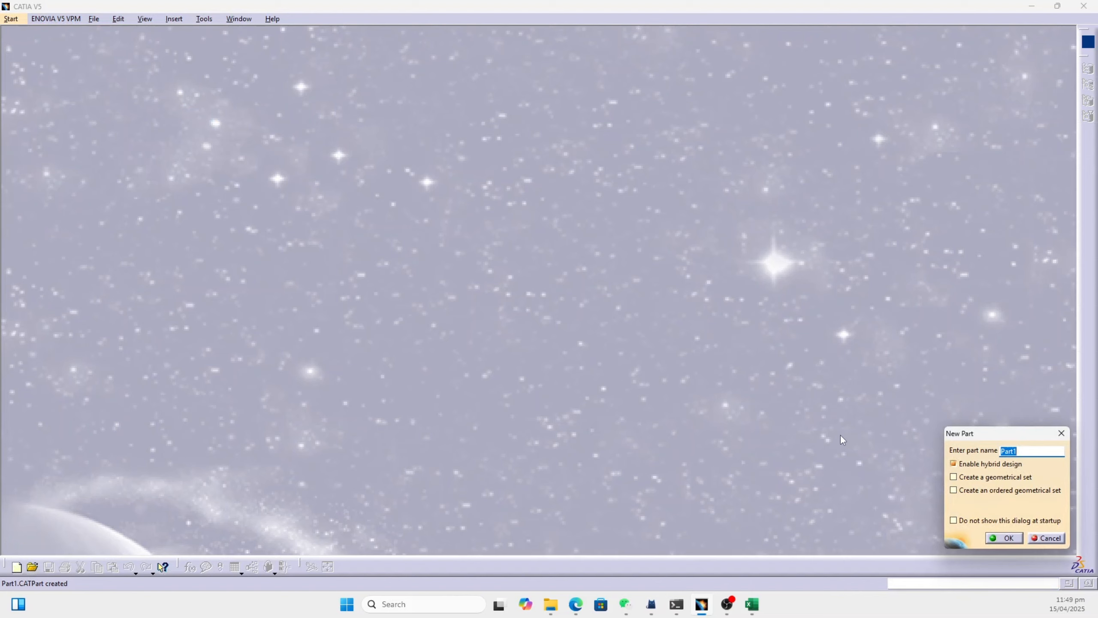
{"action": "type", "text": "Airfoil design"}
{"action": "left_click", "coordinate": [1004, 538]}
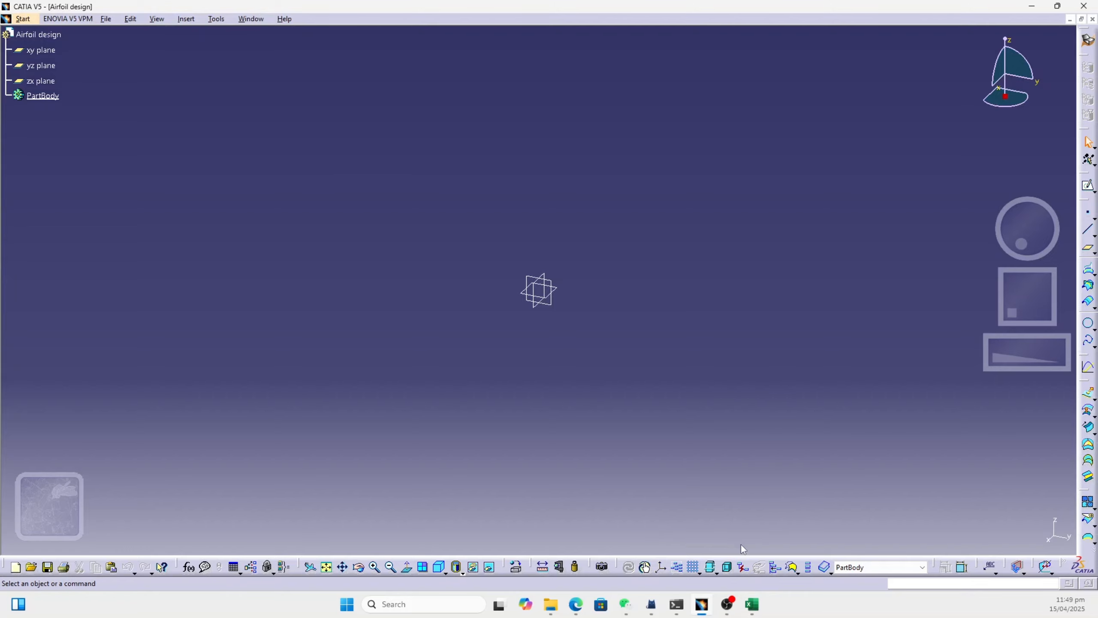
Switch to the GSD_PointSplineLoftFromExcel workbook in Excel and run the Feuil1.Main macro with option 2 for points and splines.
{"action": "mouse_move", "coordinate": [756, 604]}
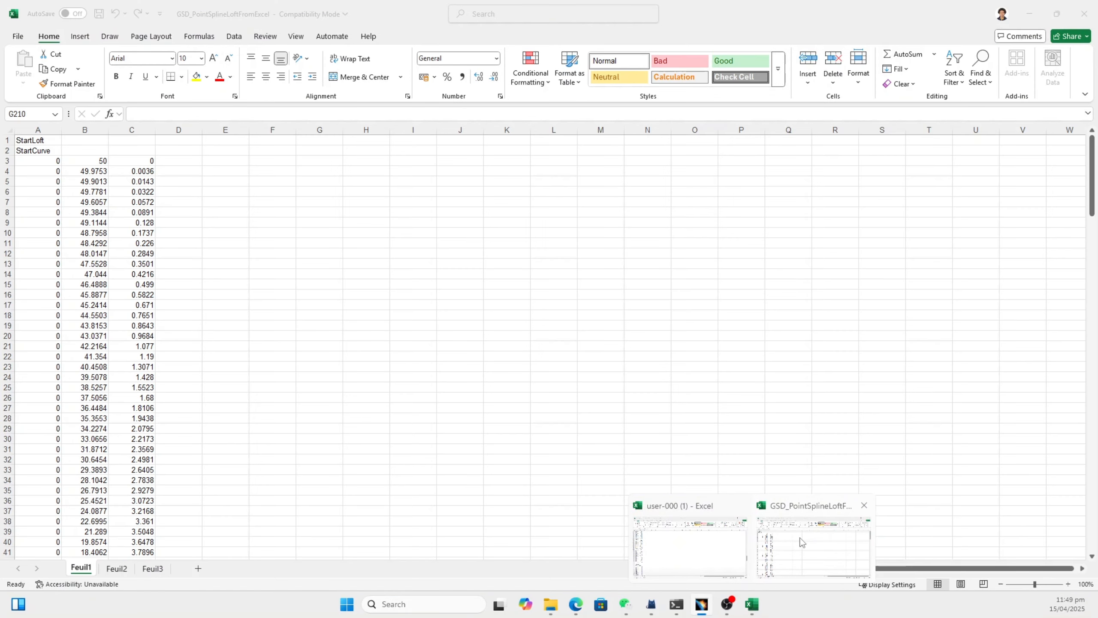
{"action": "left_click", "coordinate": [802, 542]}
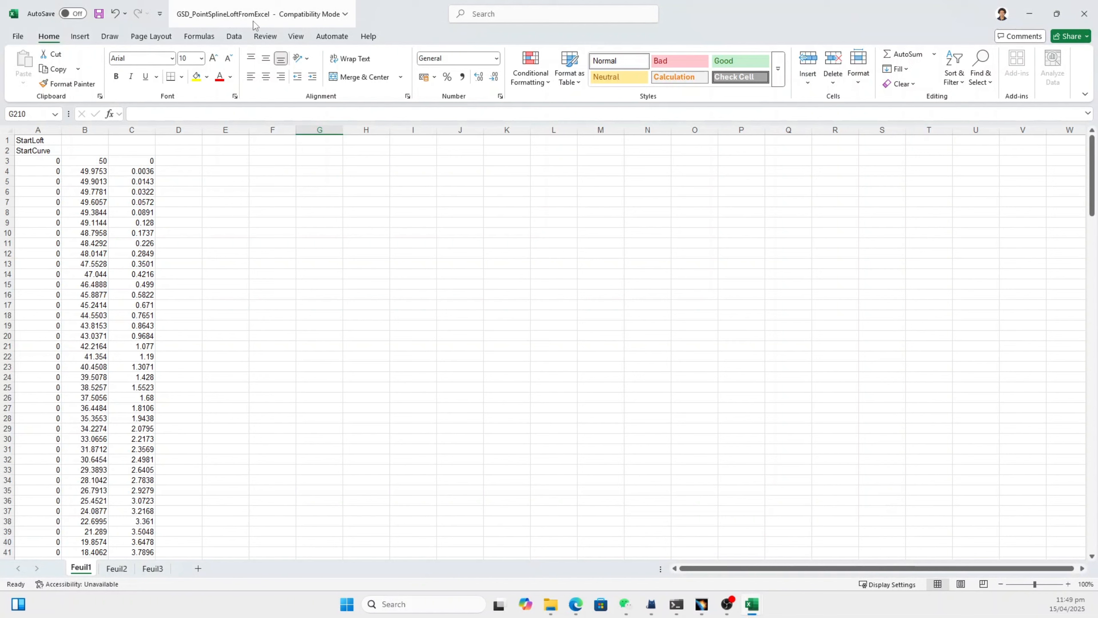
{"action": "left_click", "coordinate": [39, 141]}
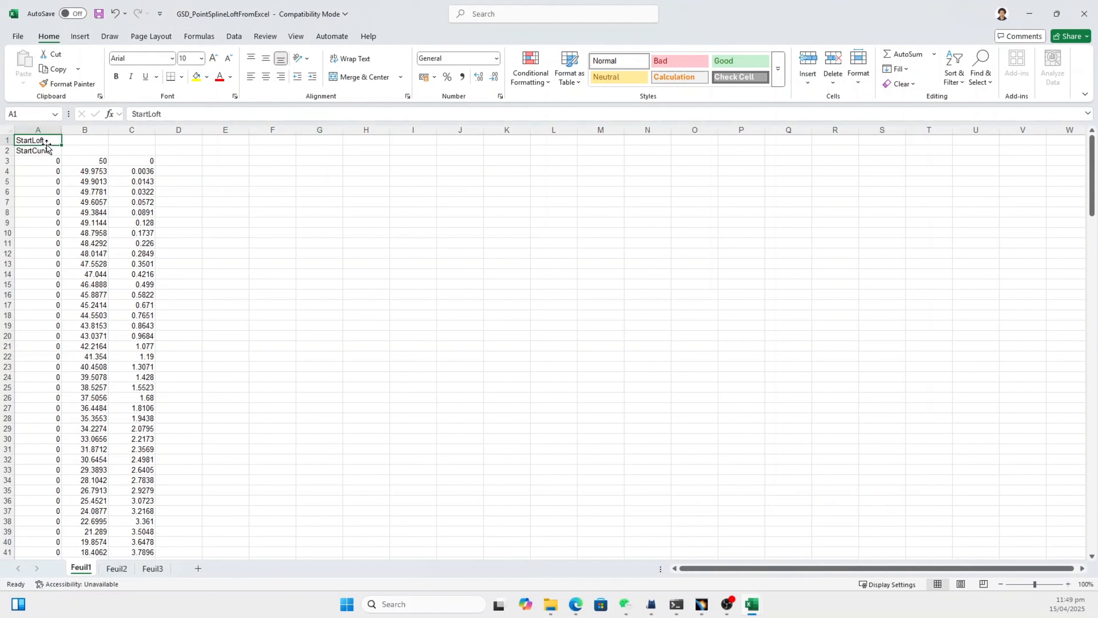
{"action": "left_click", "coordinate": [296, 36]}
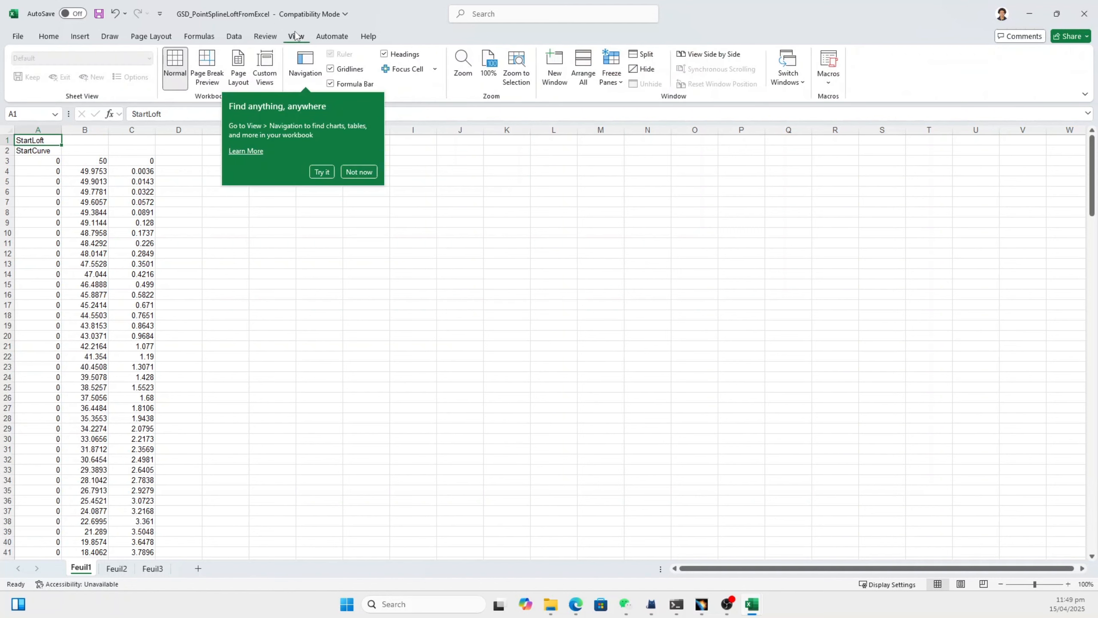
{"action": "left_click", "coordinate": [829, 84]}
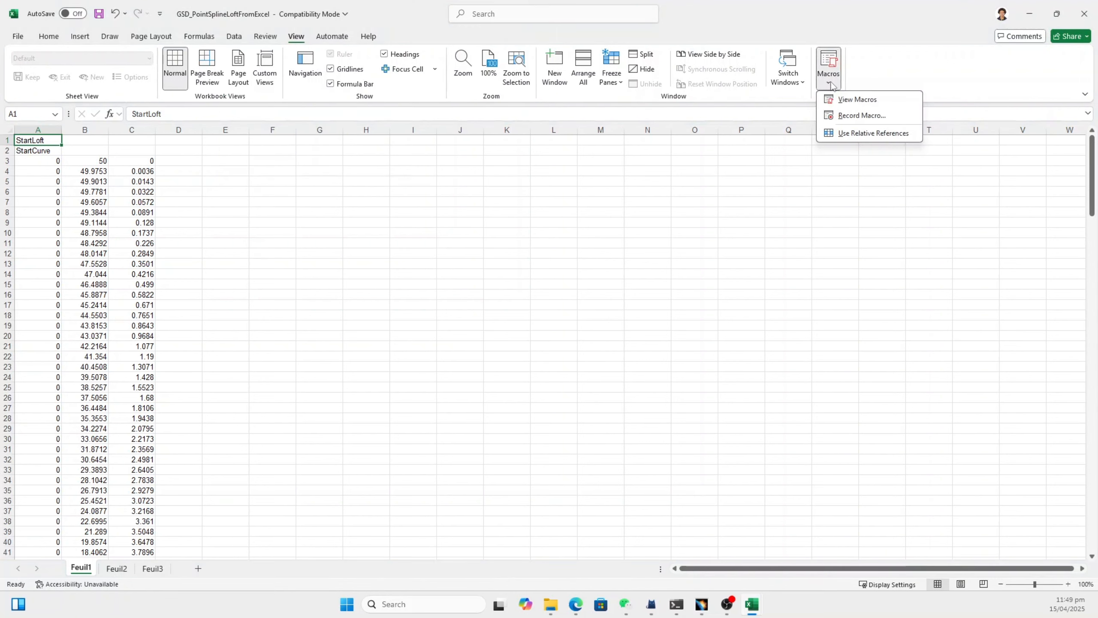
{"action": "left_click", "coordinate": [857, 99]}
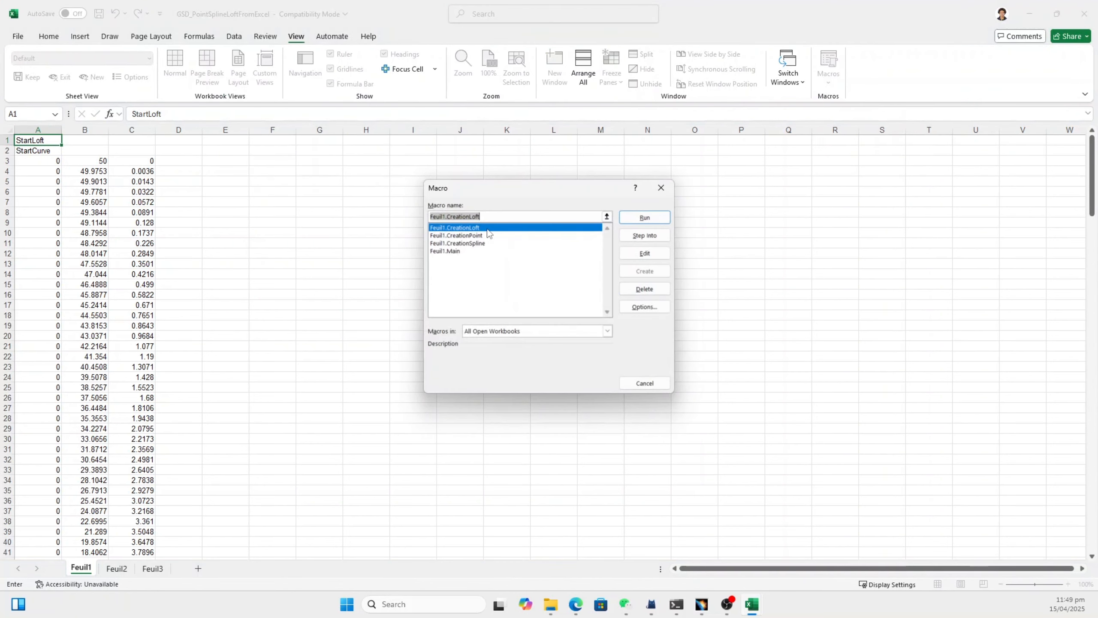
{"action": "left_click", "coordinate": [450, 253]}
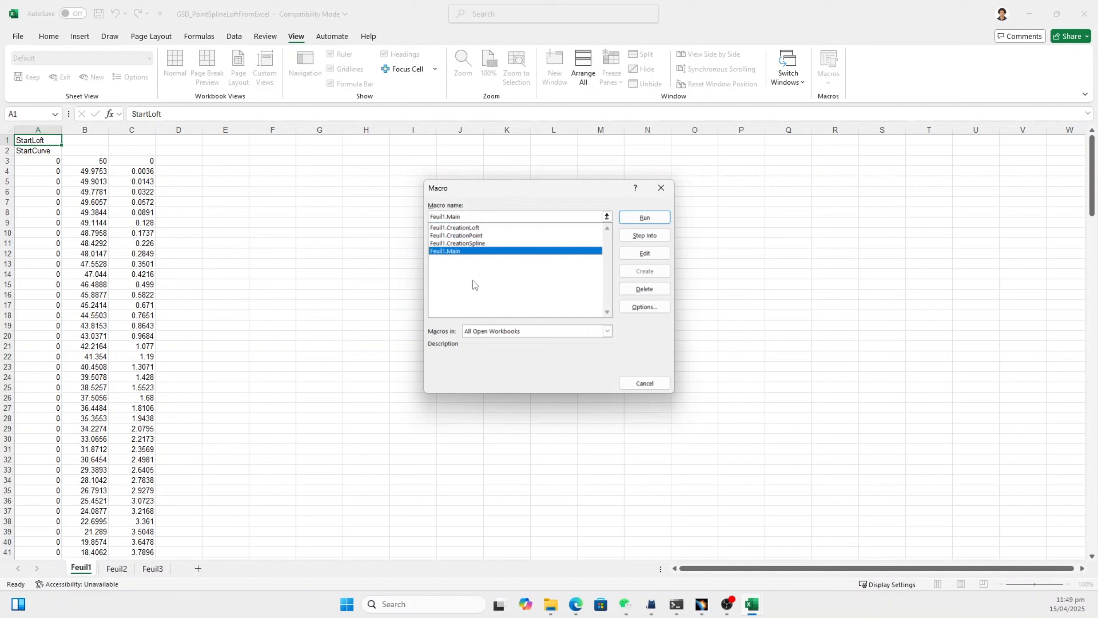
{"action": "left_click", "coordinate": [644, 217]}
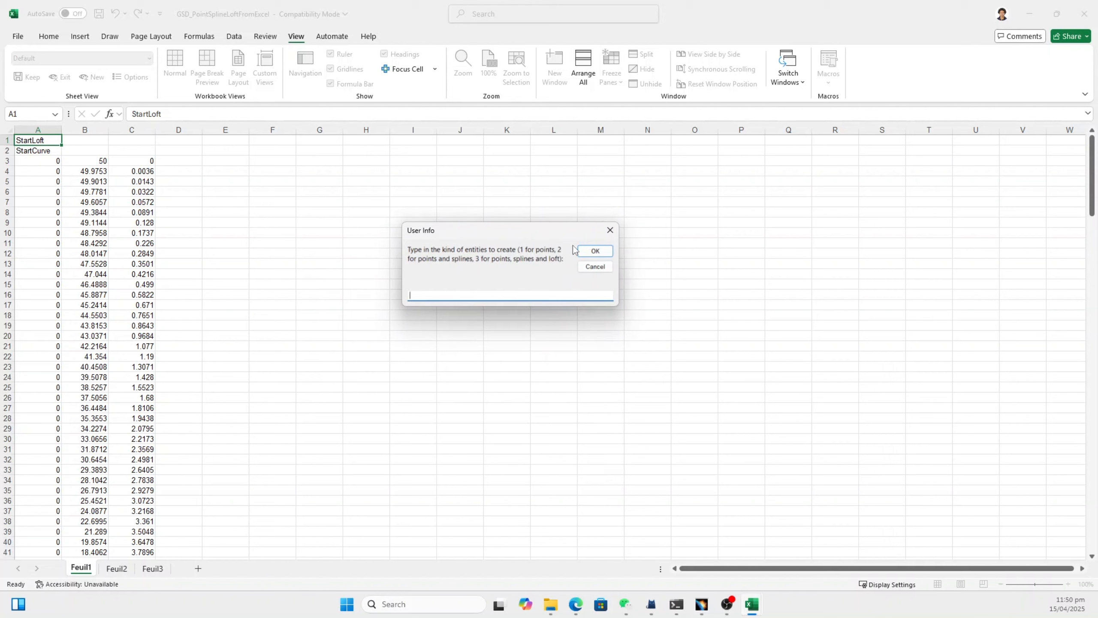
{"action": "type", "text": "2"}
{"action": "left_click", "coordinate": [596, 251]}
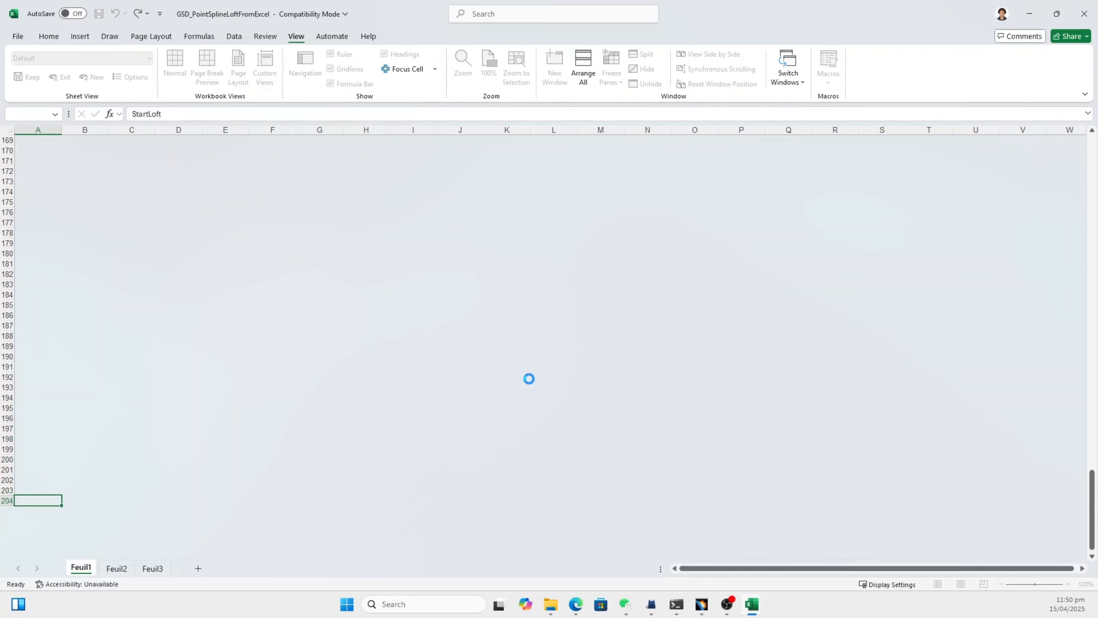
{"action": "scroll", "coordinate": [454, 374], "scroll_direction": "up", "scroll_amount": 9}
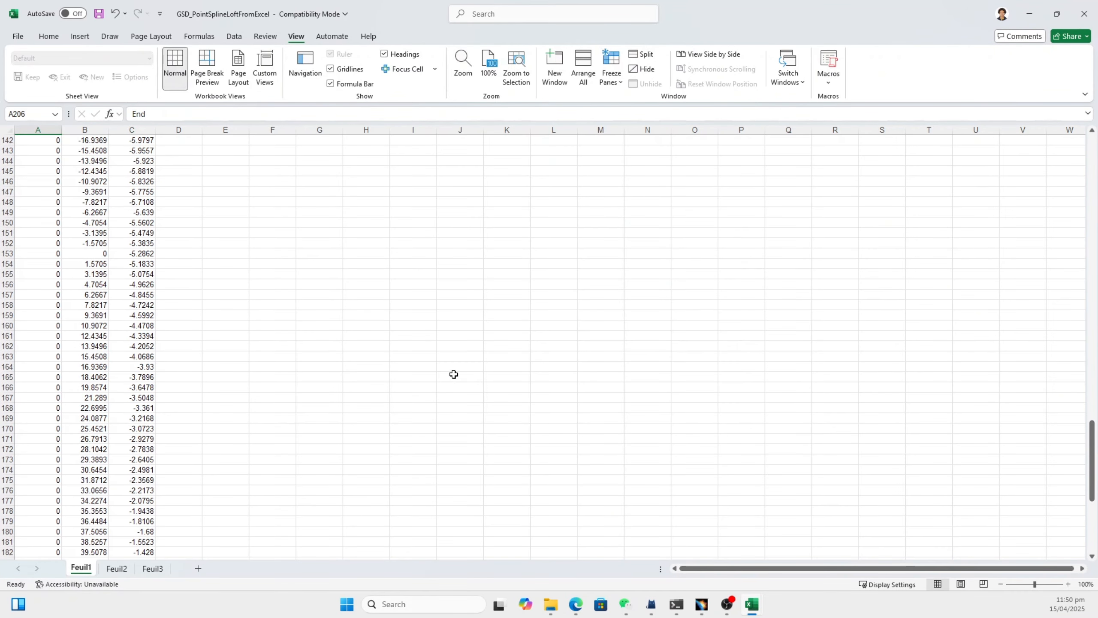
{"action": "scroll", "coordinate": [453, 374], "scroll_direction": "up", "scroll_amount": 7}
Switch to CATIA V5 and hide all points of the imported airfoil geometry.
{"action": "left_click", "coordinate": [702, 604]}
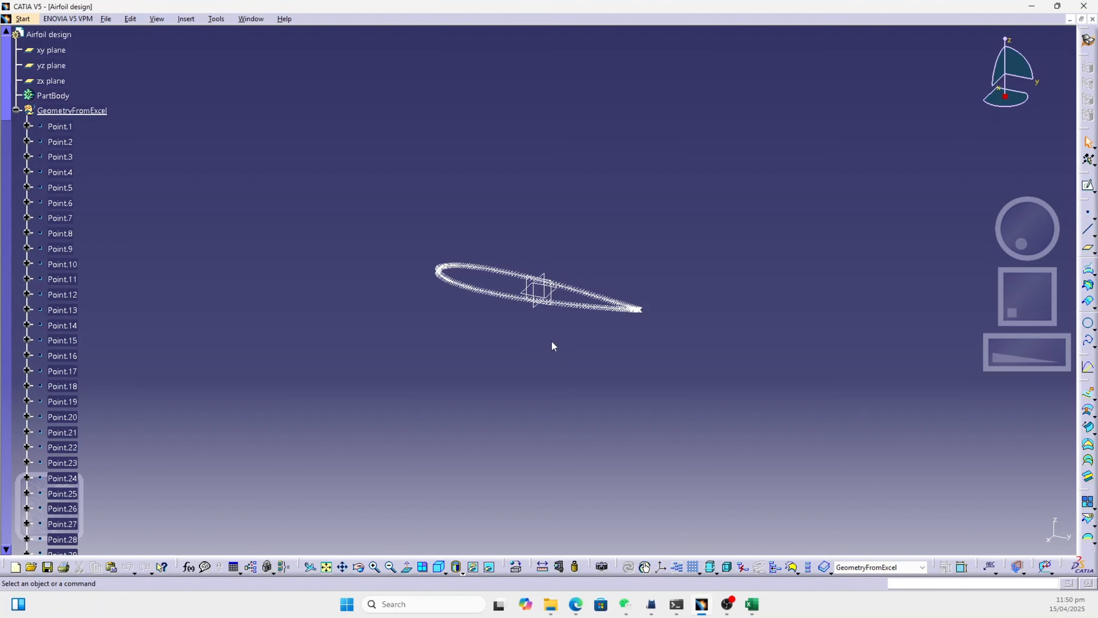
{"action": "left_click_drag", "start_coordinate": [628, 330], "coordinate": [539, 131]}
{"action": "scroll", "coordinate": [539, 131], "scroll_direction": "up", "scroll_amount": 1}
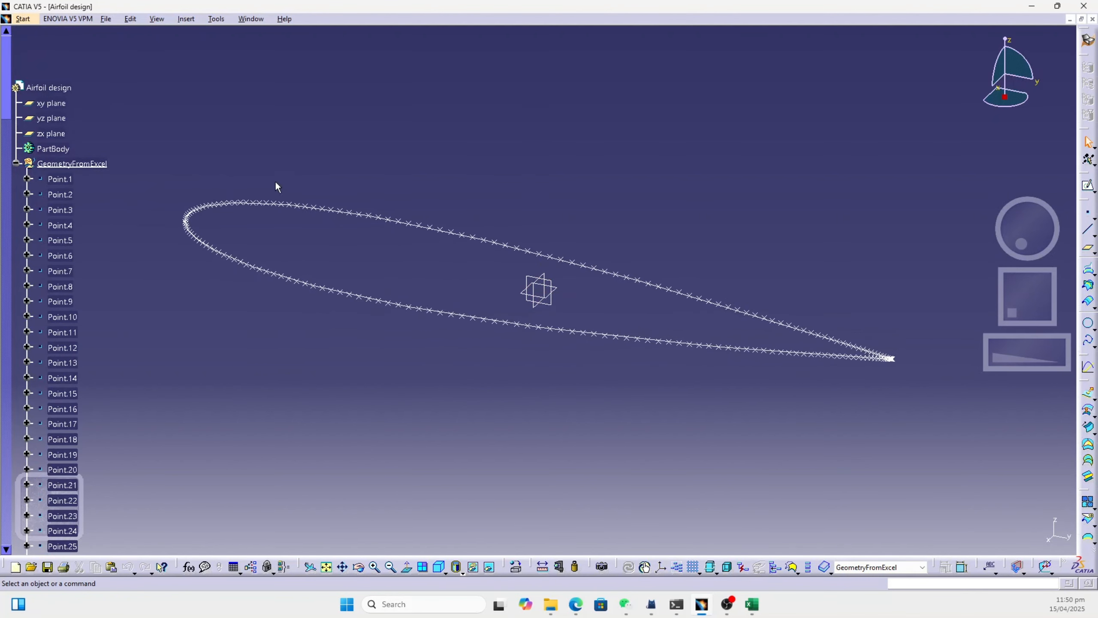
{"action": "left_click_drag", "start_coordinate": [155, 142], "coordinate": [926, 407]}
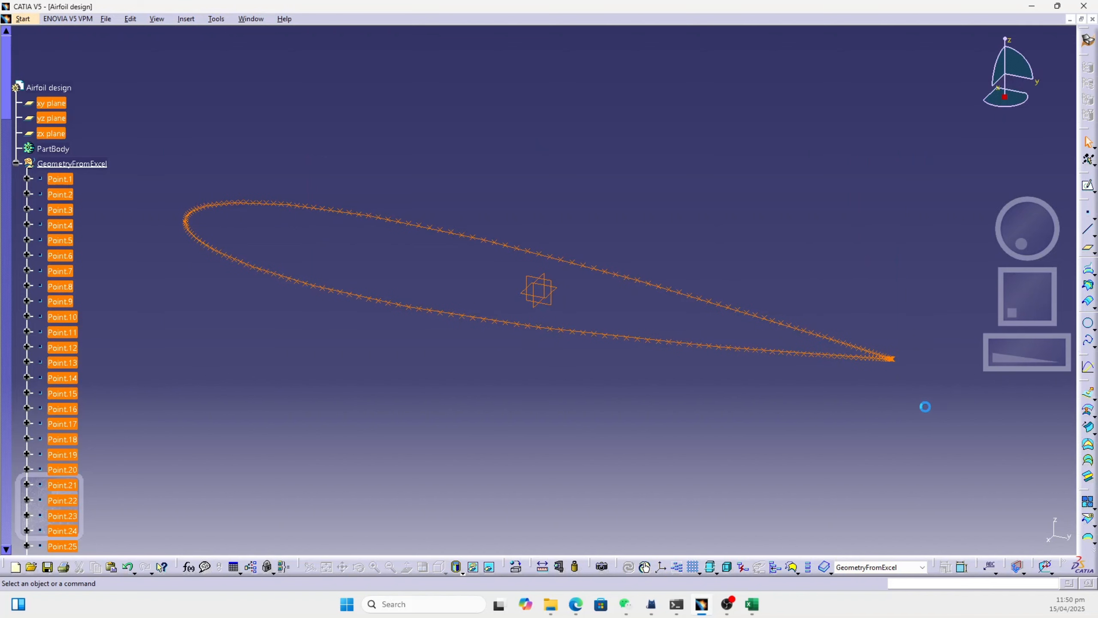
{"action": "left_click", "coordinate": [213, 19]}
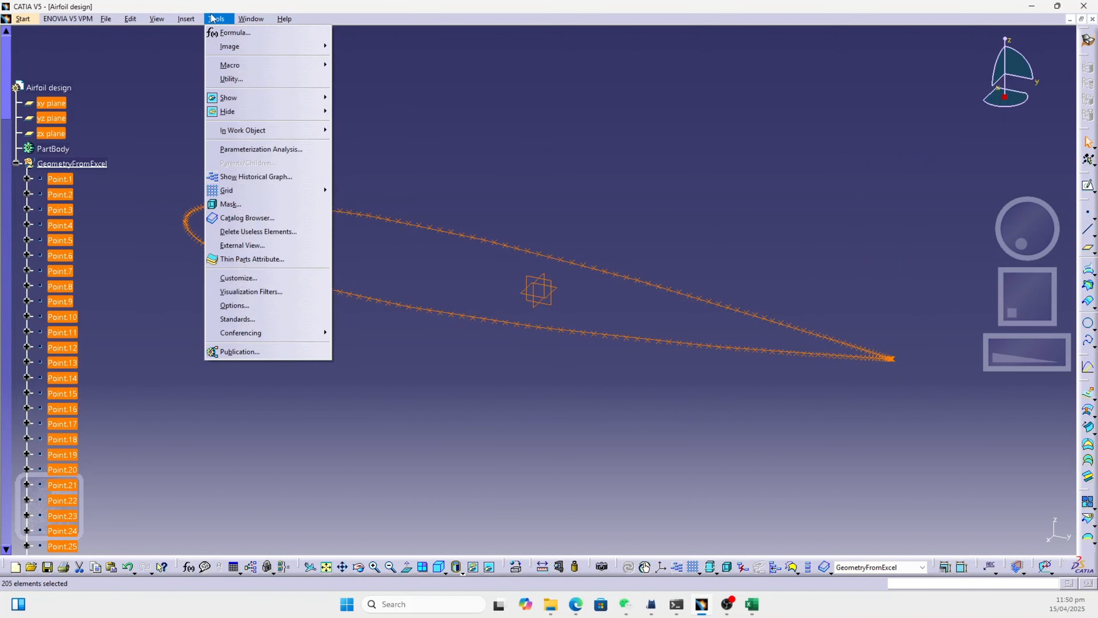
{"action": "mouse_move", "coordinate": [233, 112]}
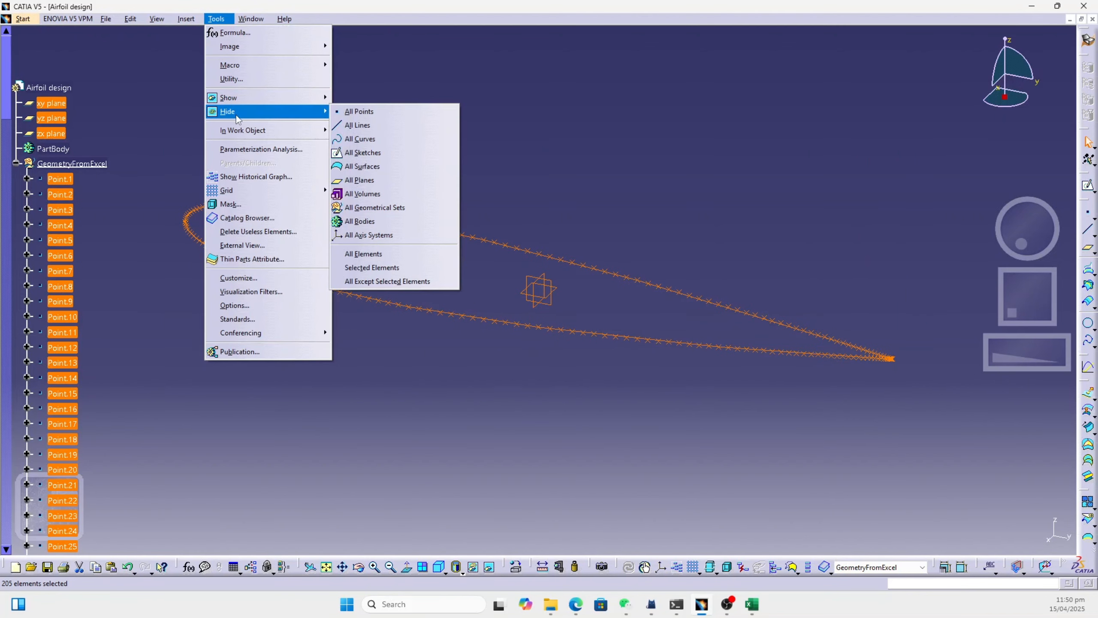
{"action": "left_click", "coordinate": [401, 113]}
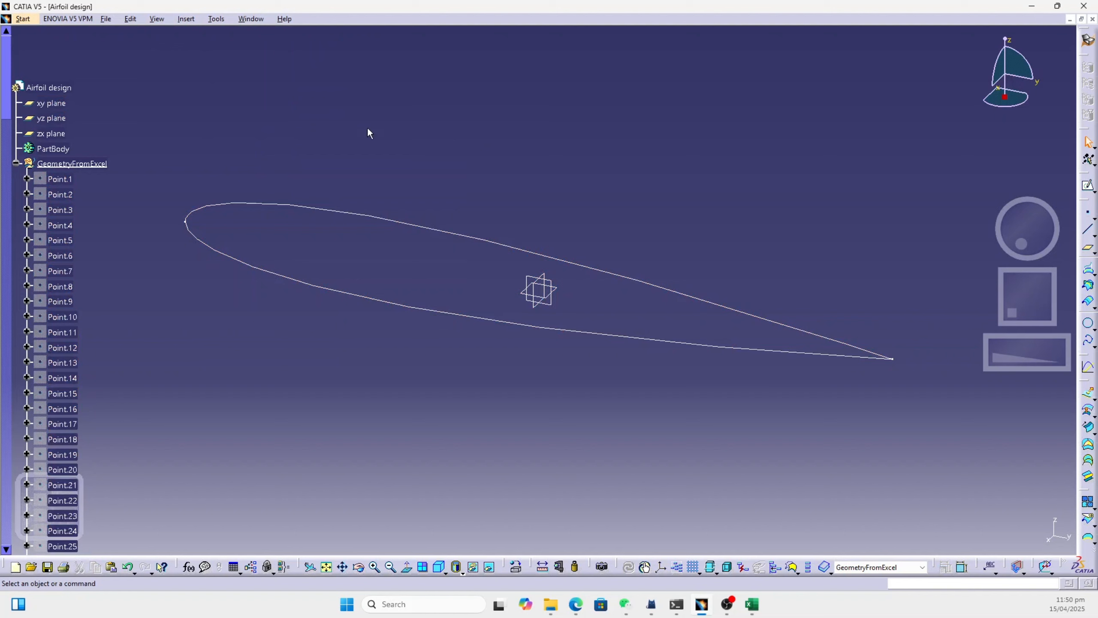
{"action": "left_click_drag", "start_coordinate": [174, 182], "coordinate": [913, 404]}
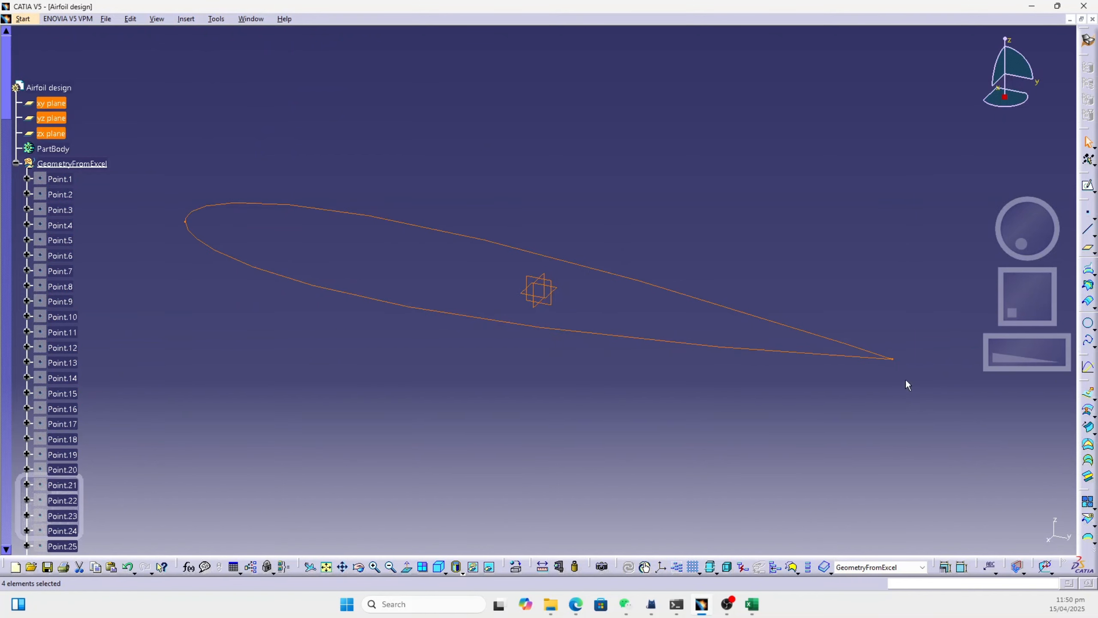
{"action": "left_click", "coordinate": [663, 181]}
{"action": "left_click_drag", "start_coordinate": [168, 178], "coordinate": [918, 389]}
{"action": "left_click", "coordinate": [606, 369]}
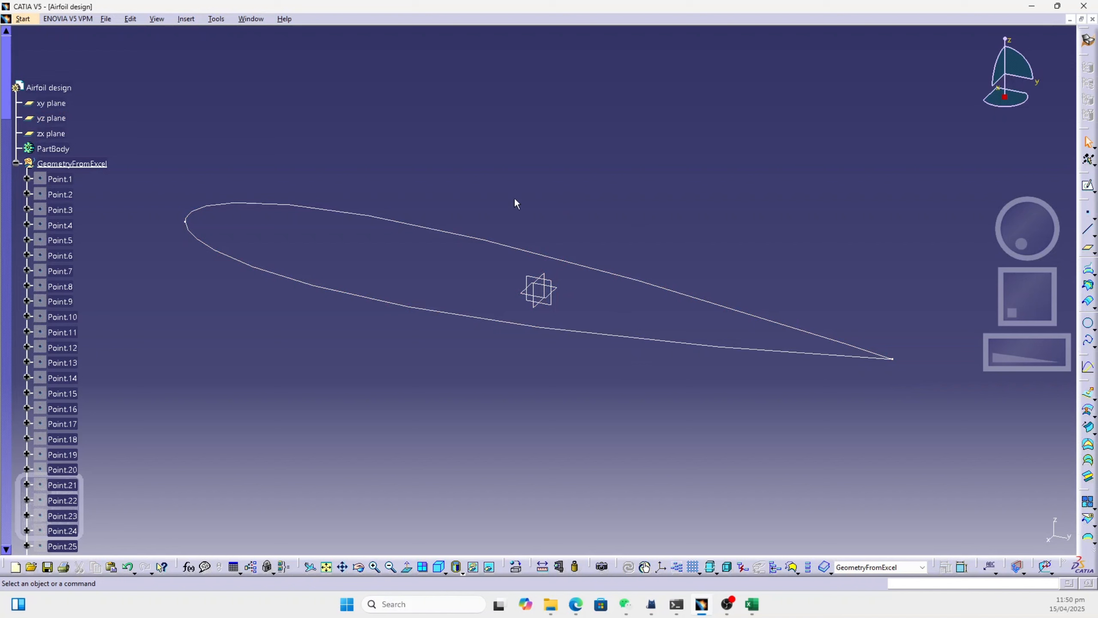
{"action": "left_click_drag", "start_coordinate": [183, 182], "coordinate": [899, 387]}
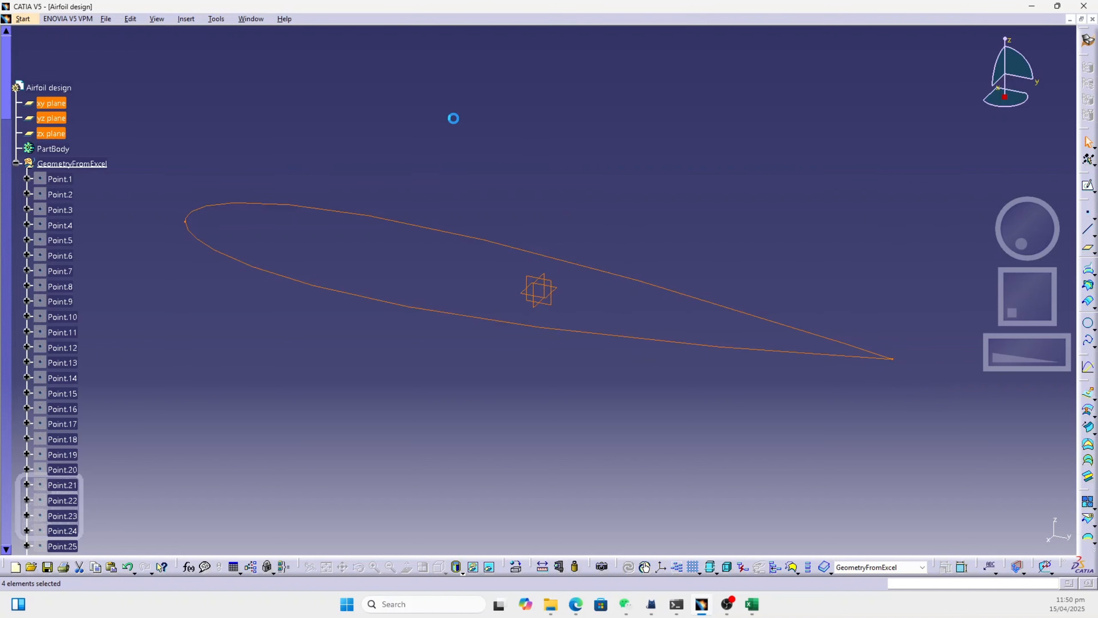
{"action": "left_click", "coordinate": [439, 117]}
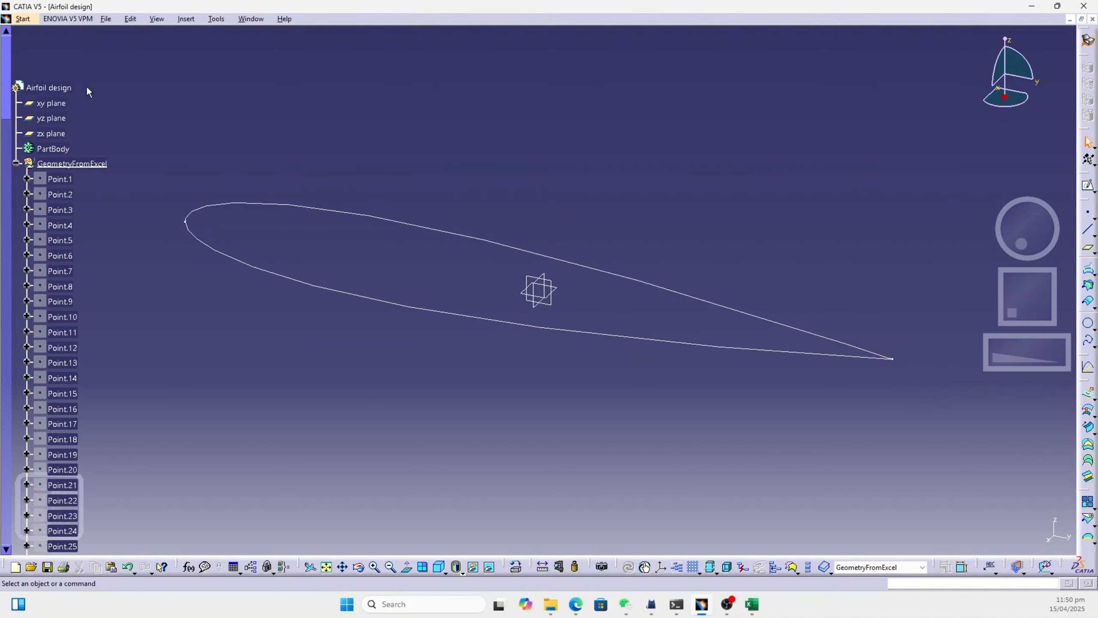
Change to the Part Design workbench and pad the airfoil spline to a length of 40 mm with mirrored extent.
{"action": "left_click", "coordinate": [28, 19]}
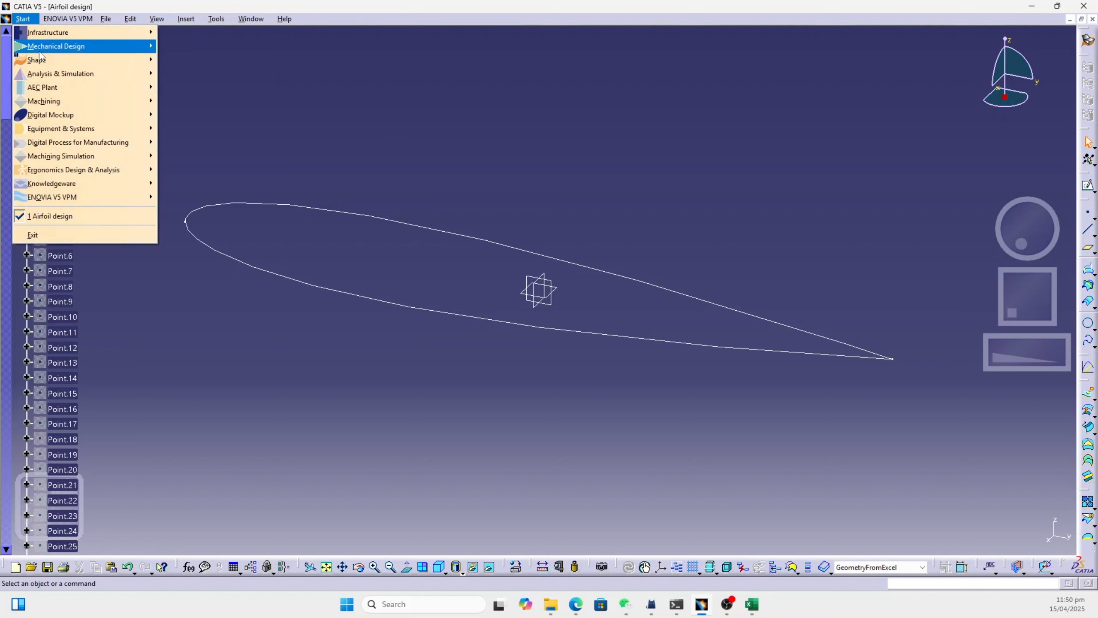
{"action": "mouse_move", "coordinate": [77, 46]}
{"action": "left_click", "coordinate": [229, 49]}
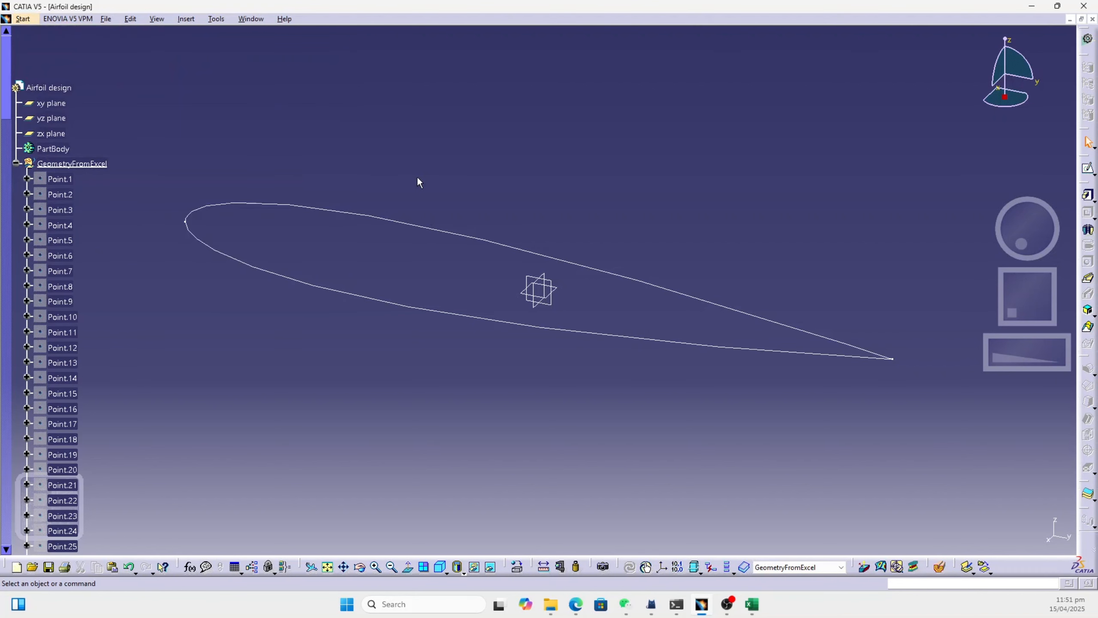
{"action": "left_click", "coordinate": [631, 283]}
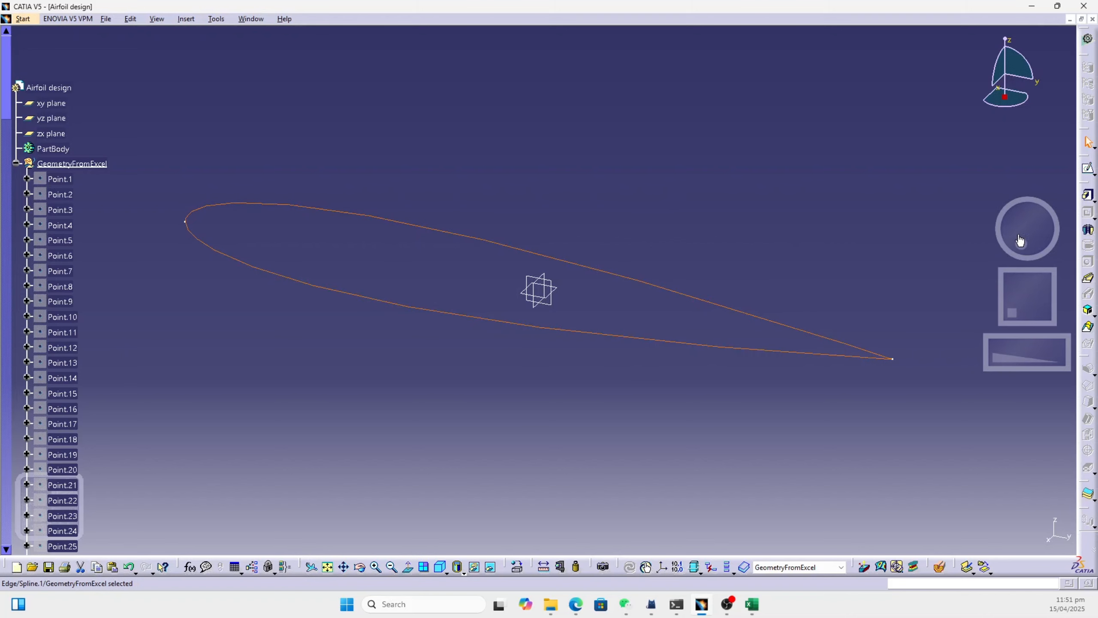
{"action": "left_click", "coordinate": [1090, 197]}
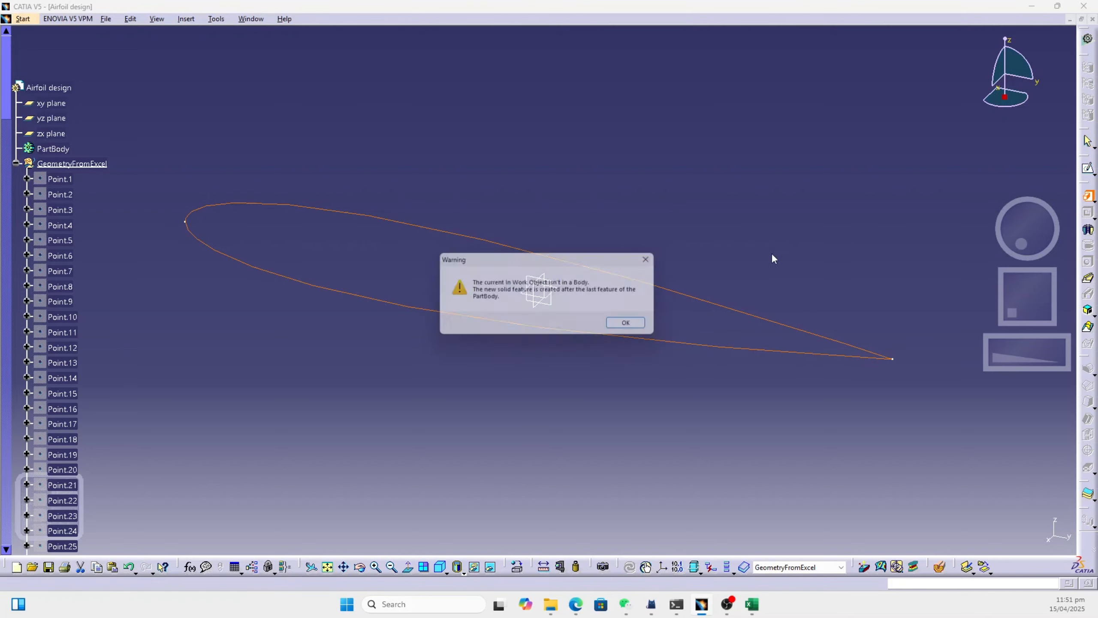
{"action": "left_click", "coordinate": [640, 331]}
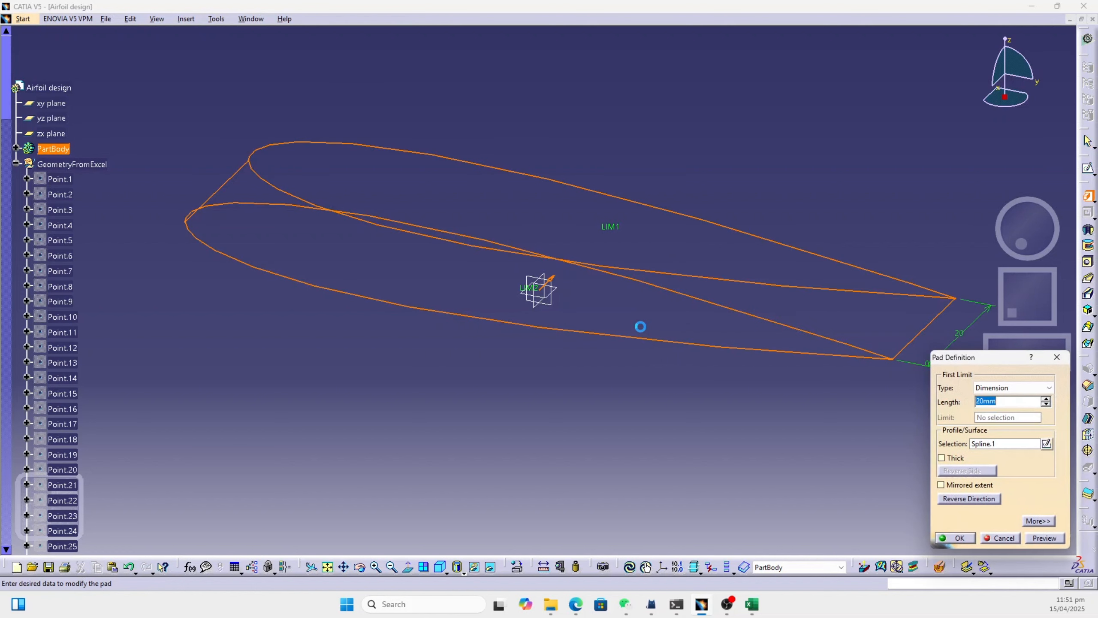
{"action": "type", "text": "40"}
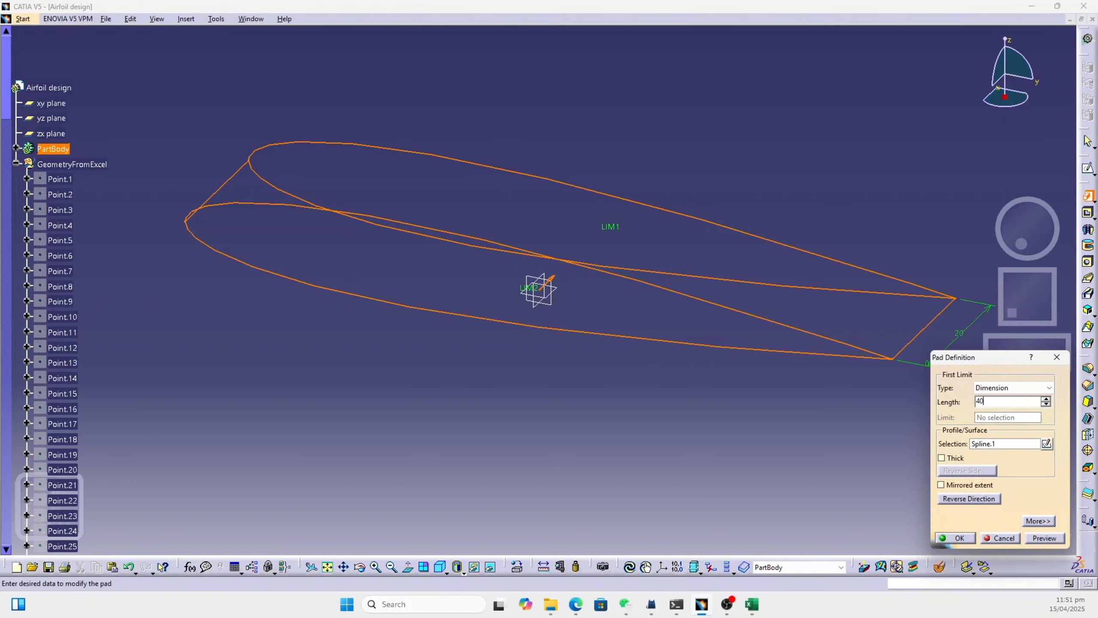
{"action": "left_click", "coordinate": [954, 483]}
{"action": "left_click", "coordinate": [966, 539]}
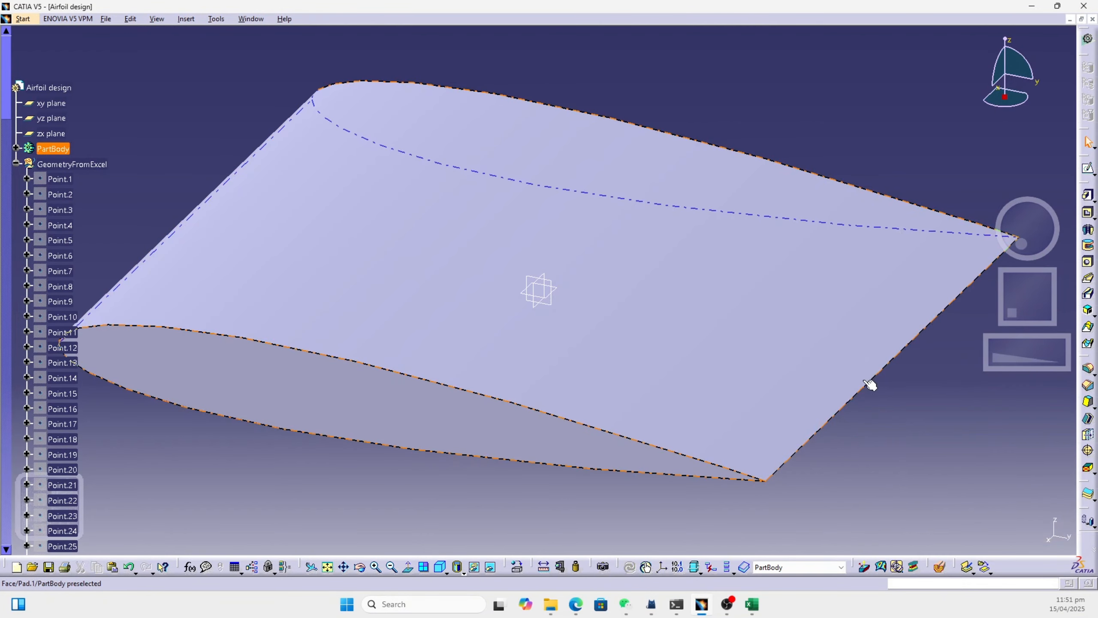
Inspect the padded airfoil solid from several angles and finish in the standard isometric view.
{"action": "left_click_drag", "start_coordinate": [867, 383], "coordinate": [898, 456]}
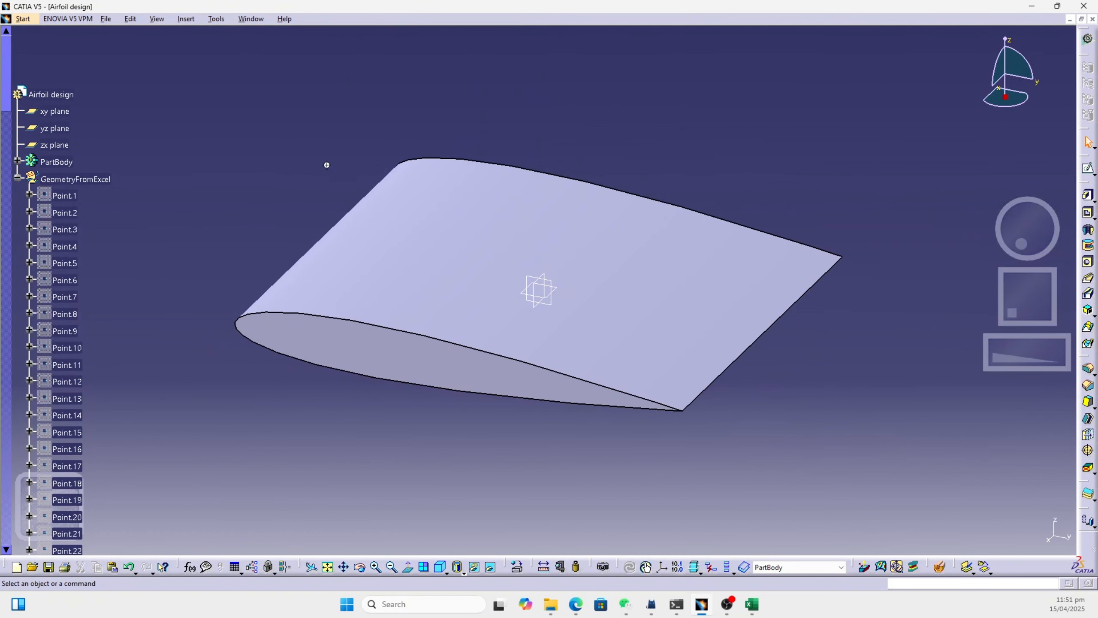
{"action": "left_click_drag", "start_coordinate": [326, 165], "coordinate": [476, 190]}
{"action": "left_click_drag", "start_coordinate": [728, 401], "coordinate": [713, 437]}
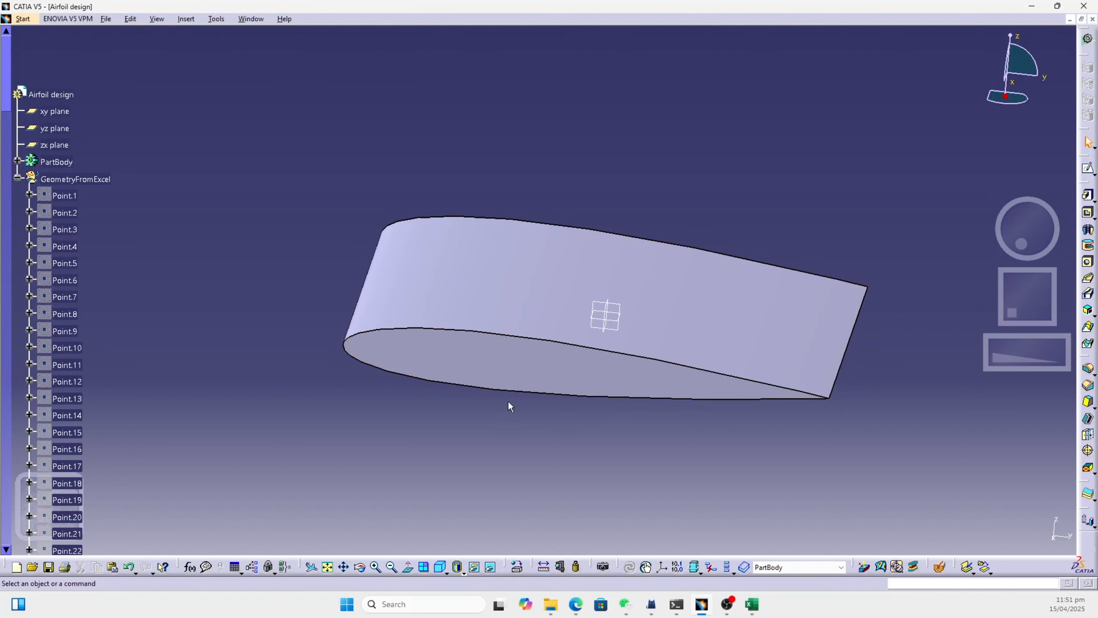
{"action": "left_click_drag", "start_coordinate": [510, 404], "coordinate": [487, 375]}
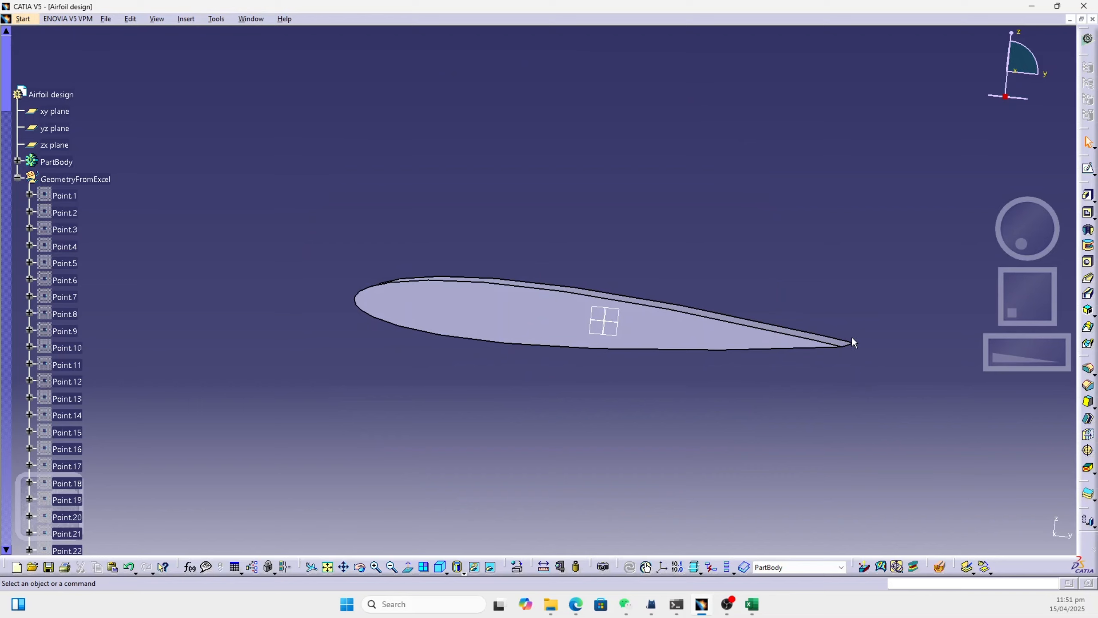
{"action": "left_click_drag", "start_coordinate": [853, 340], "coordinate": [366, 251]}
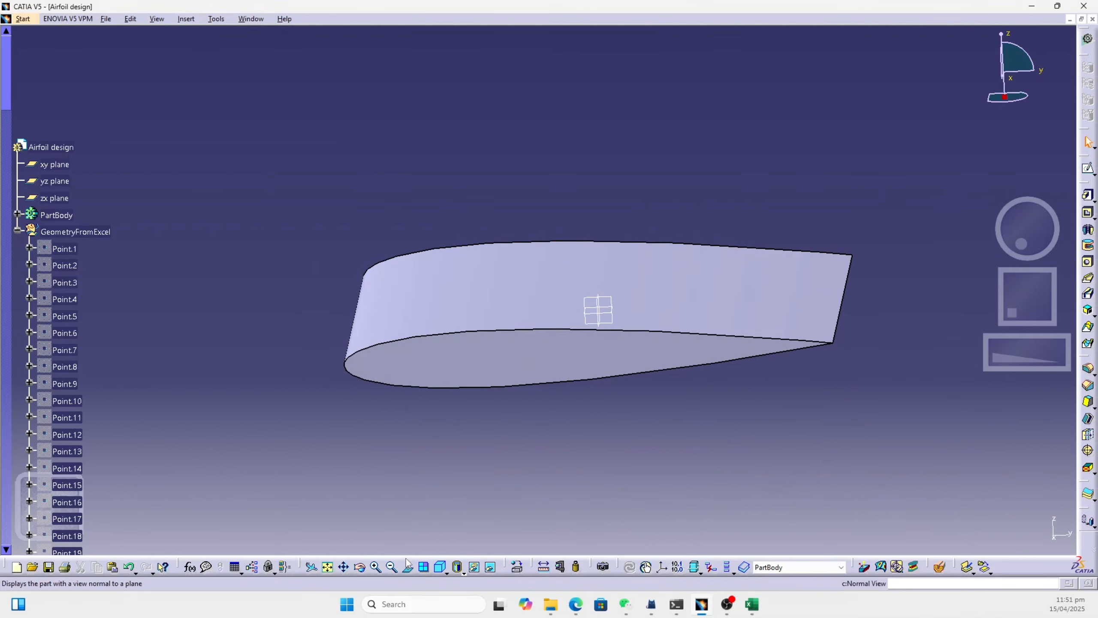
{"action": "left_click", "coordinate": [441, 566]}
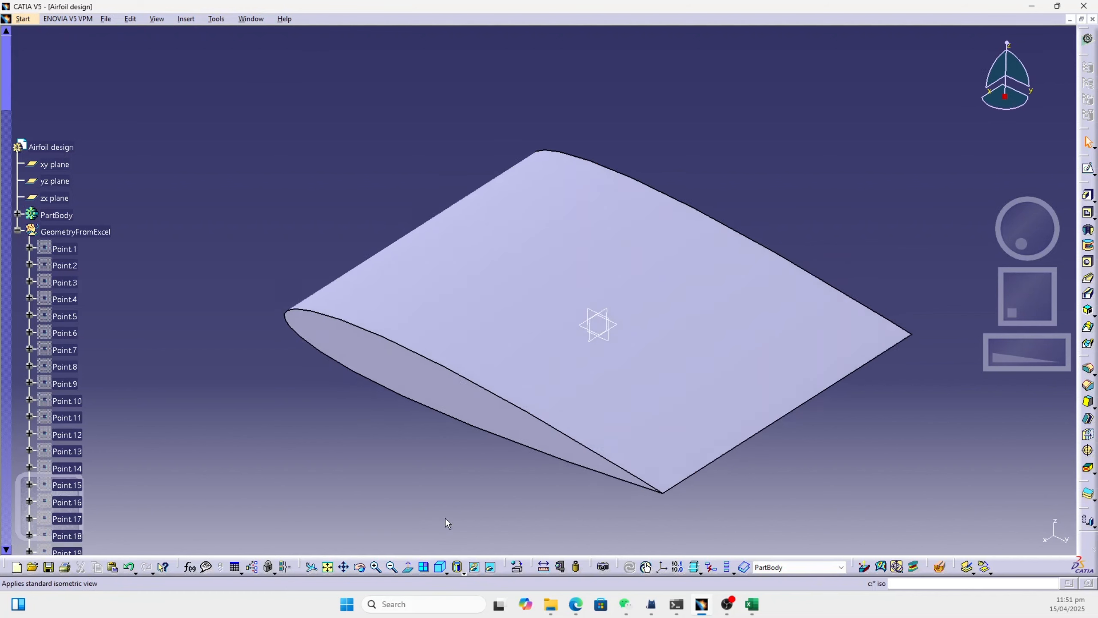